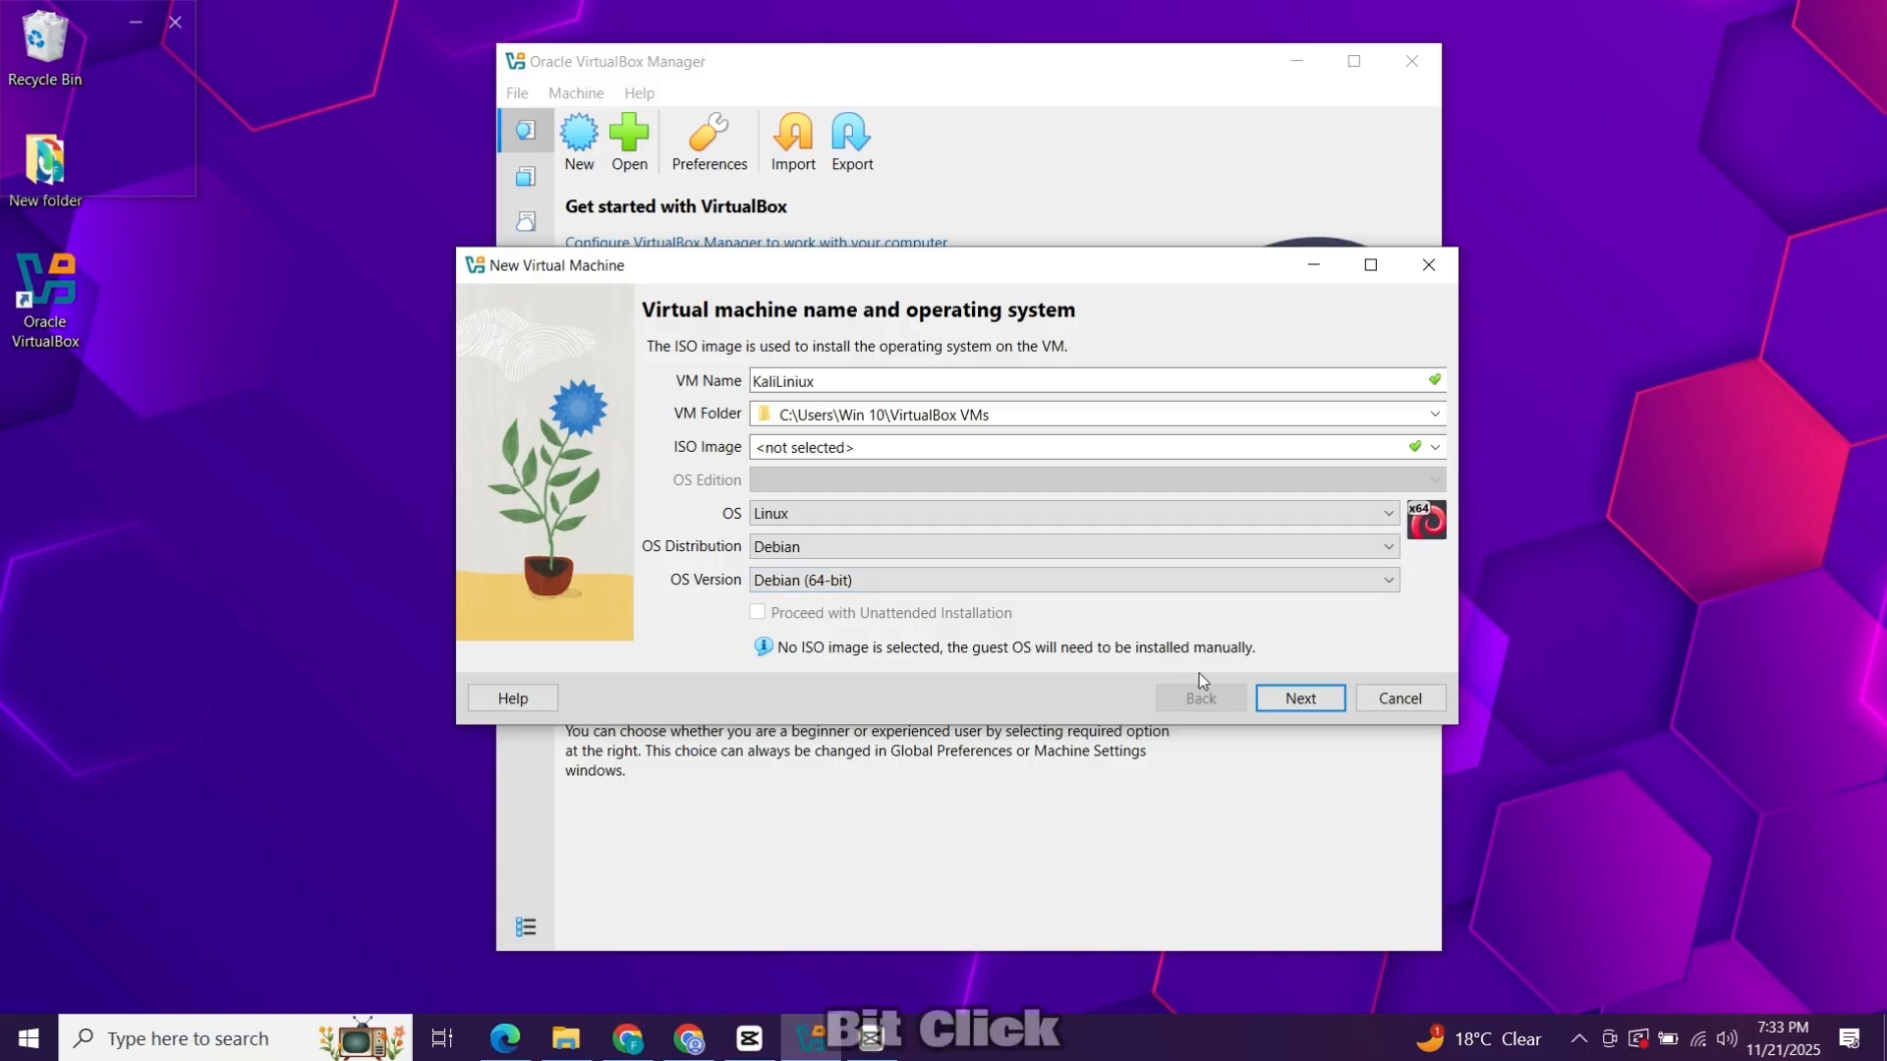
# Give the VM 4096 MB base memory, 4 CPUs and a 40.00 GB virtual disk.
pyautogui.click(1297, 703)
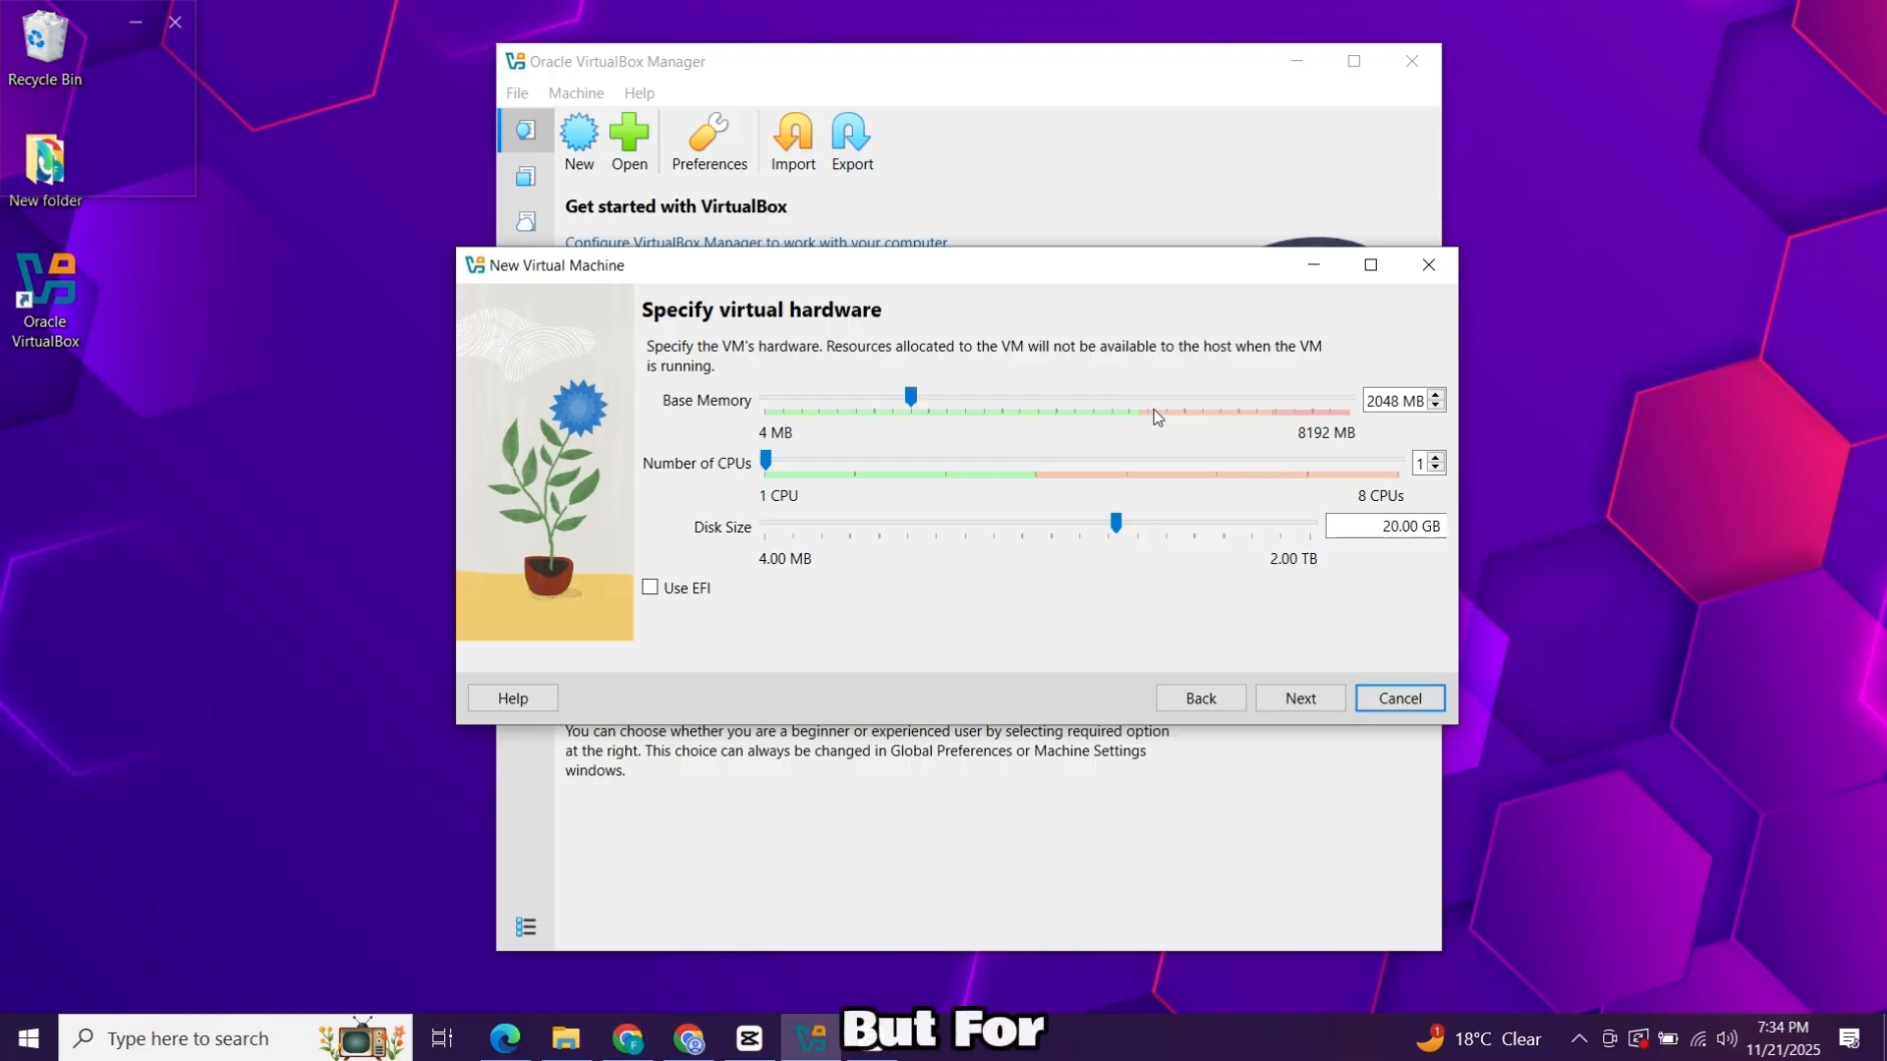
pyautogui.click(1080, 406)
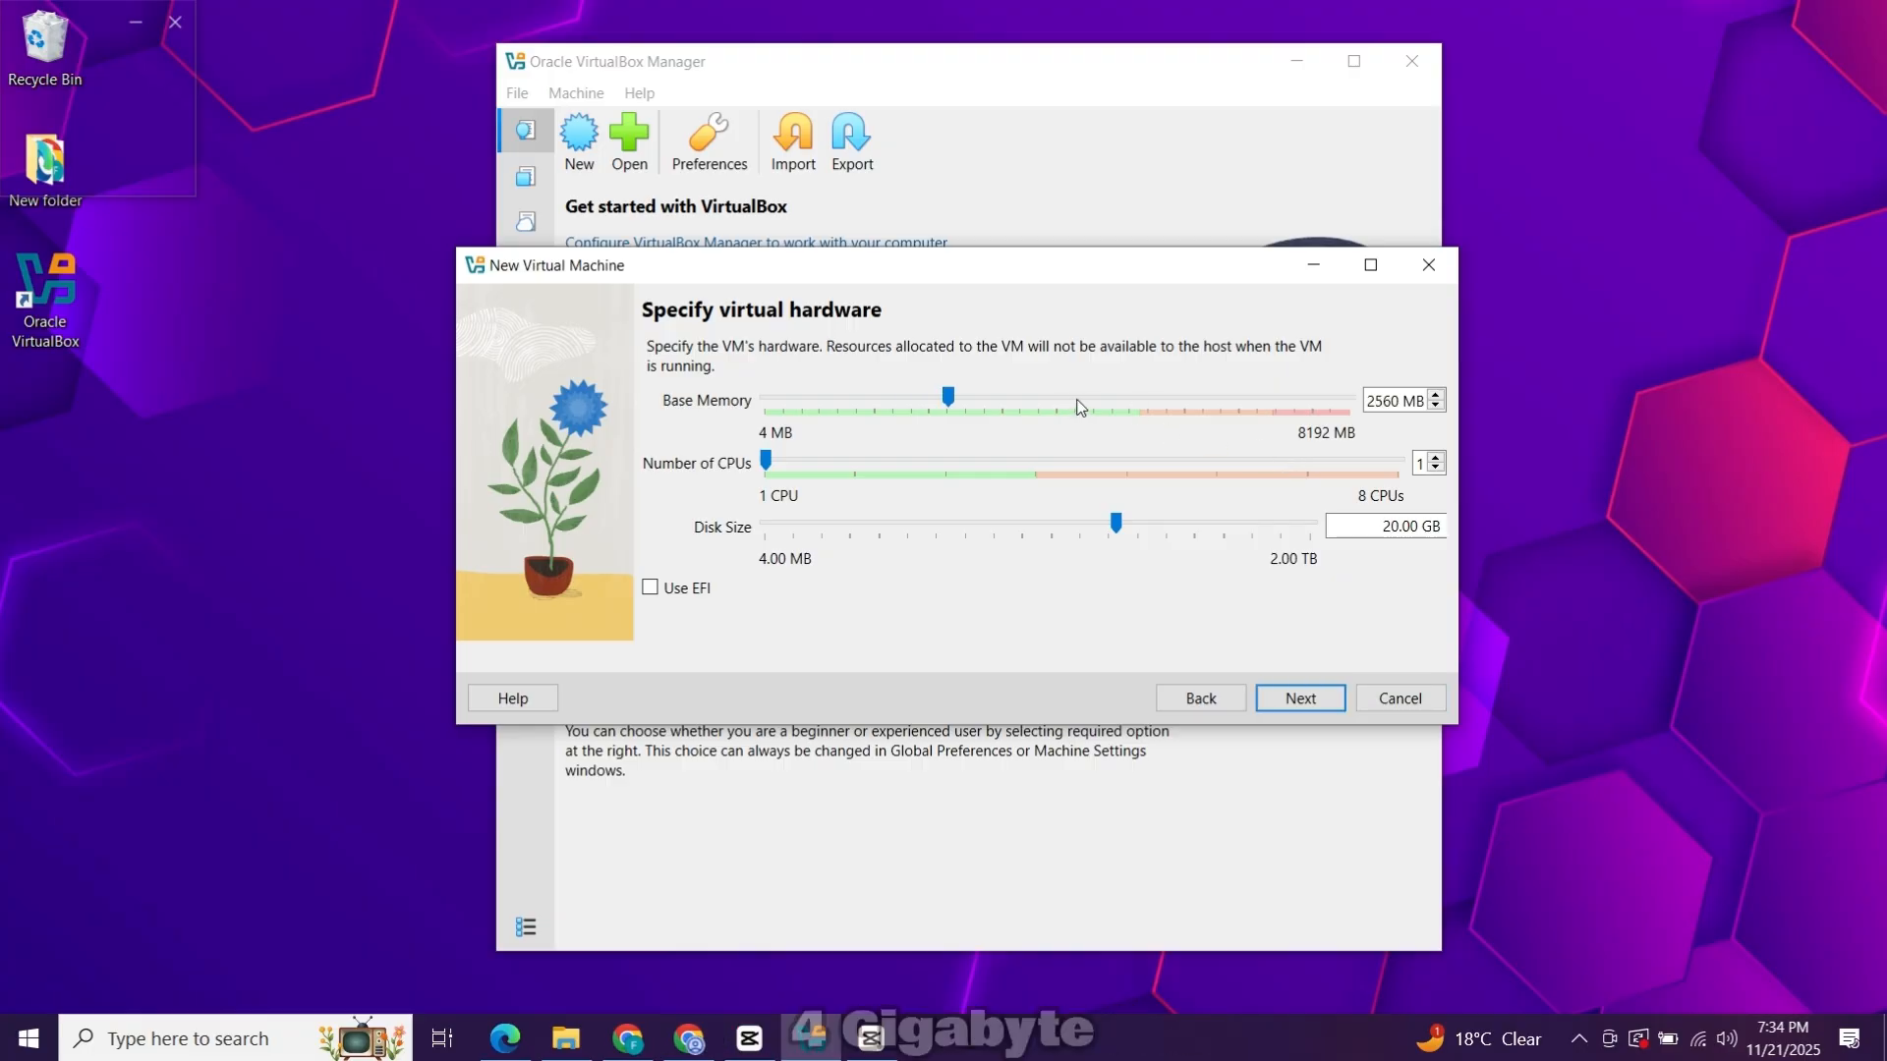
pyautogui.click(1080, 406)
pyautogui.click(1080, 404)
pyautogui.click(1080, 403)
pyautogui.click(1080, 402)
pyautogui.click(1080, 401)
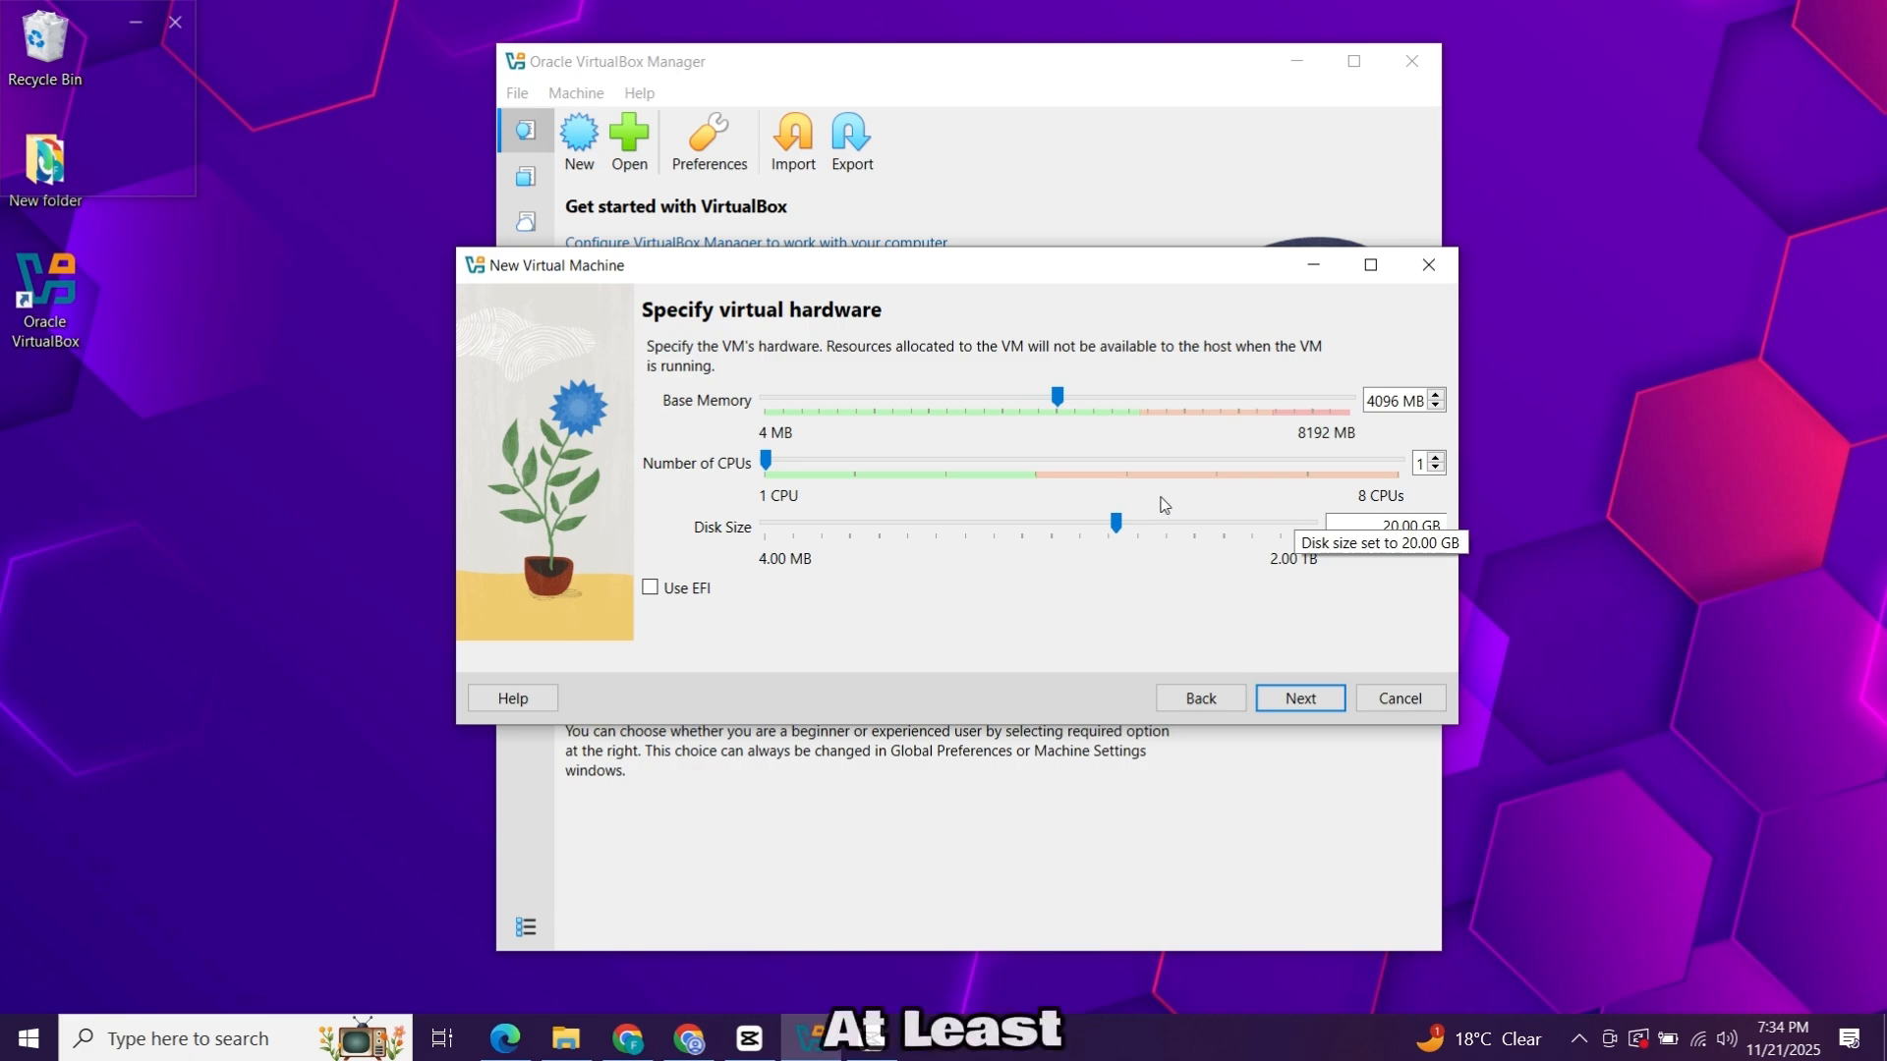
pyautogui.click(1070, 460)
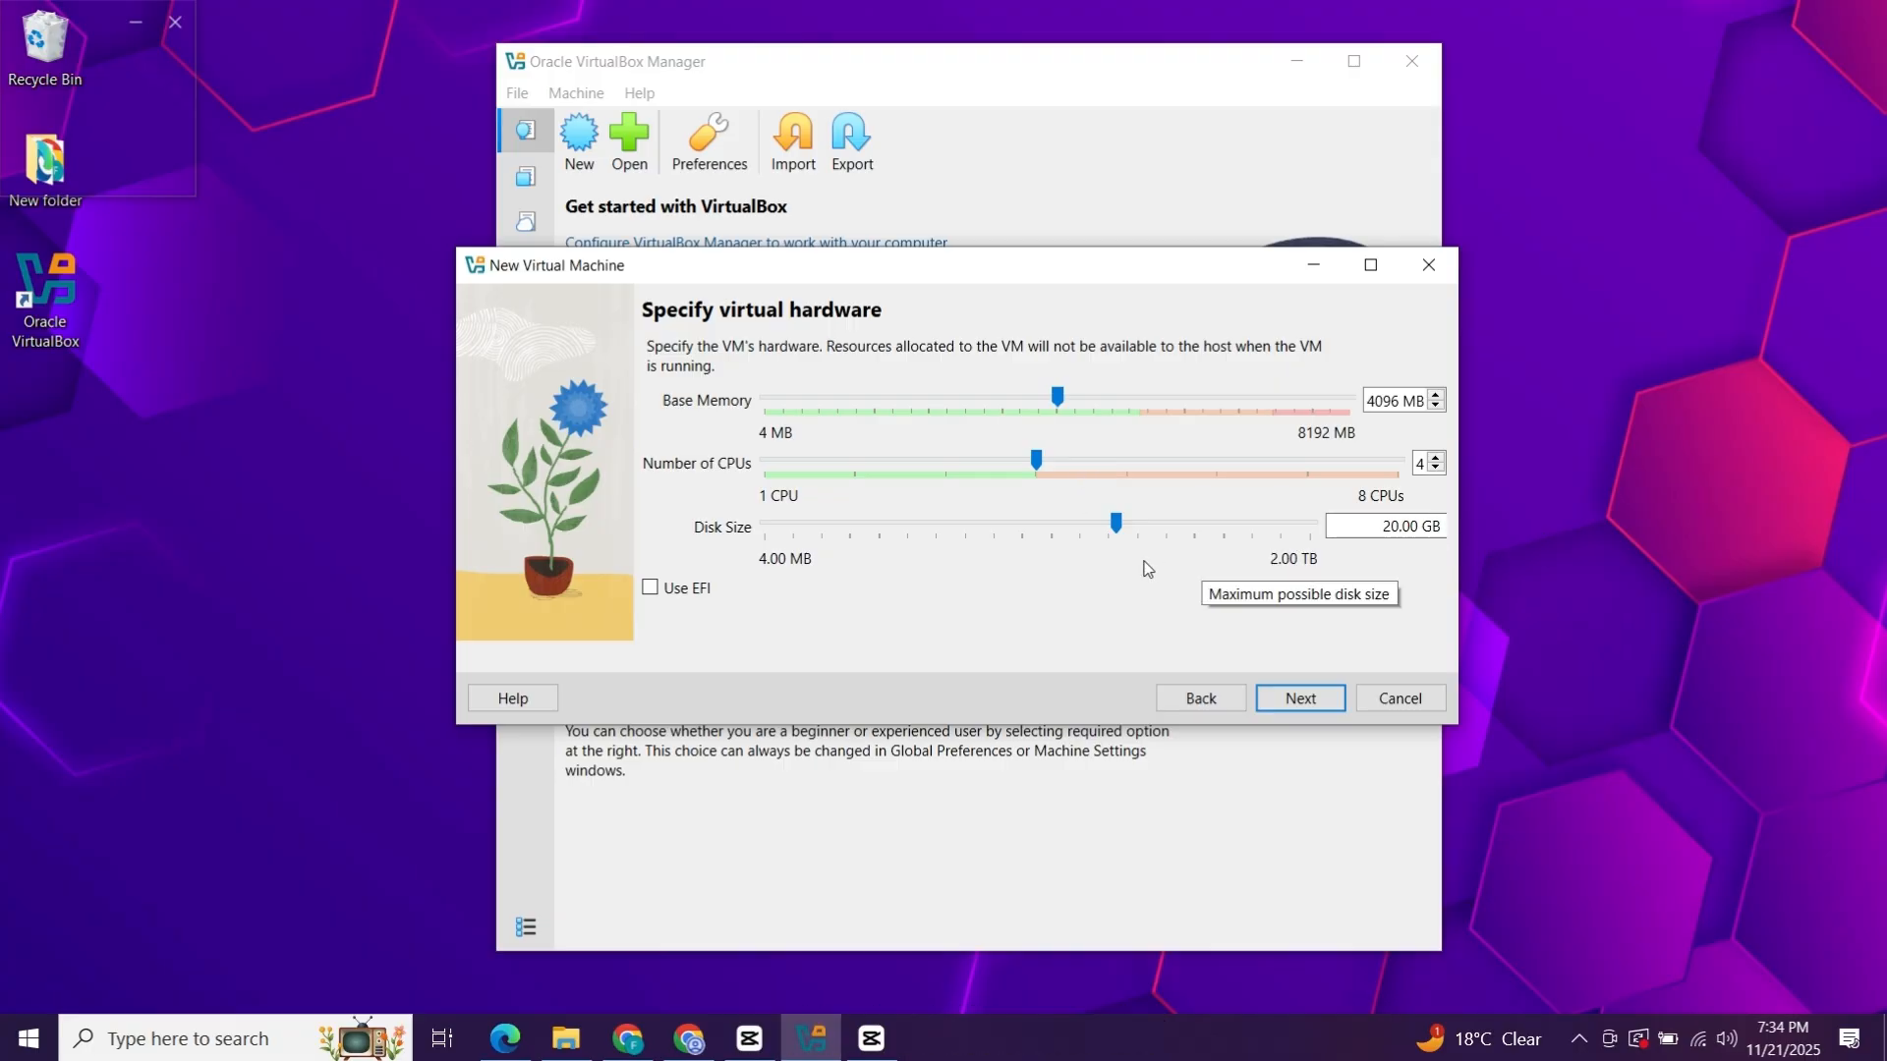
pyautogui.click(1203, 531)
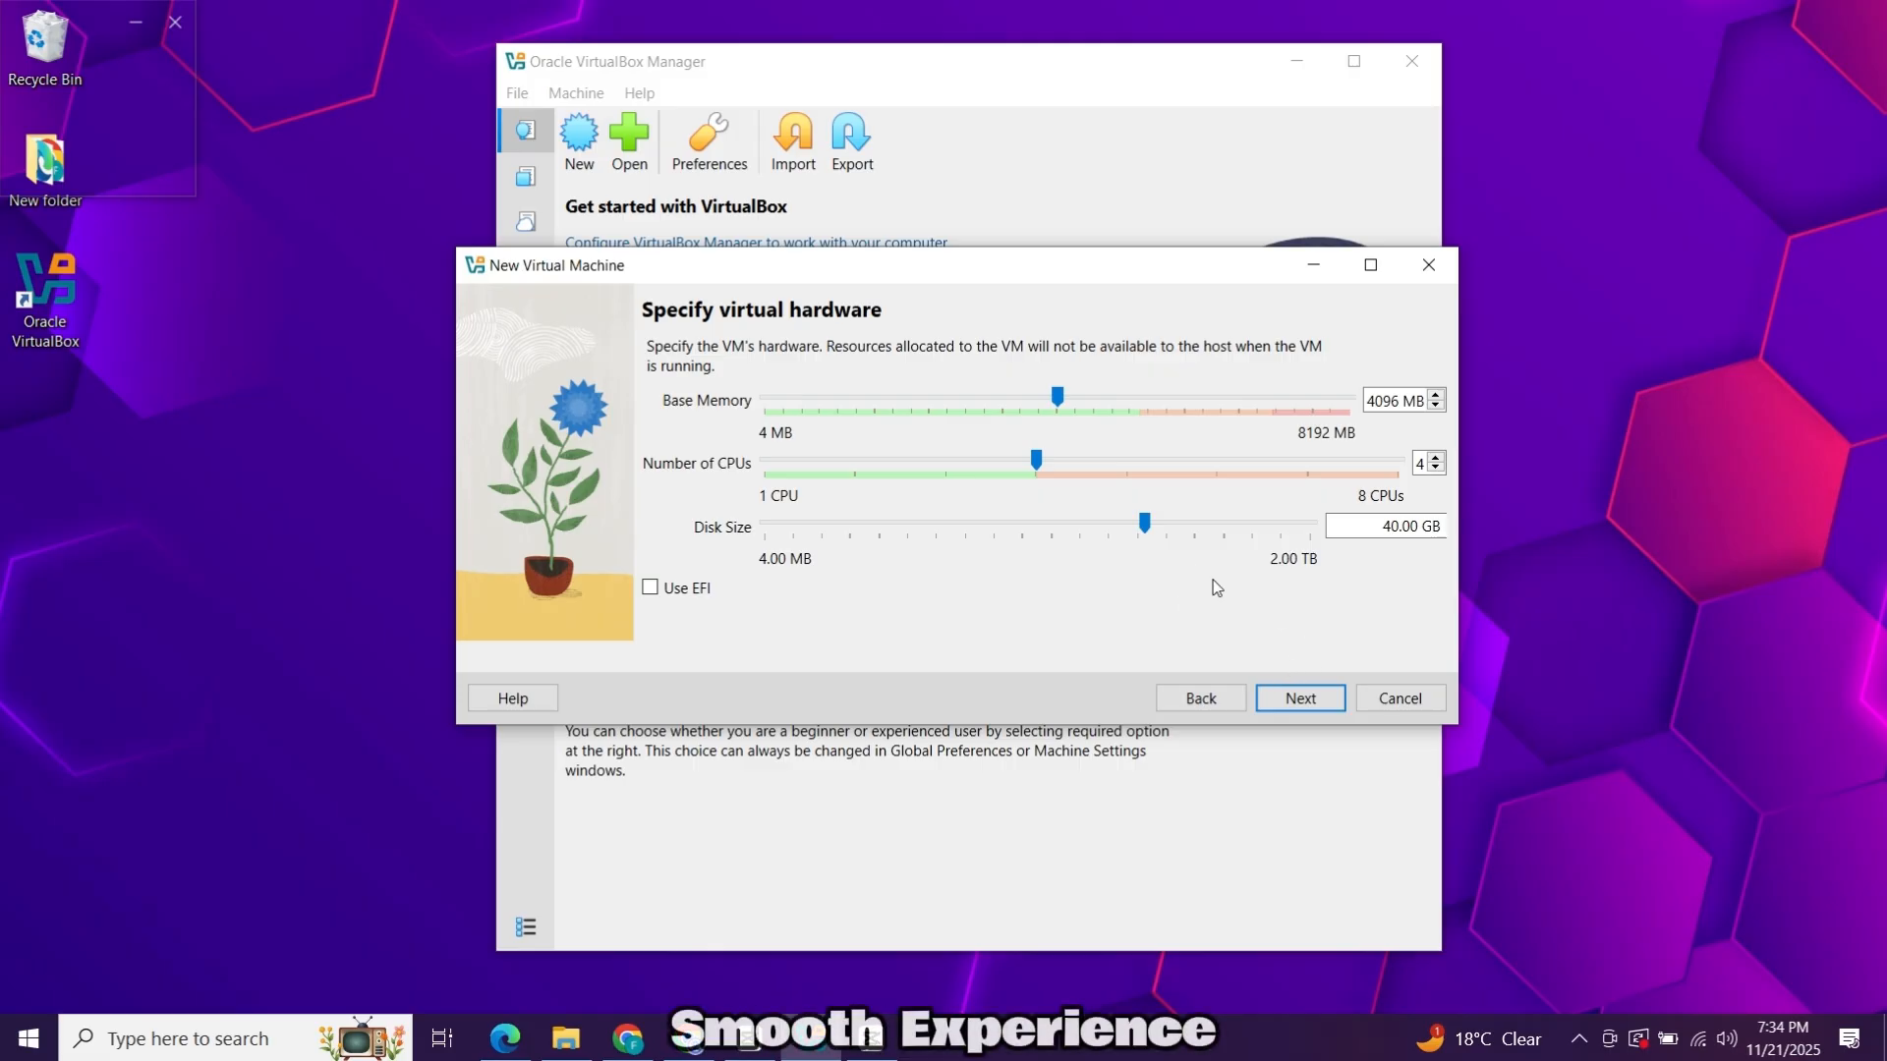
pyautogui.click(1295, 698)
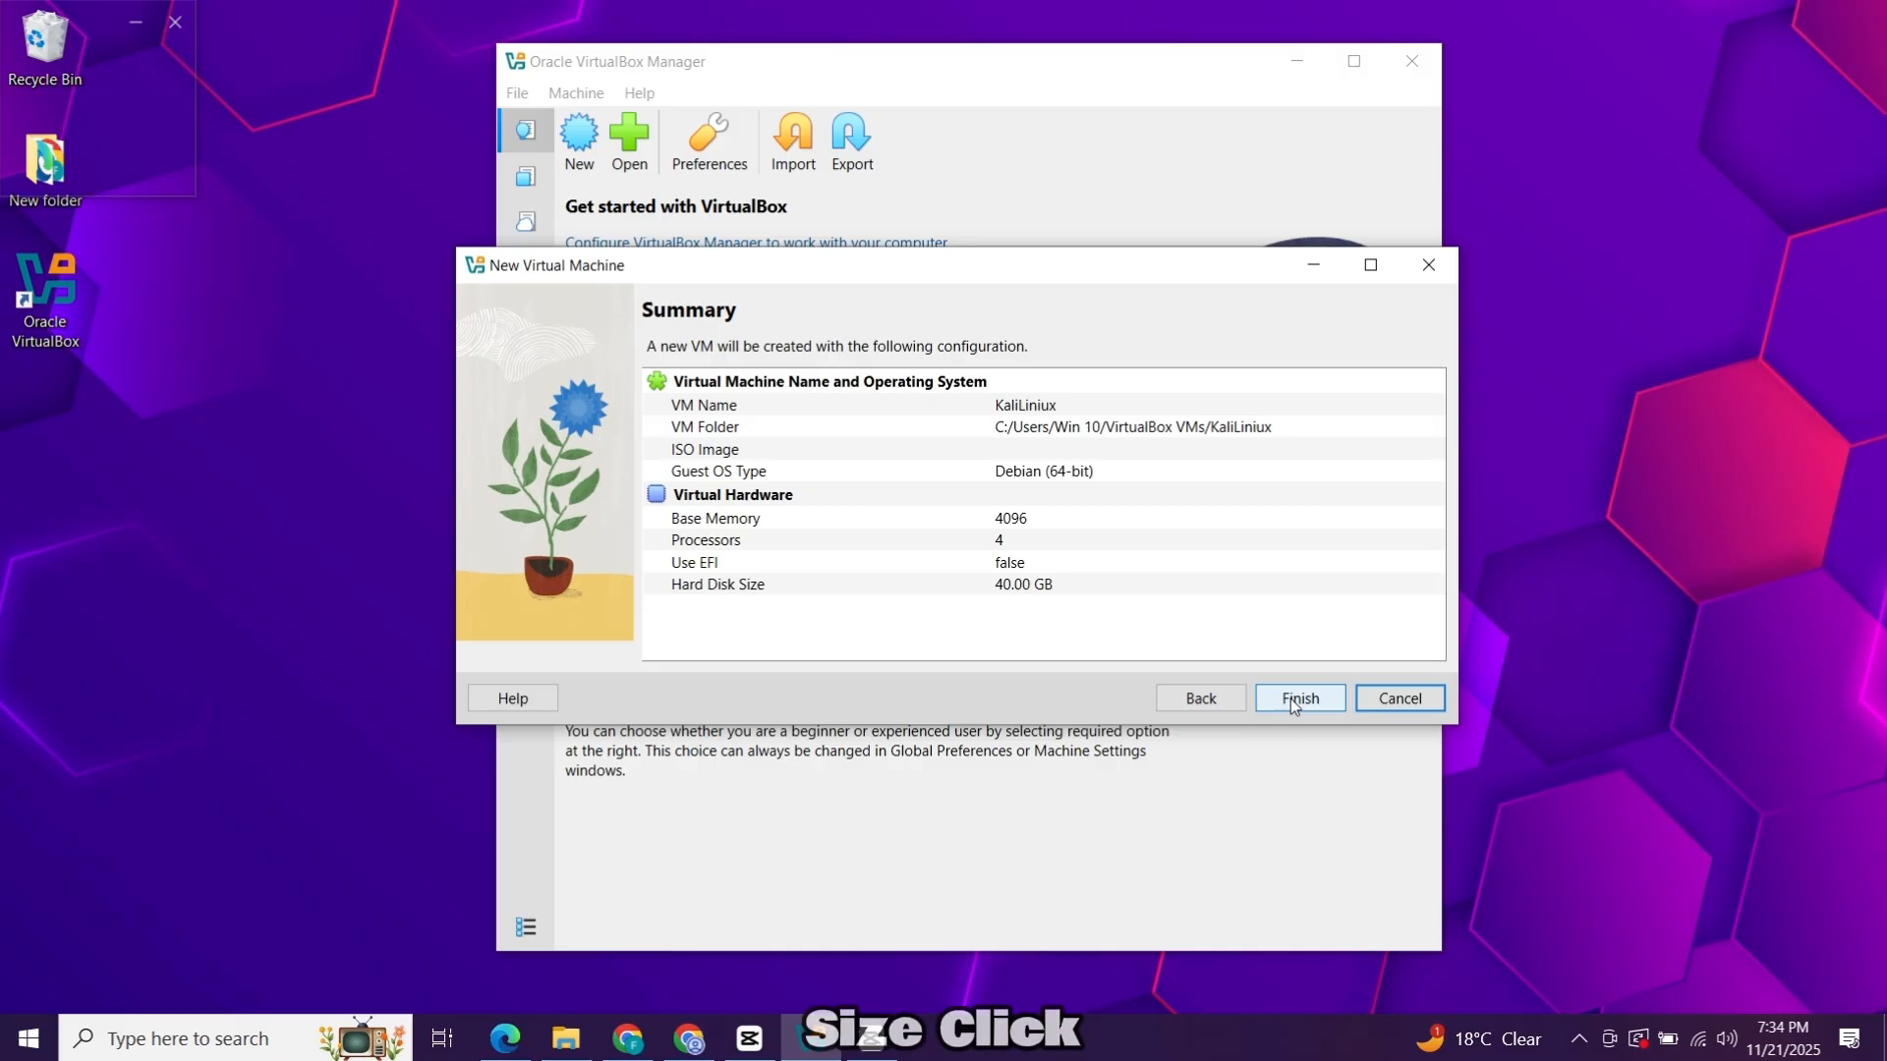
# Finish creating the KaliLiniux VM and open its General features settings.
pyautogui.click(1291, 700)
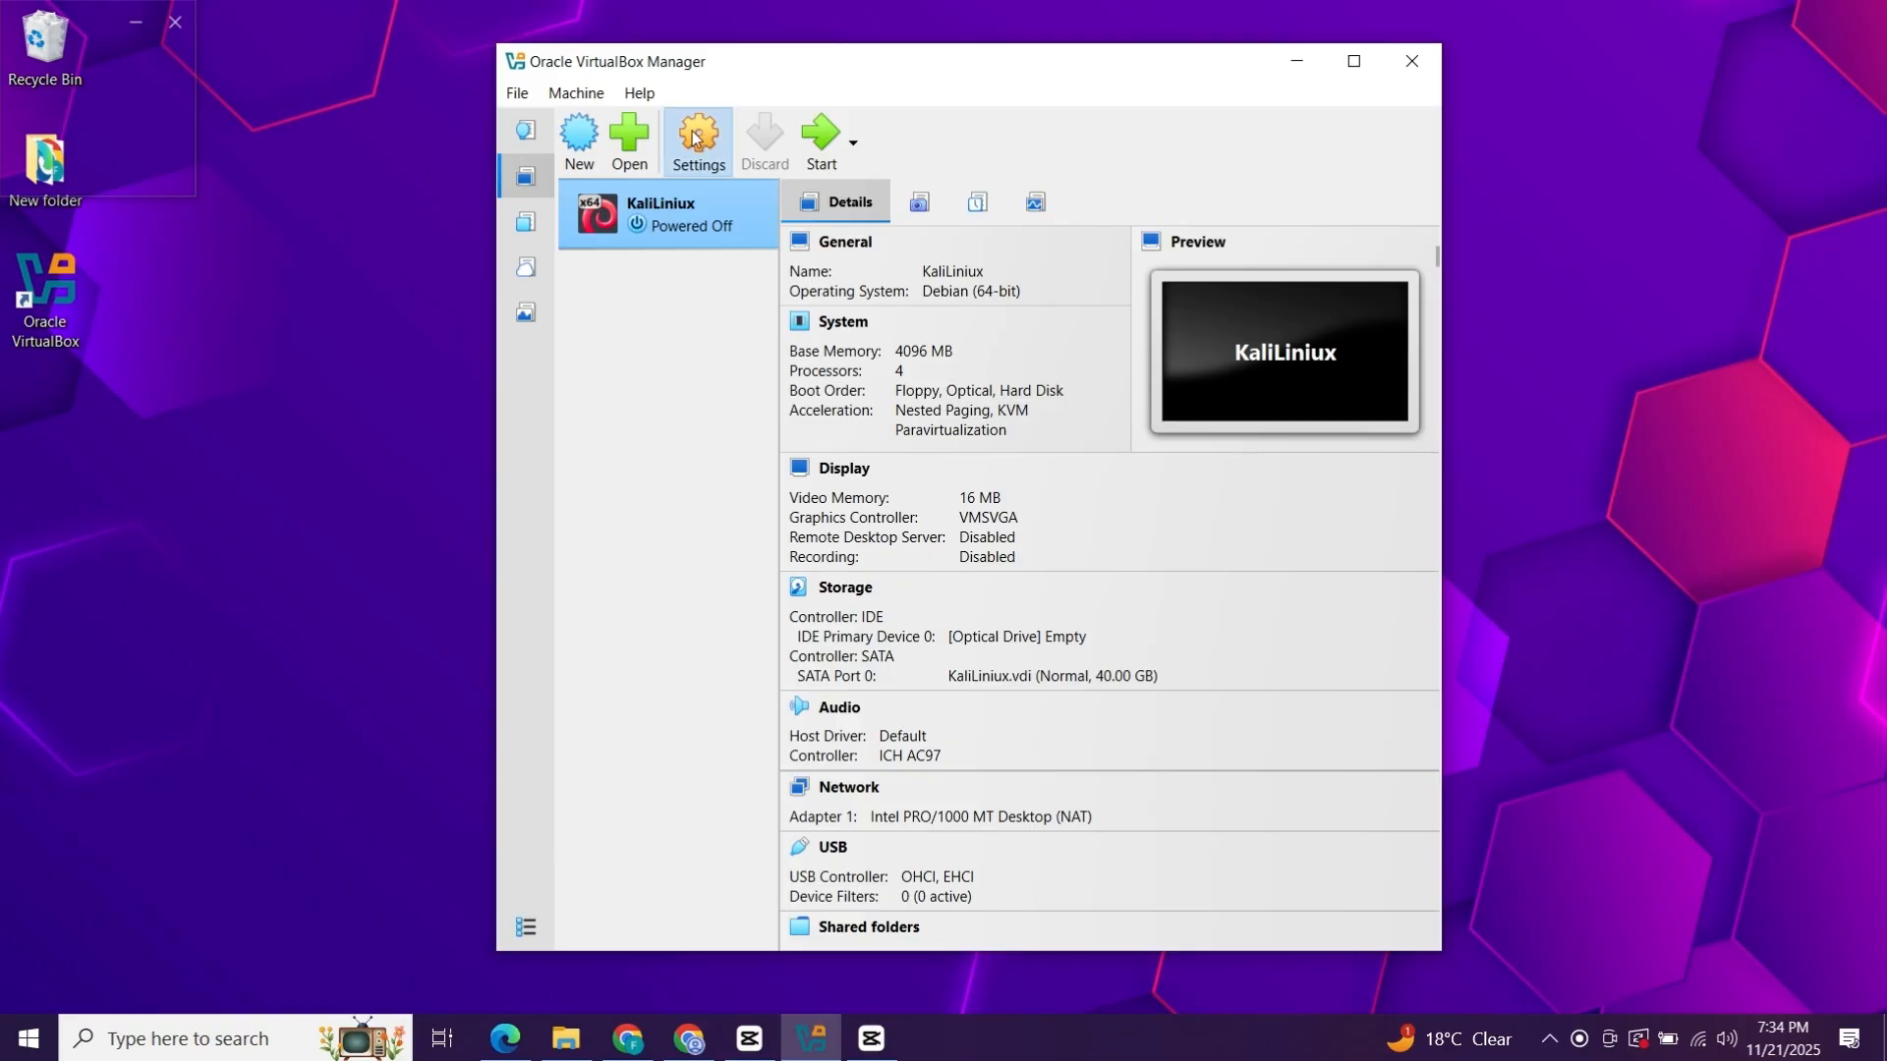
pyautogui.click(700, 168)
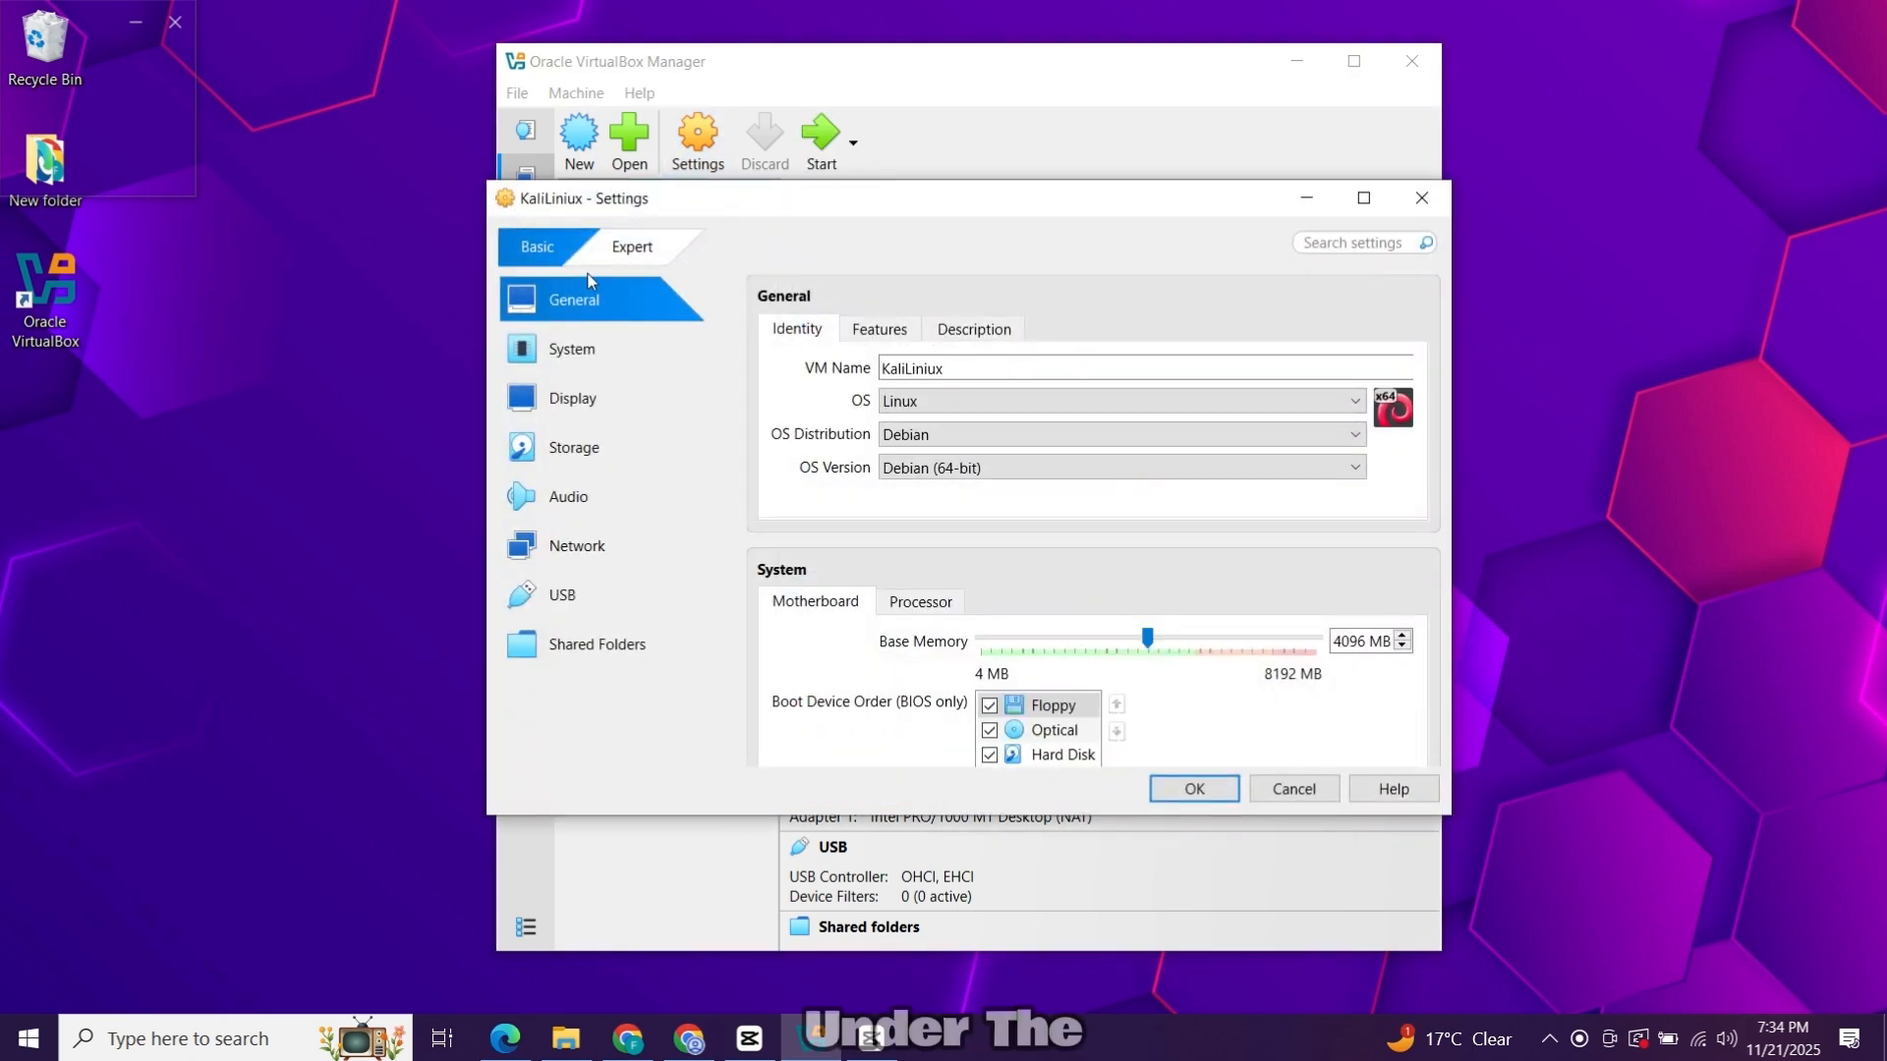
pyautogui.click(874, 330)
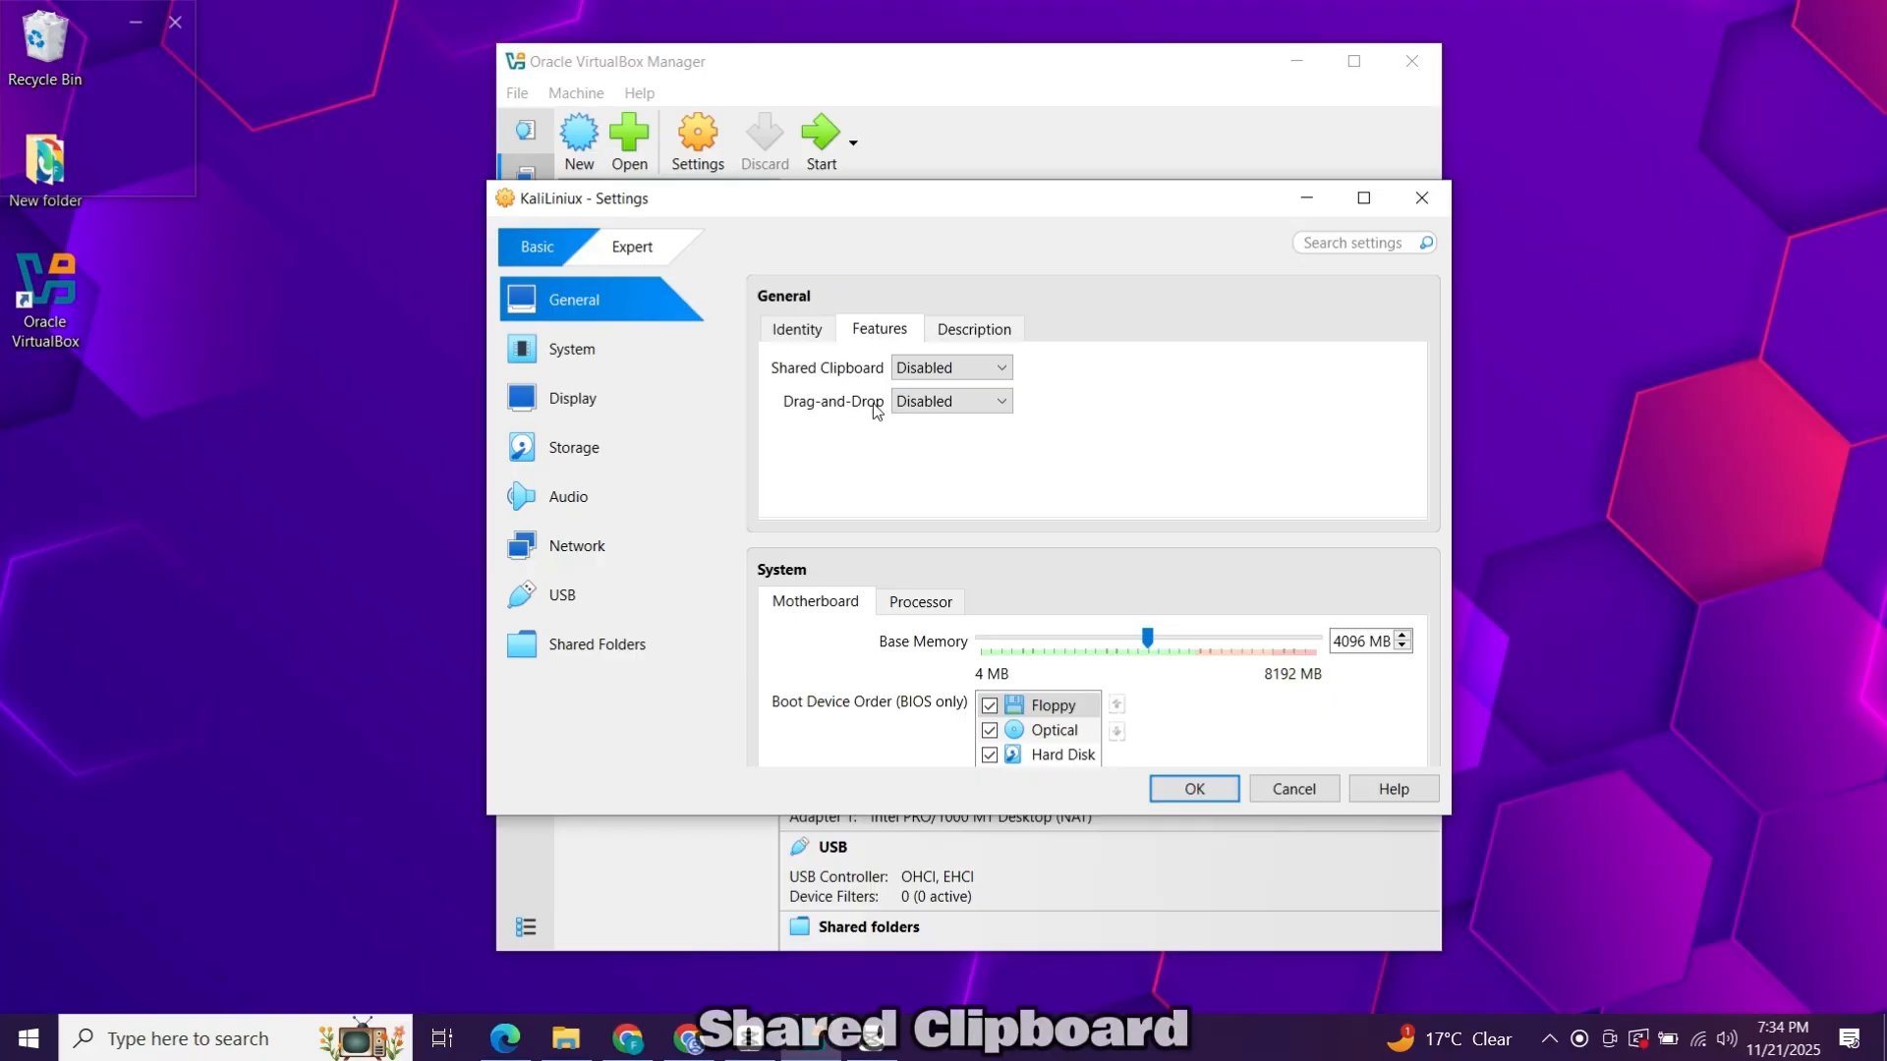
# Set both Shared Clipboard and Drag'n'Drop to Bidirectional.
pyautogui.click(948, 367)
pyautogui.click(947, 457)
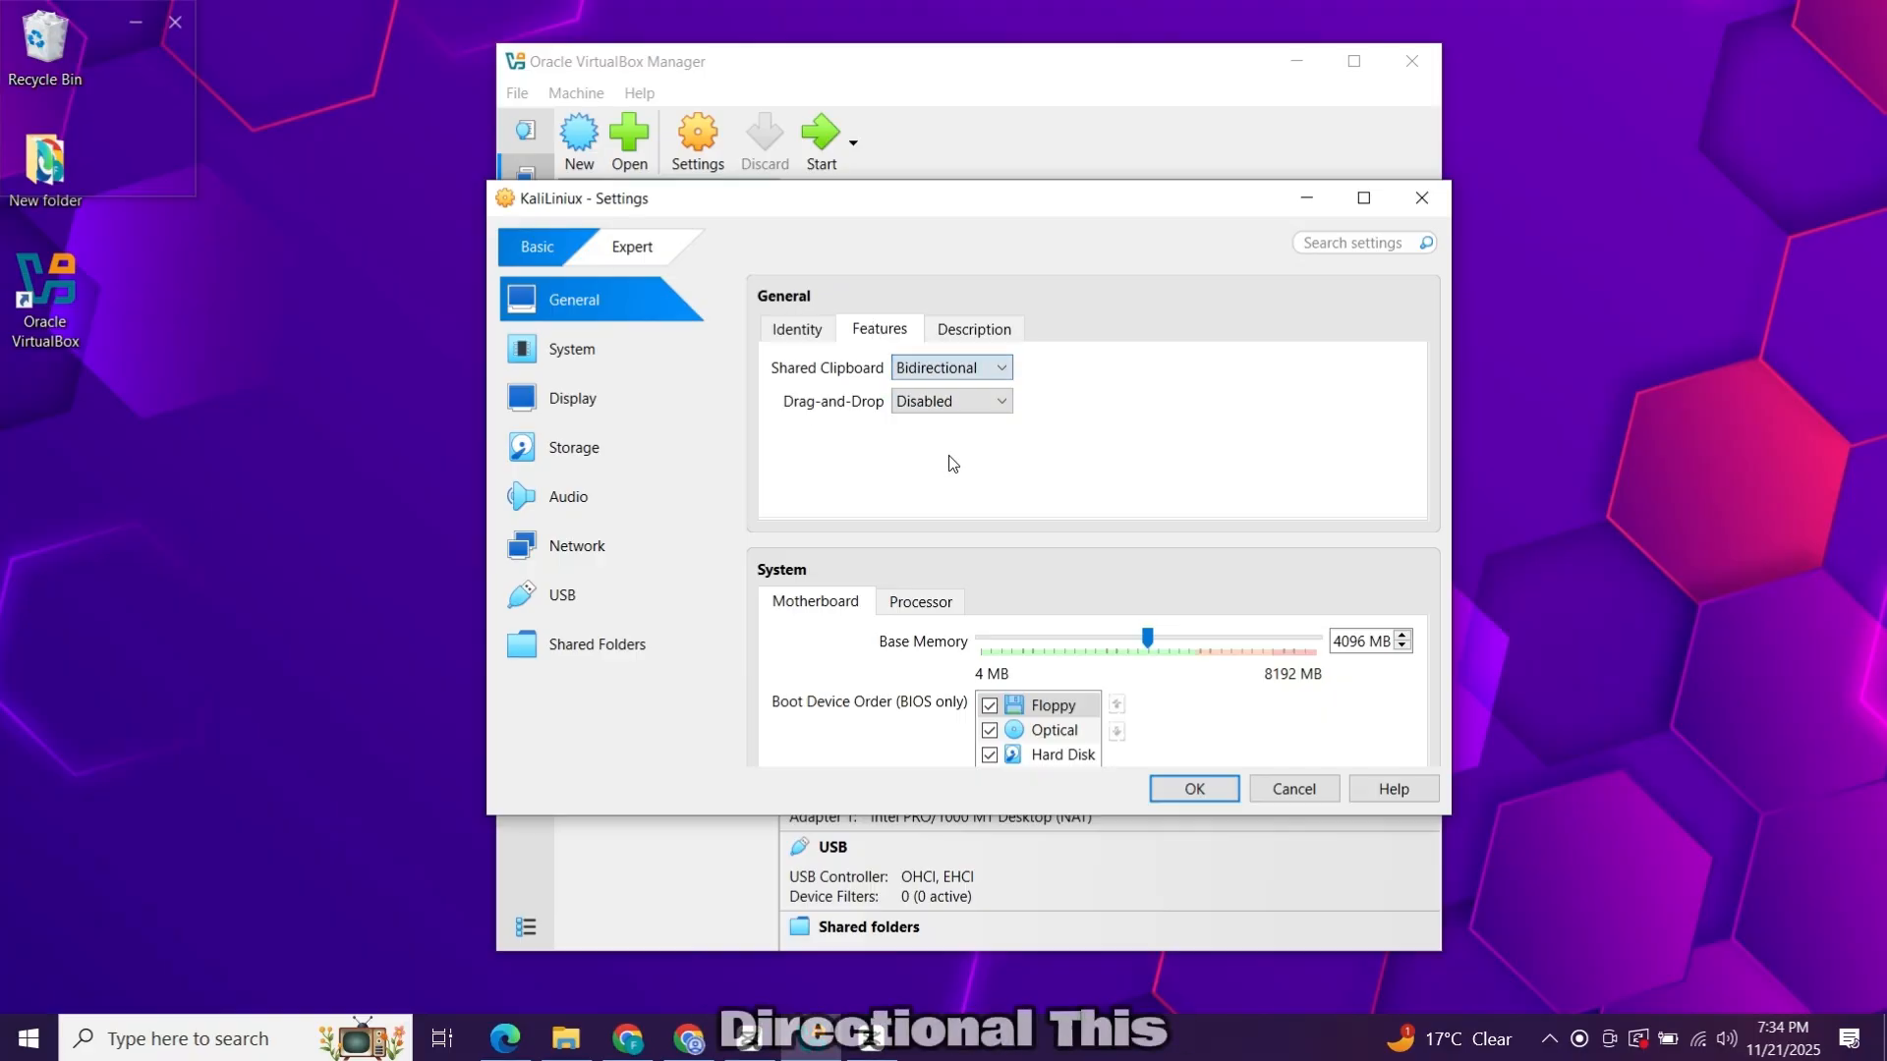
pyautogui.click(953, 402)
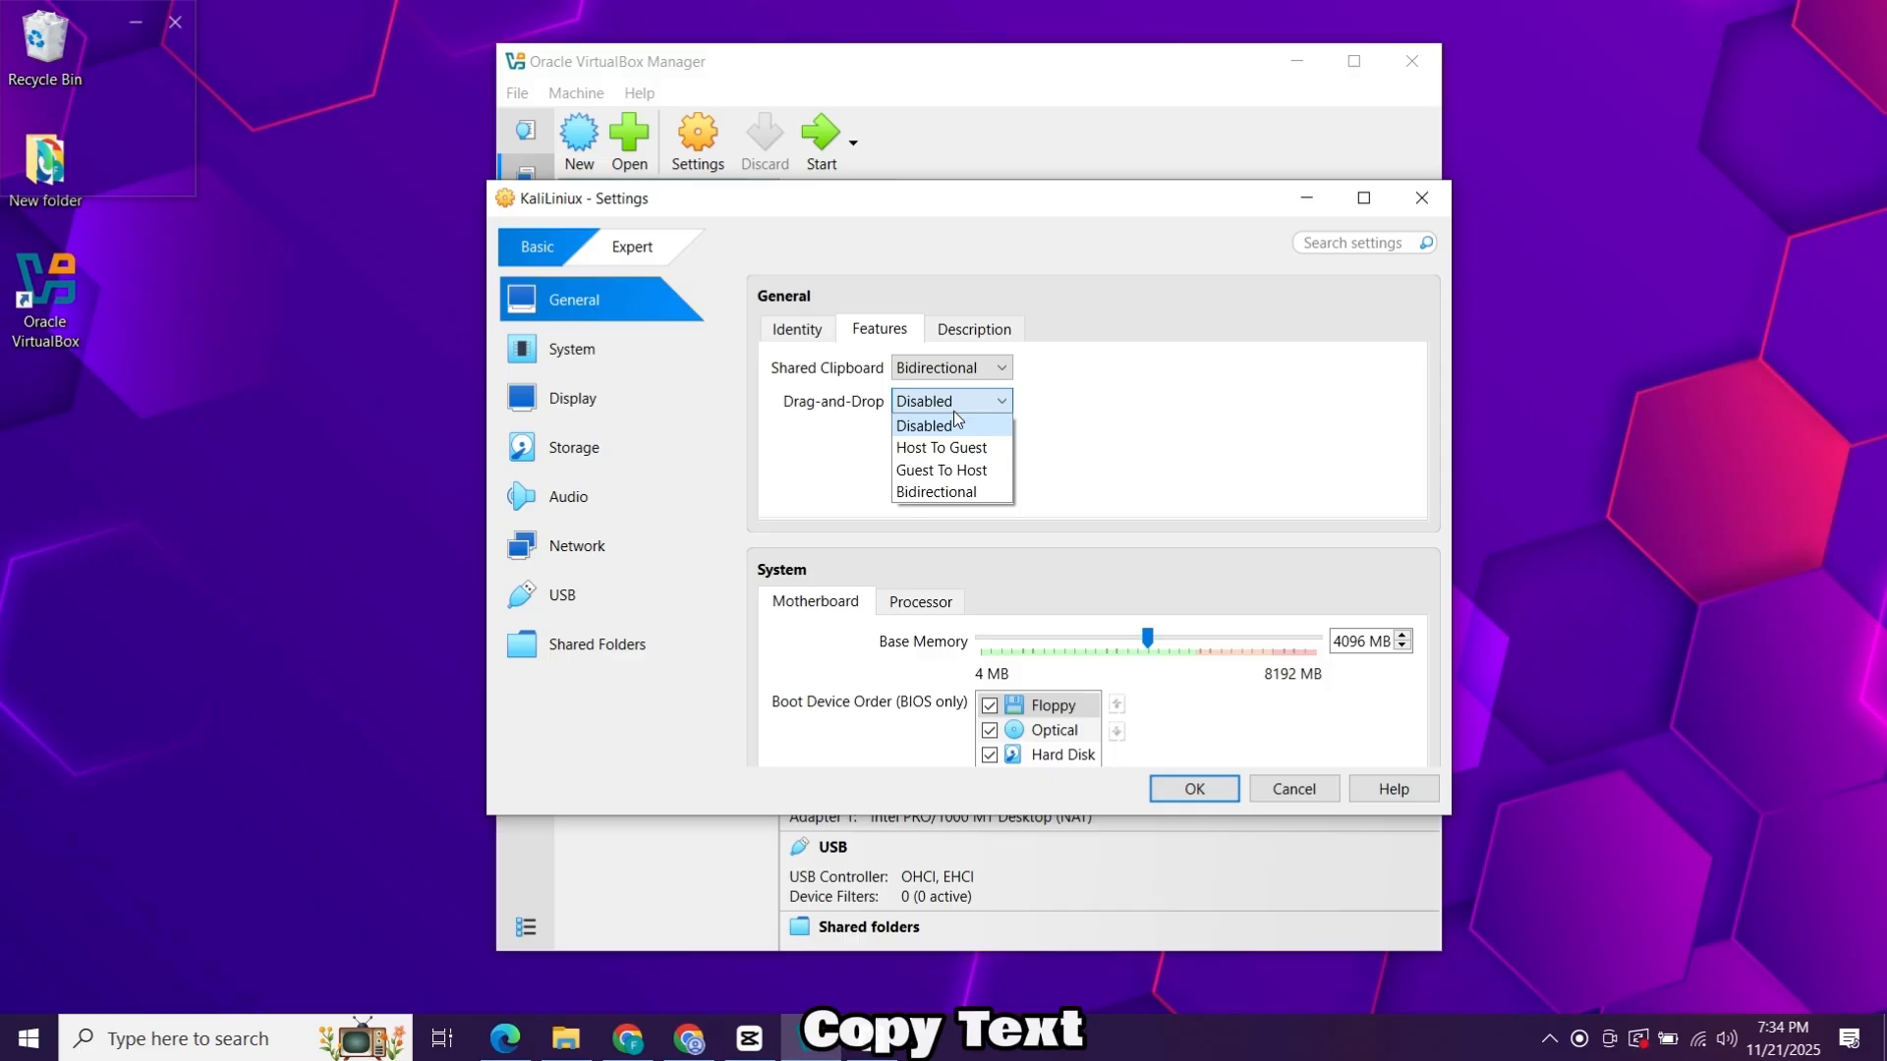
pyautogui.click(951, 491)
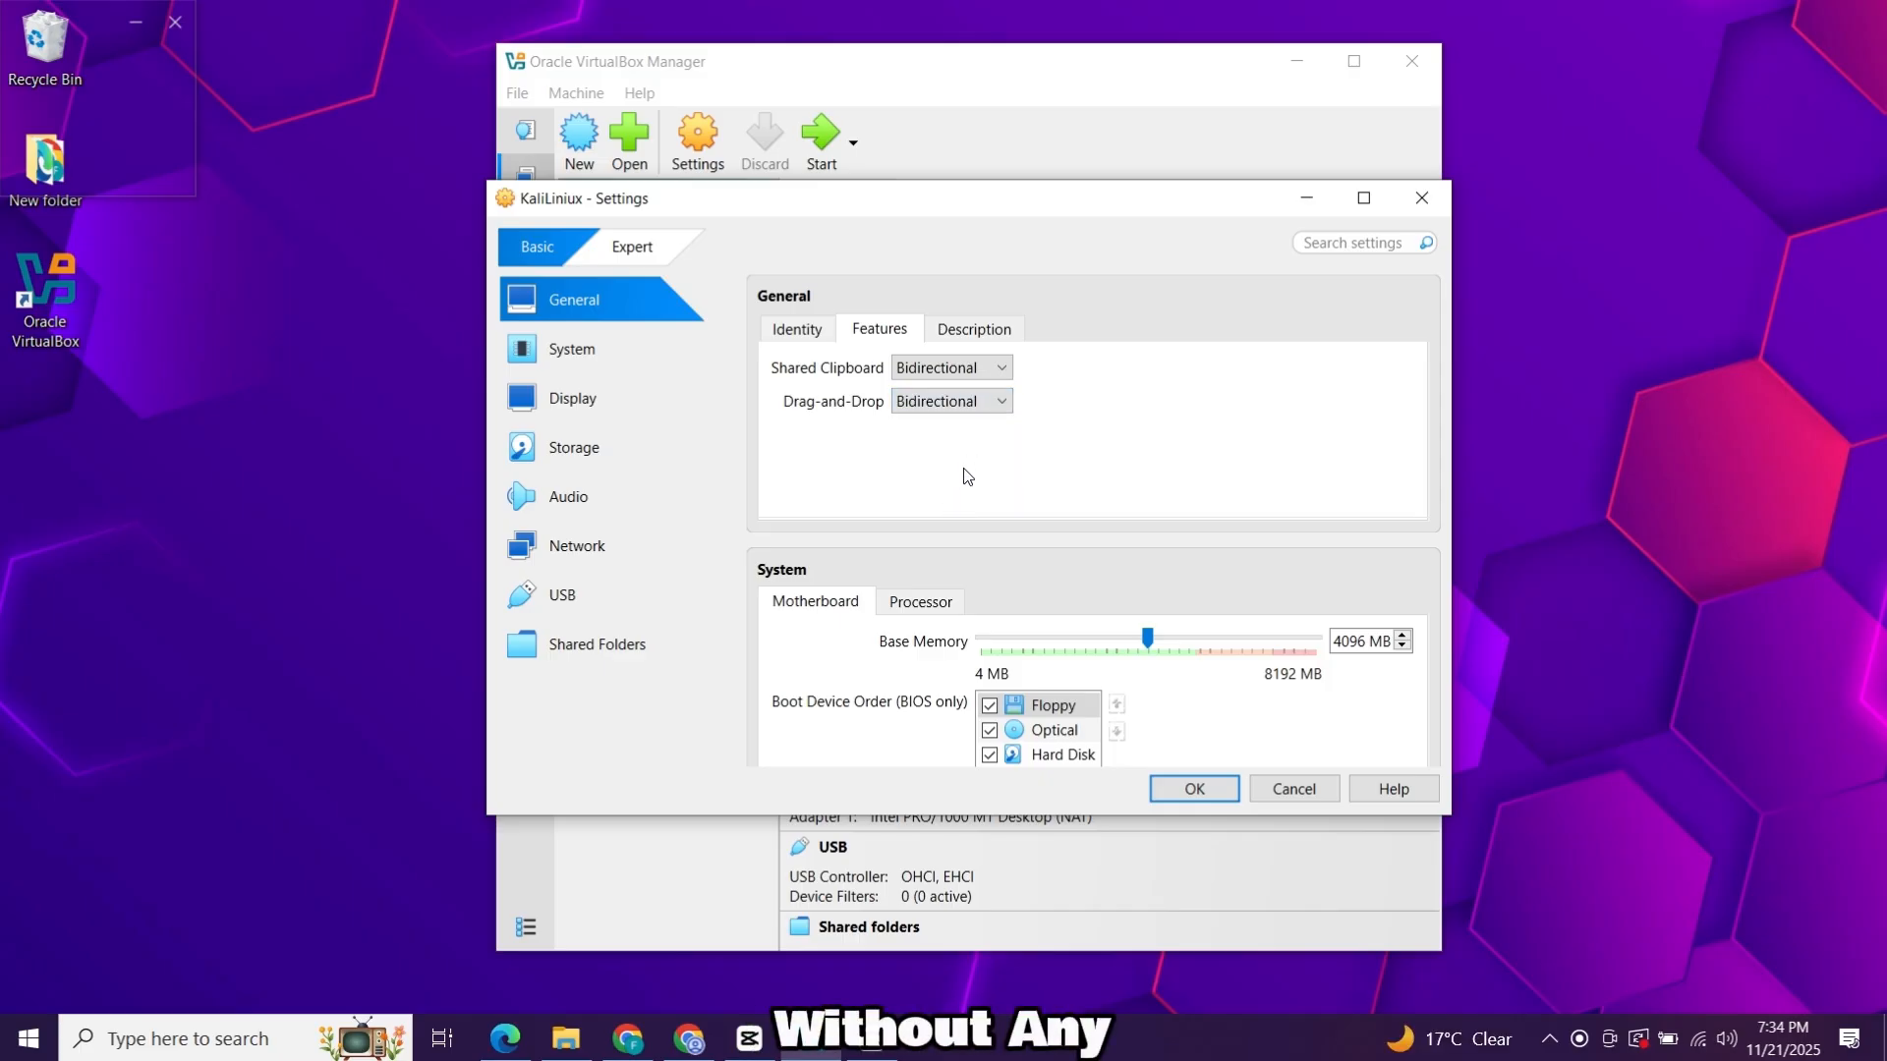
pyautogui.click(665, 414)
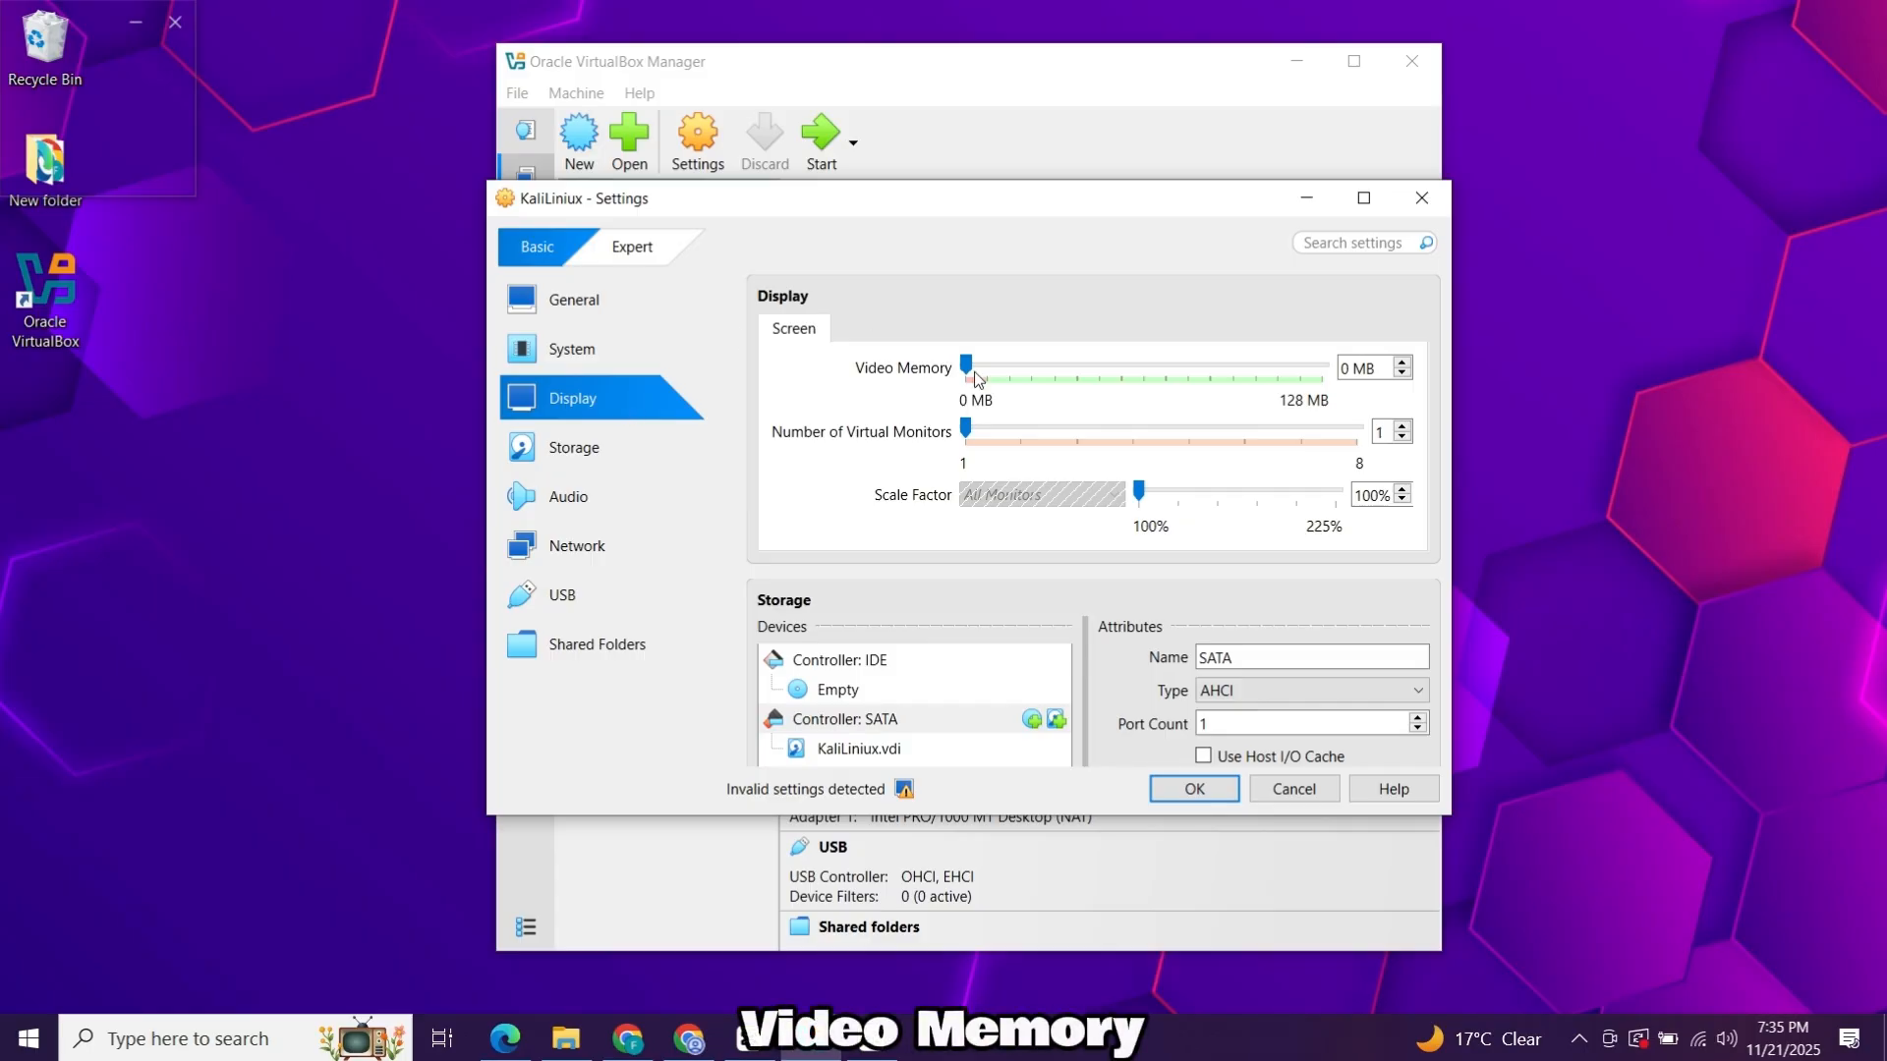
# Set video memory to 120 MB and attach kali-linux-2025.3-live-amd64.iso from Downloads to the optical drive.
pyautogui.moveTo(965, 368); pyautogui.dragTo(1336, 383)
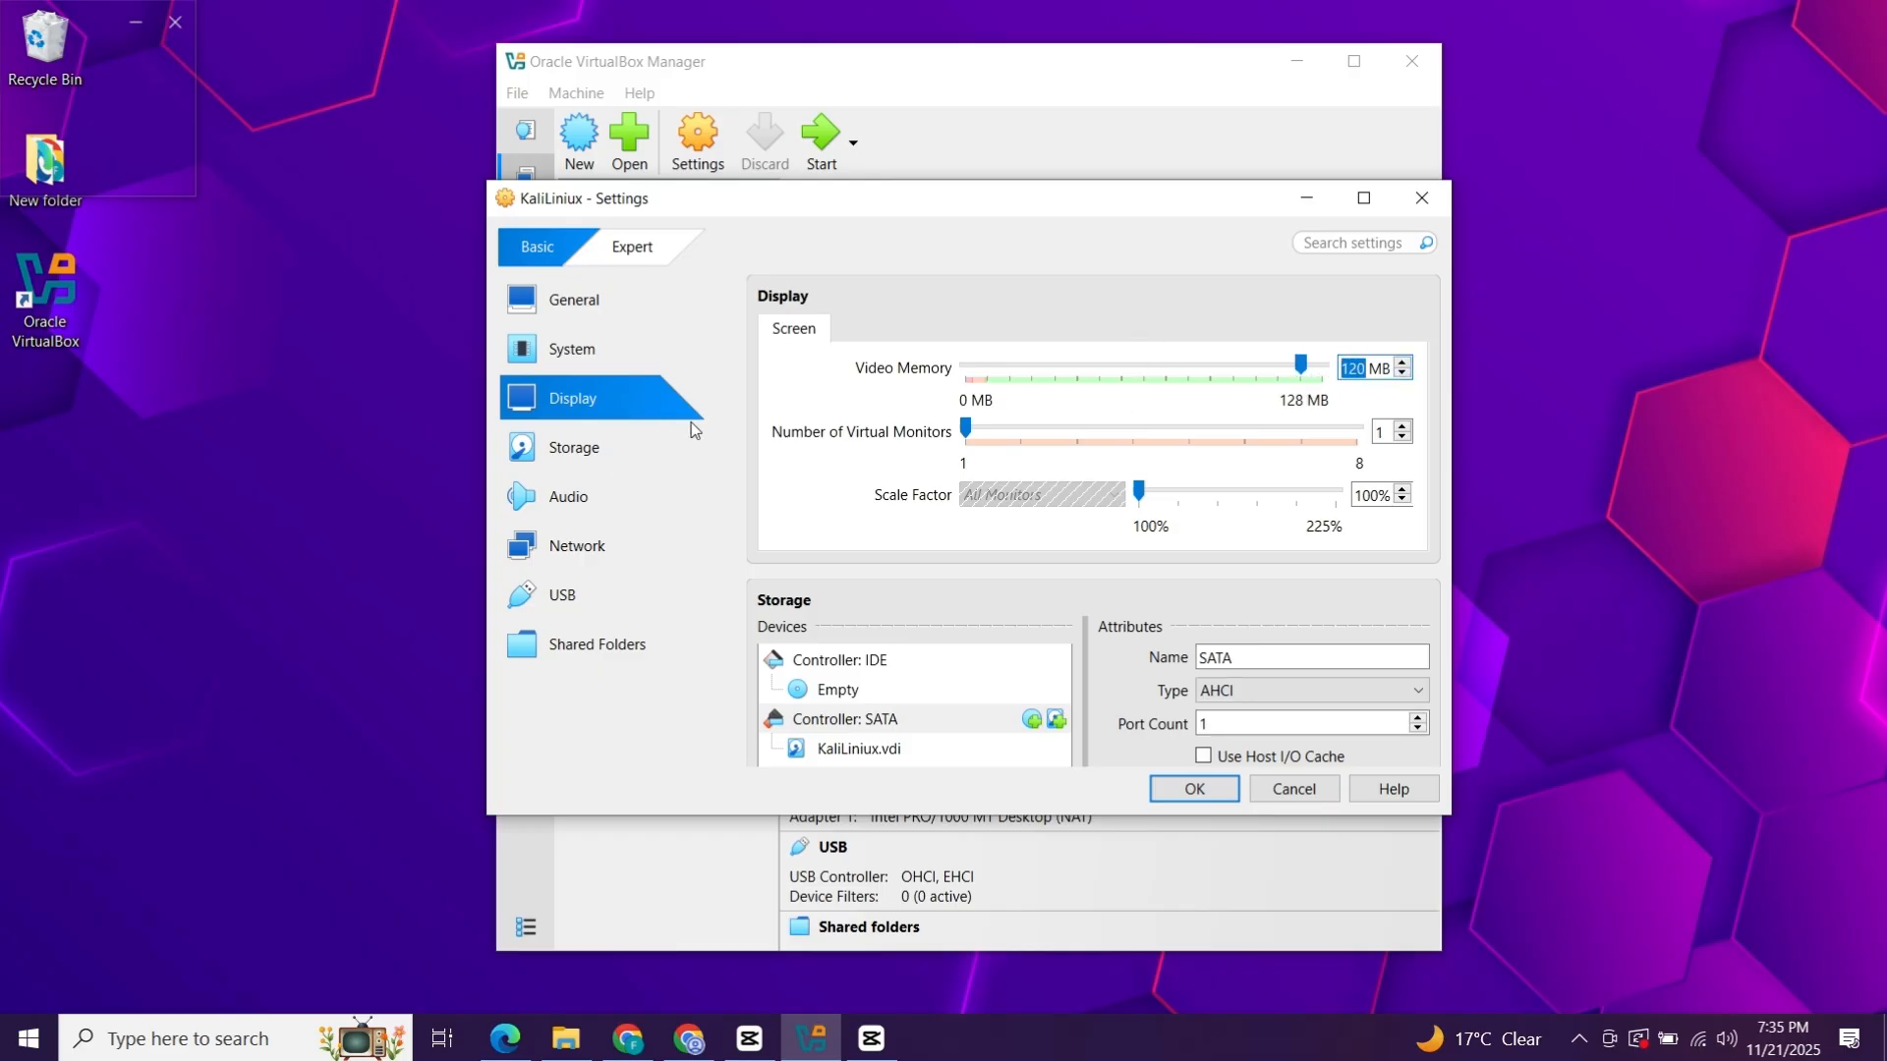
pyautogui.click(577, 458)
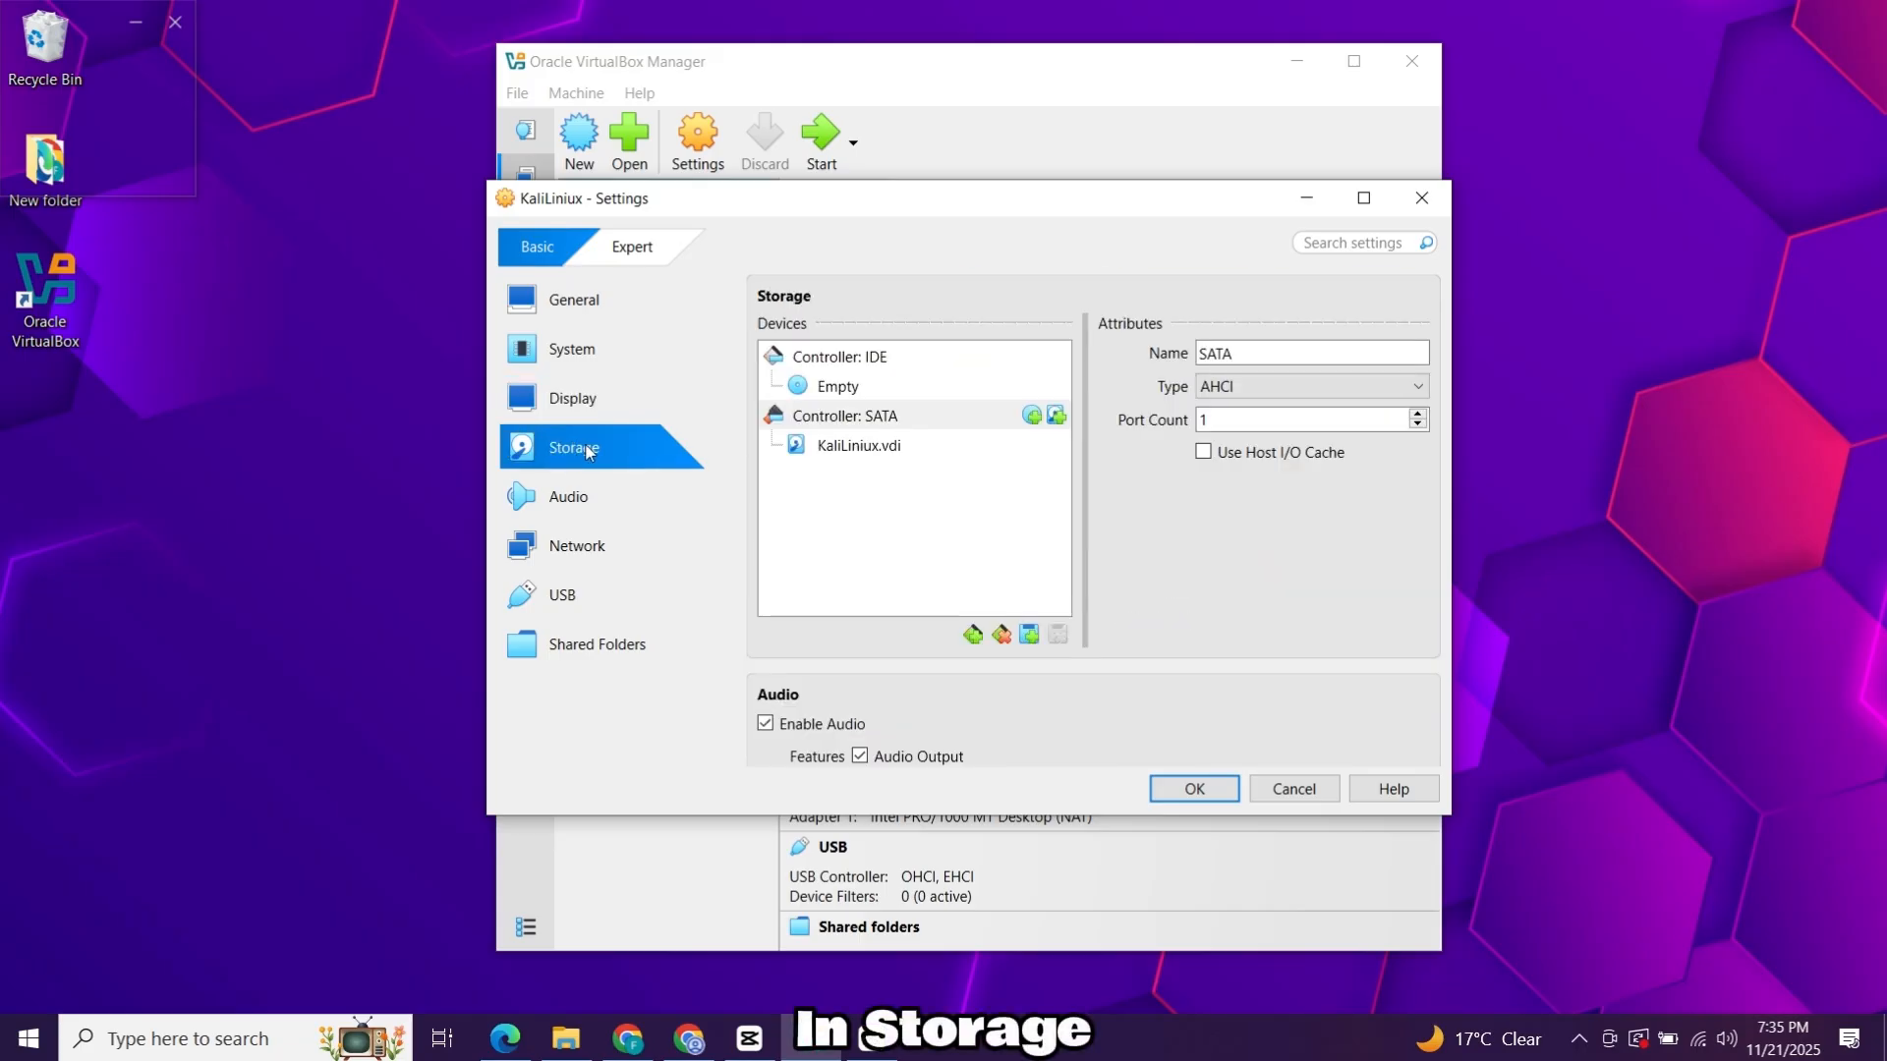
pyautogui.click(799, 391)
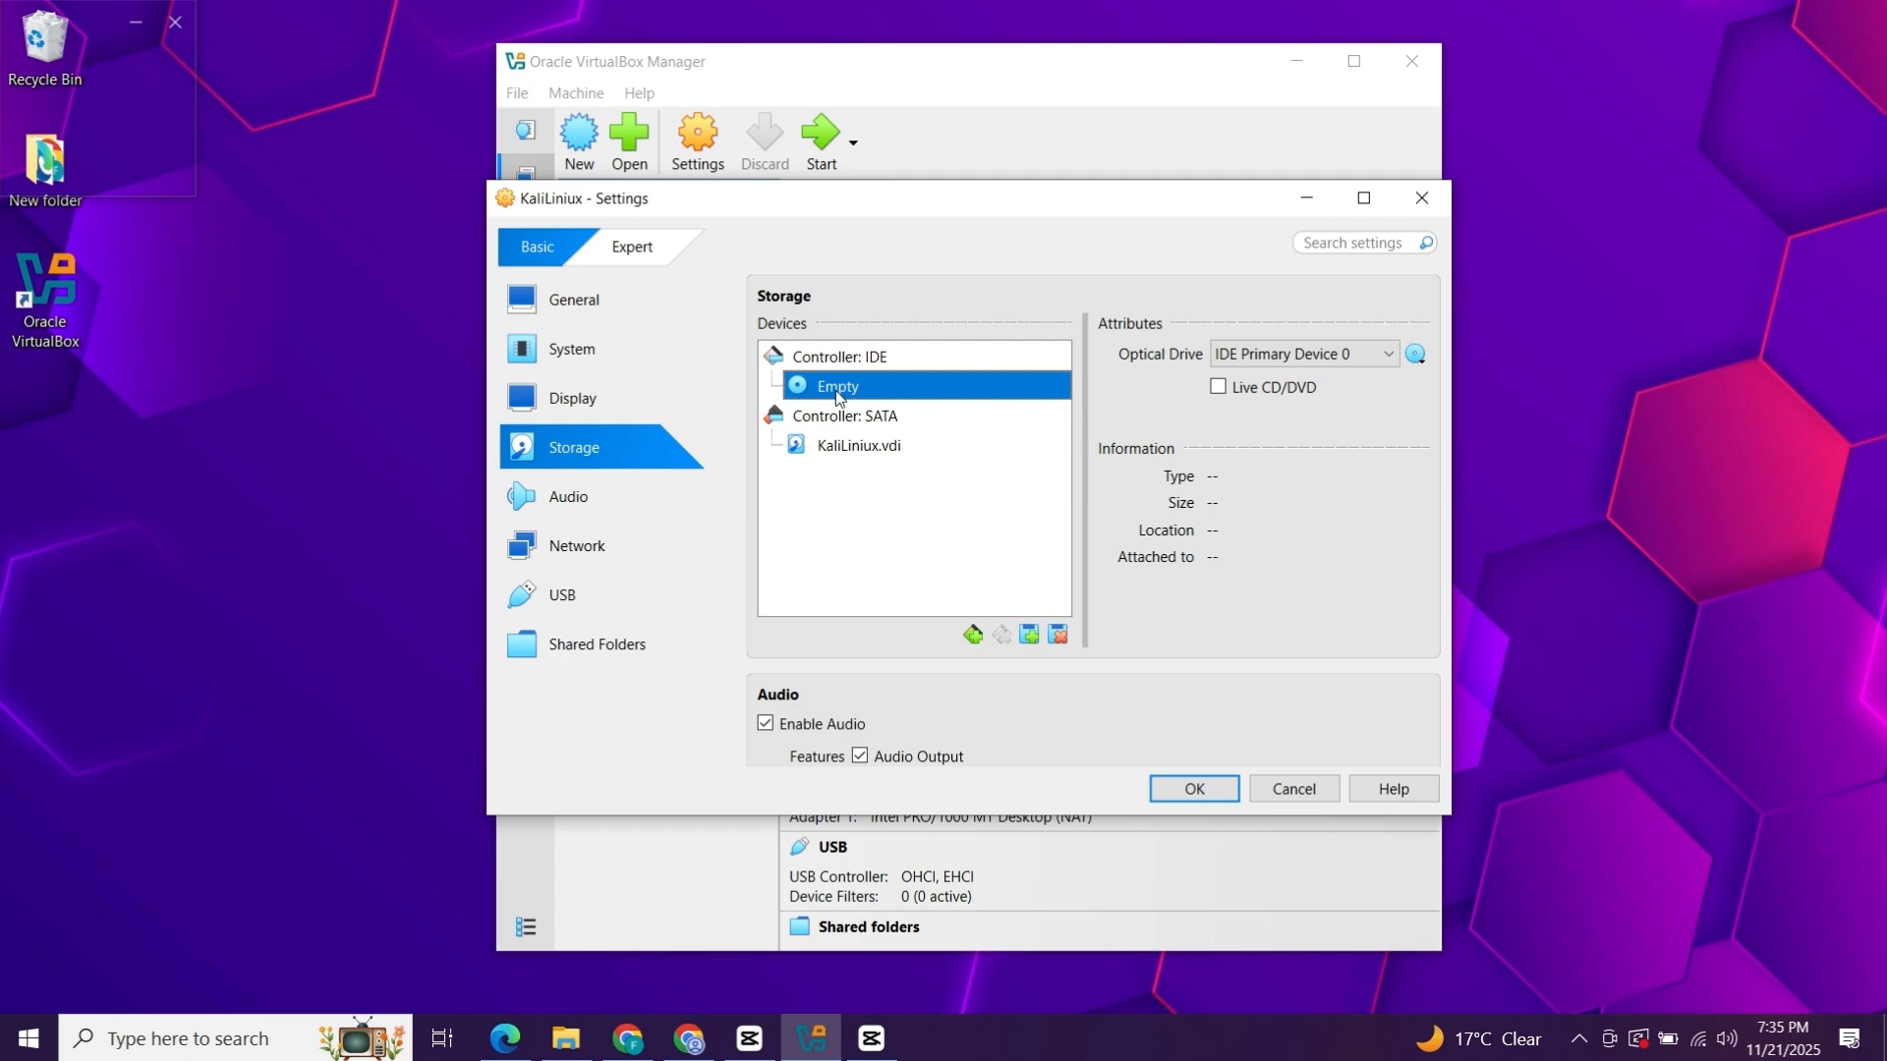
pyautogui.click(1414, 355)
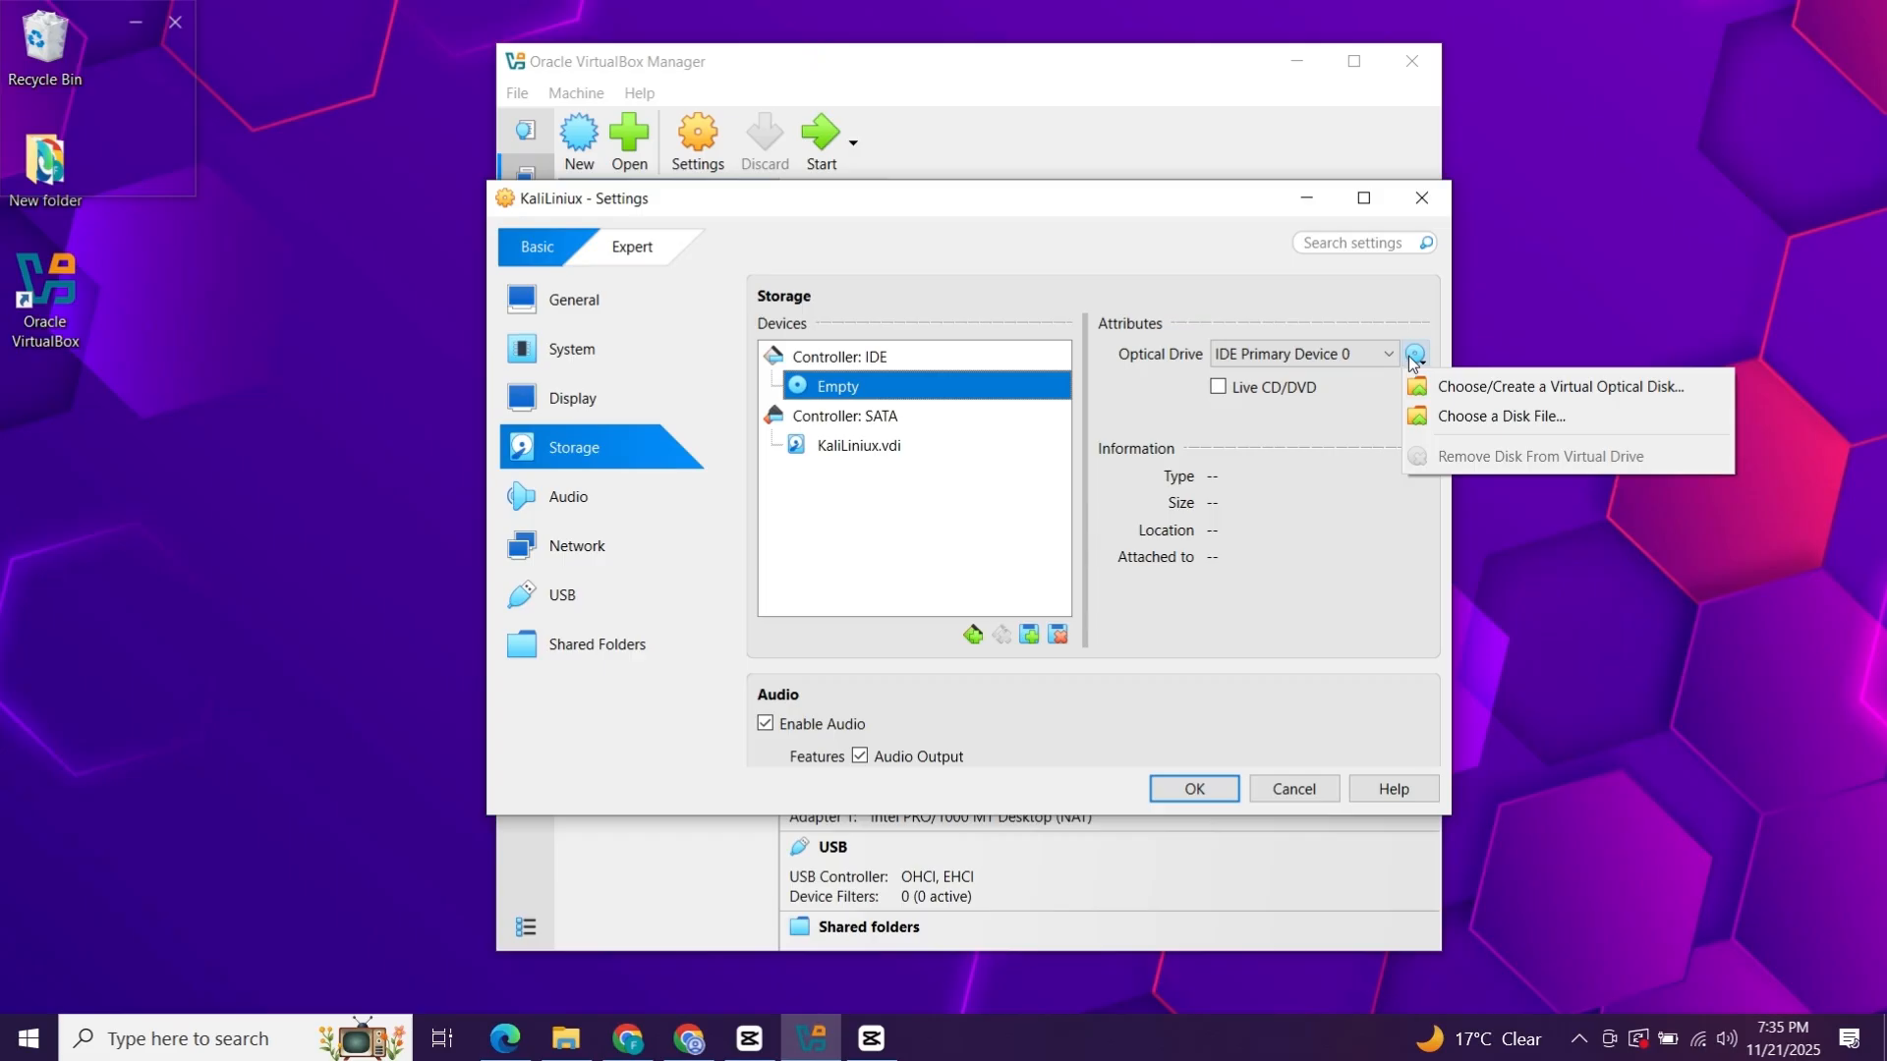
pyautogui.click(1429, 418)
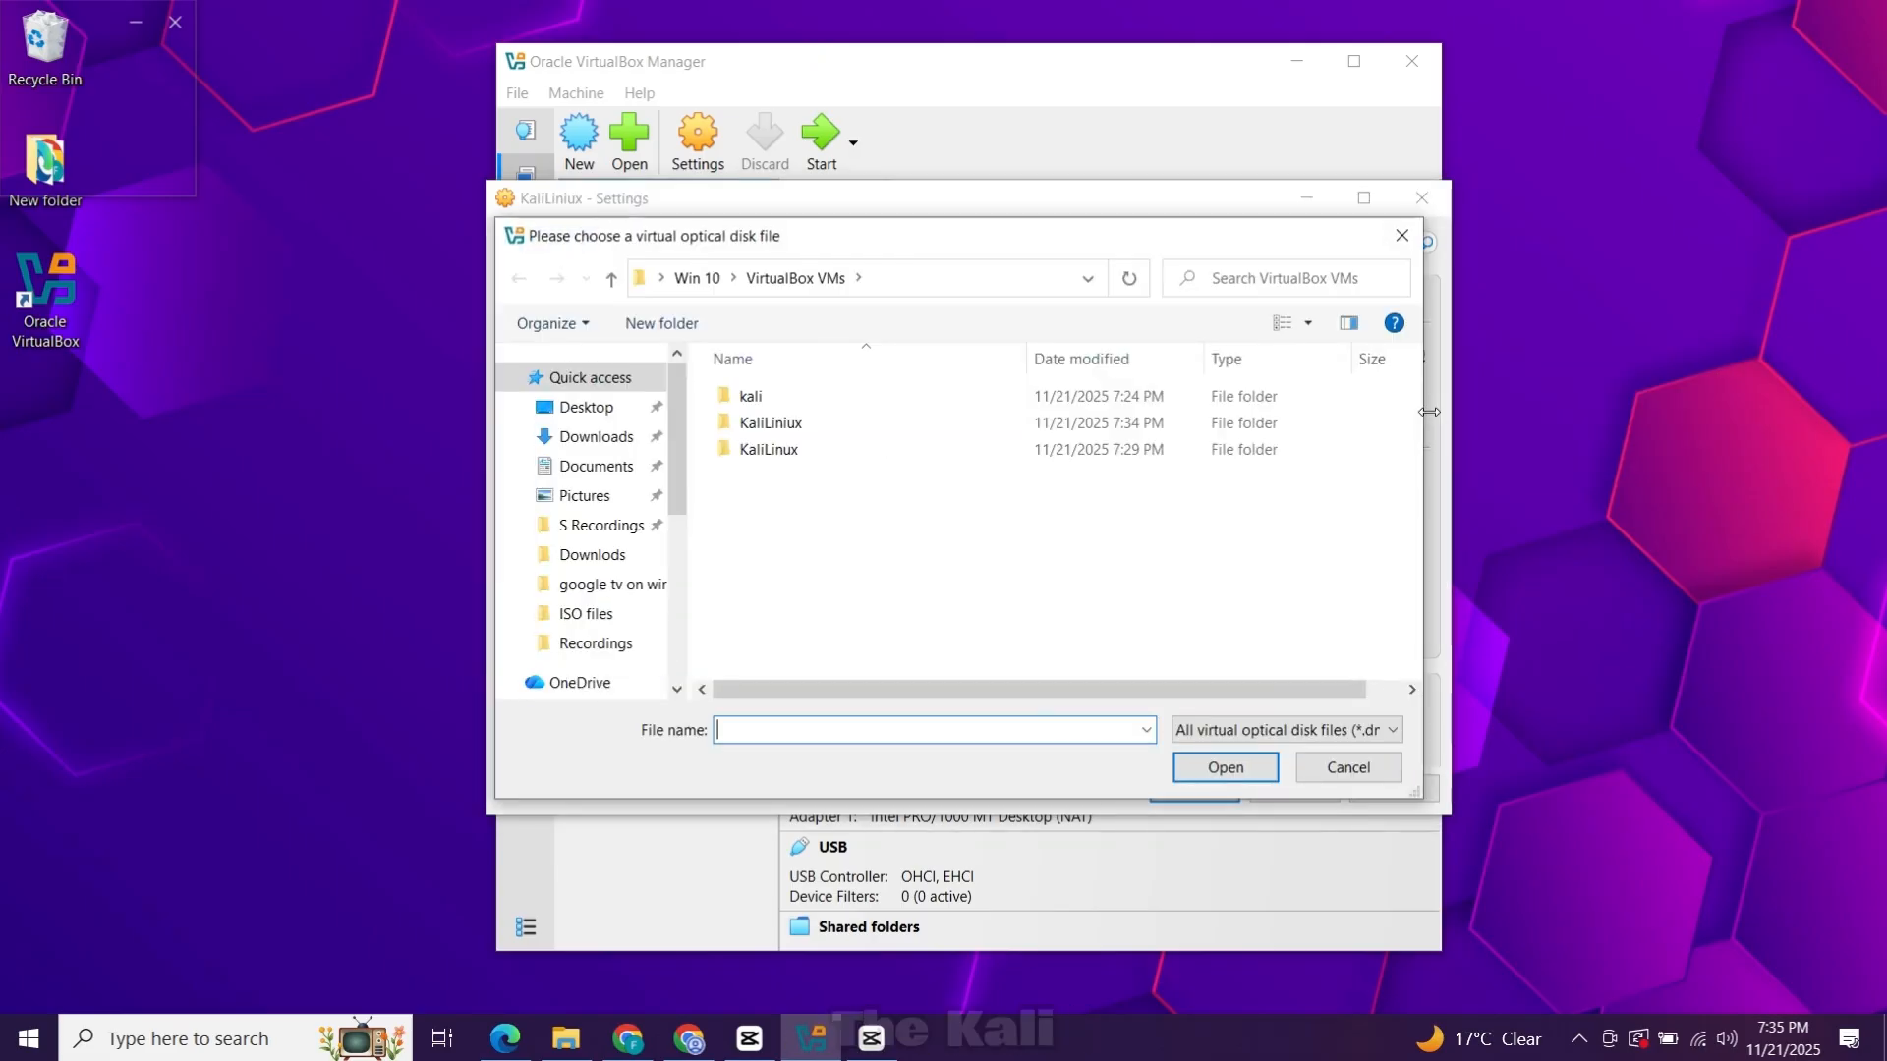
pyautogui.click(596, 436)
pyautogui.click(838, 486)
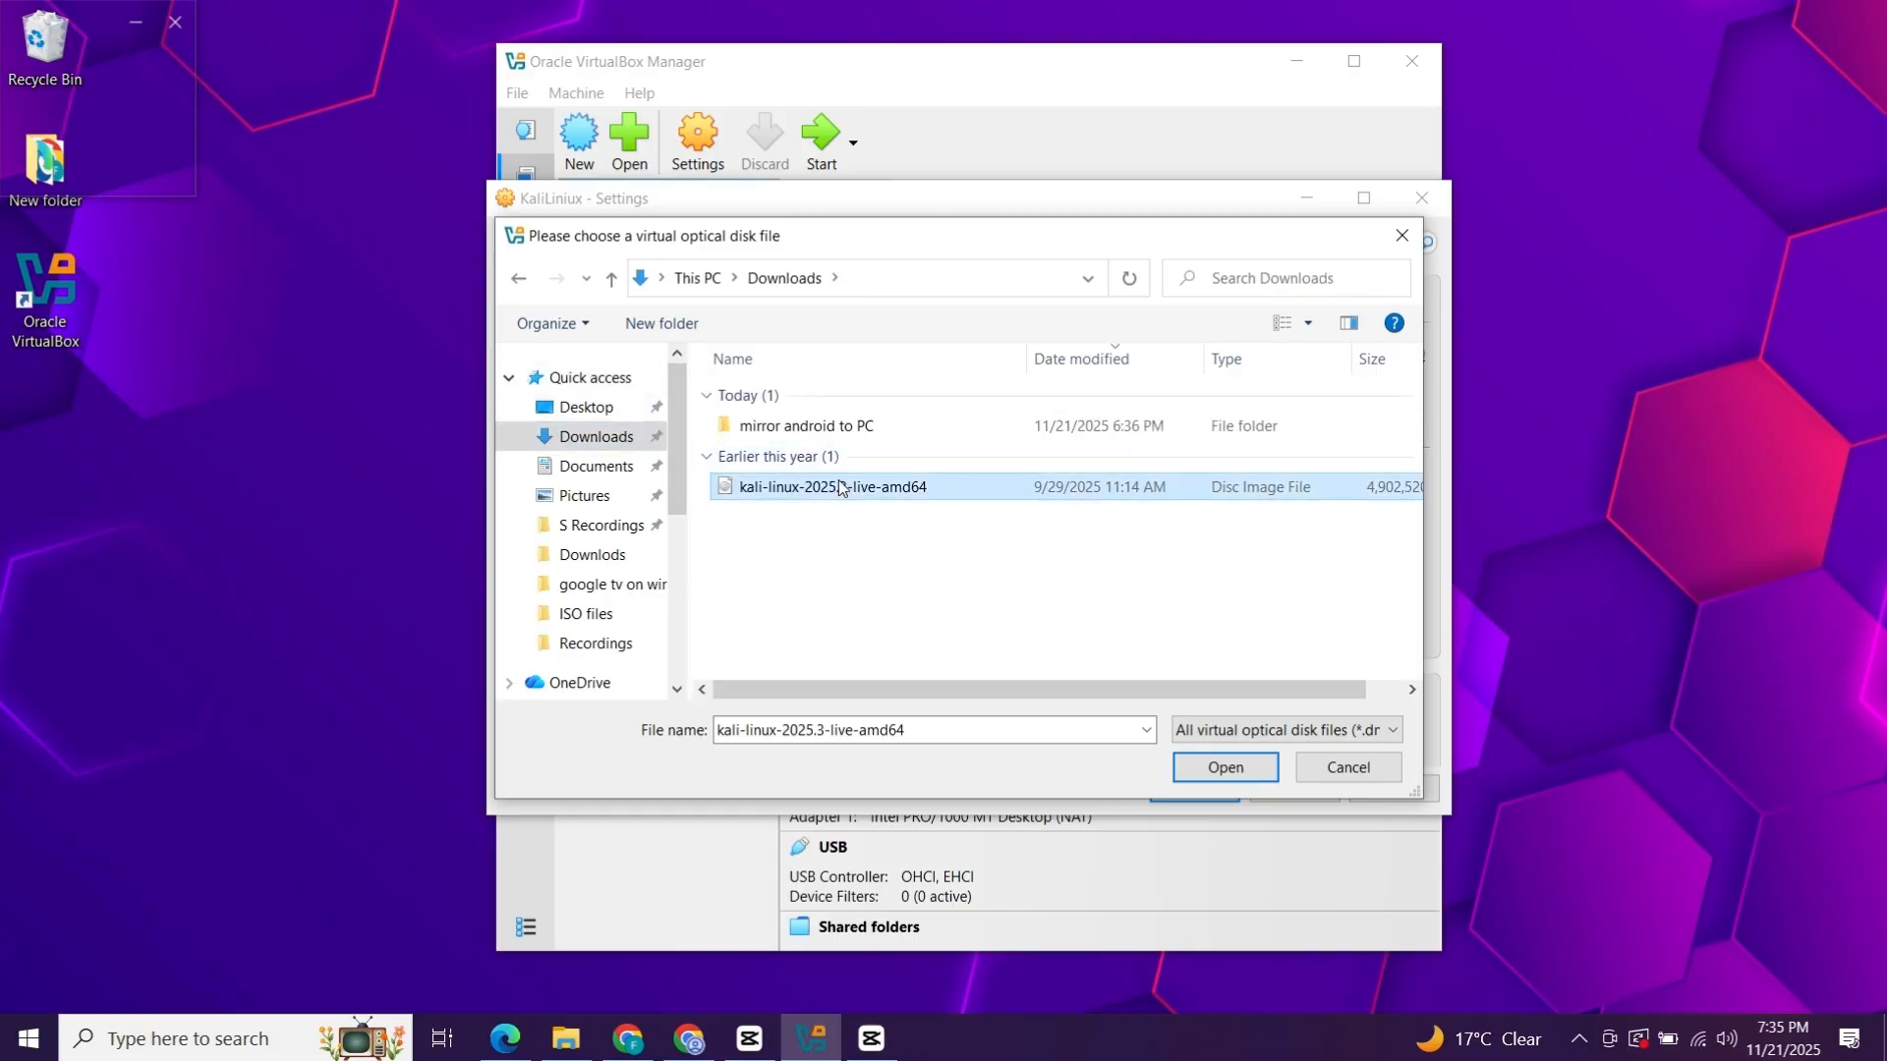
pyautogui.click(1226, 774)
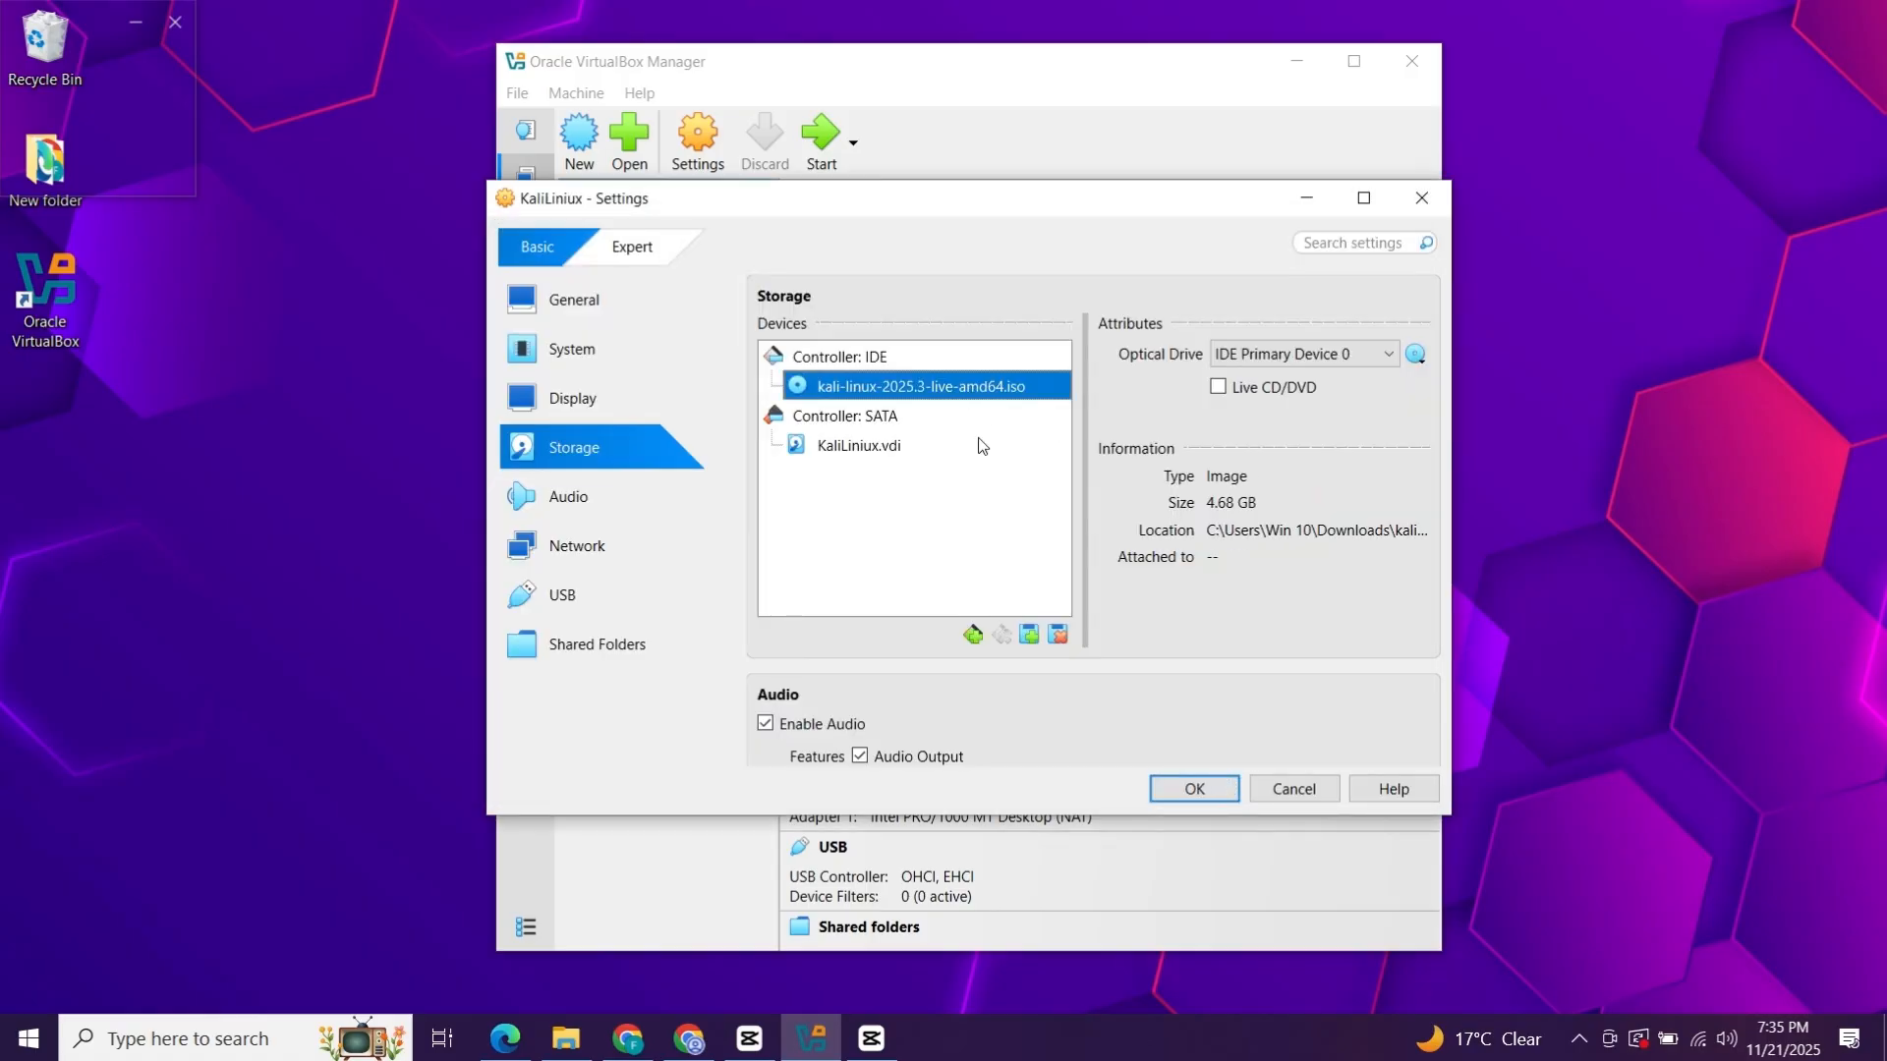
# Switch the VM's network attachment to Bridged Adapter.
pyautogui.click(590, 550)
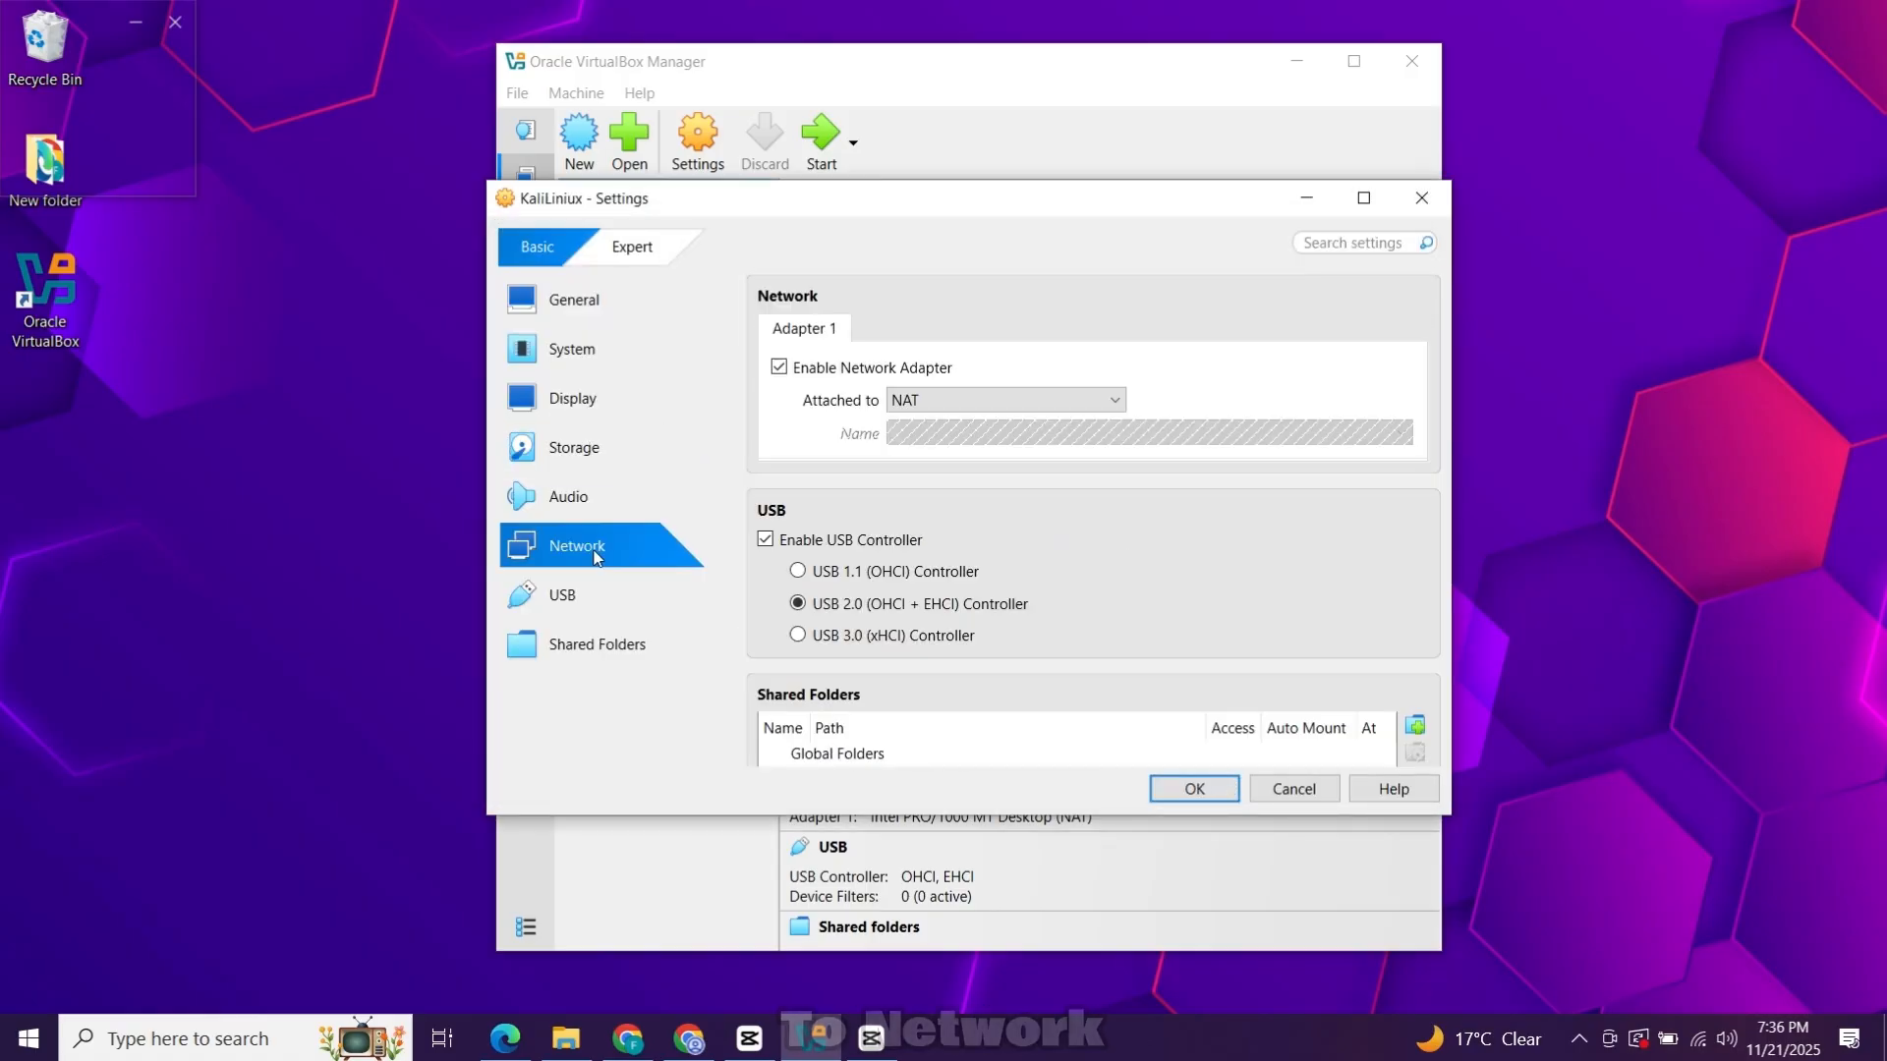
pyautogui.click(963, 399)
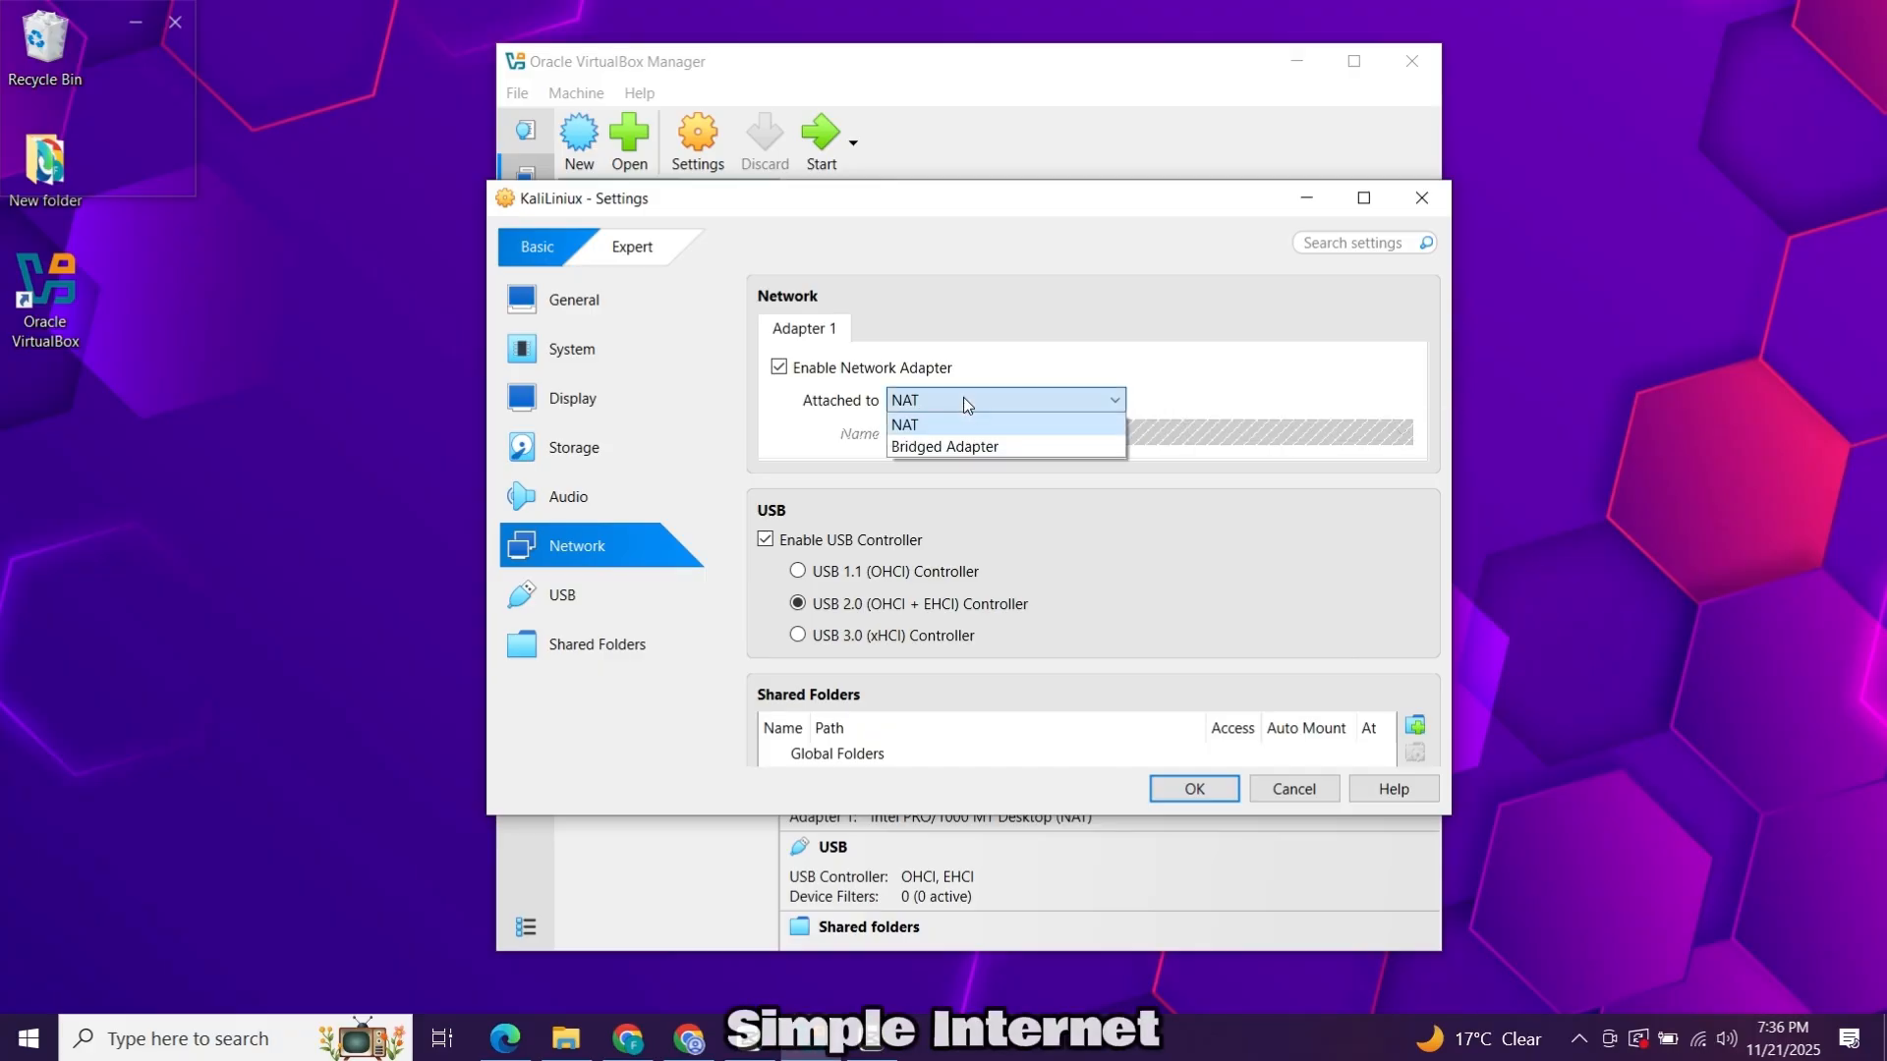
pyautogui.click(983, 446)
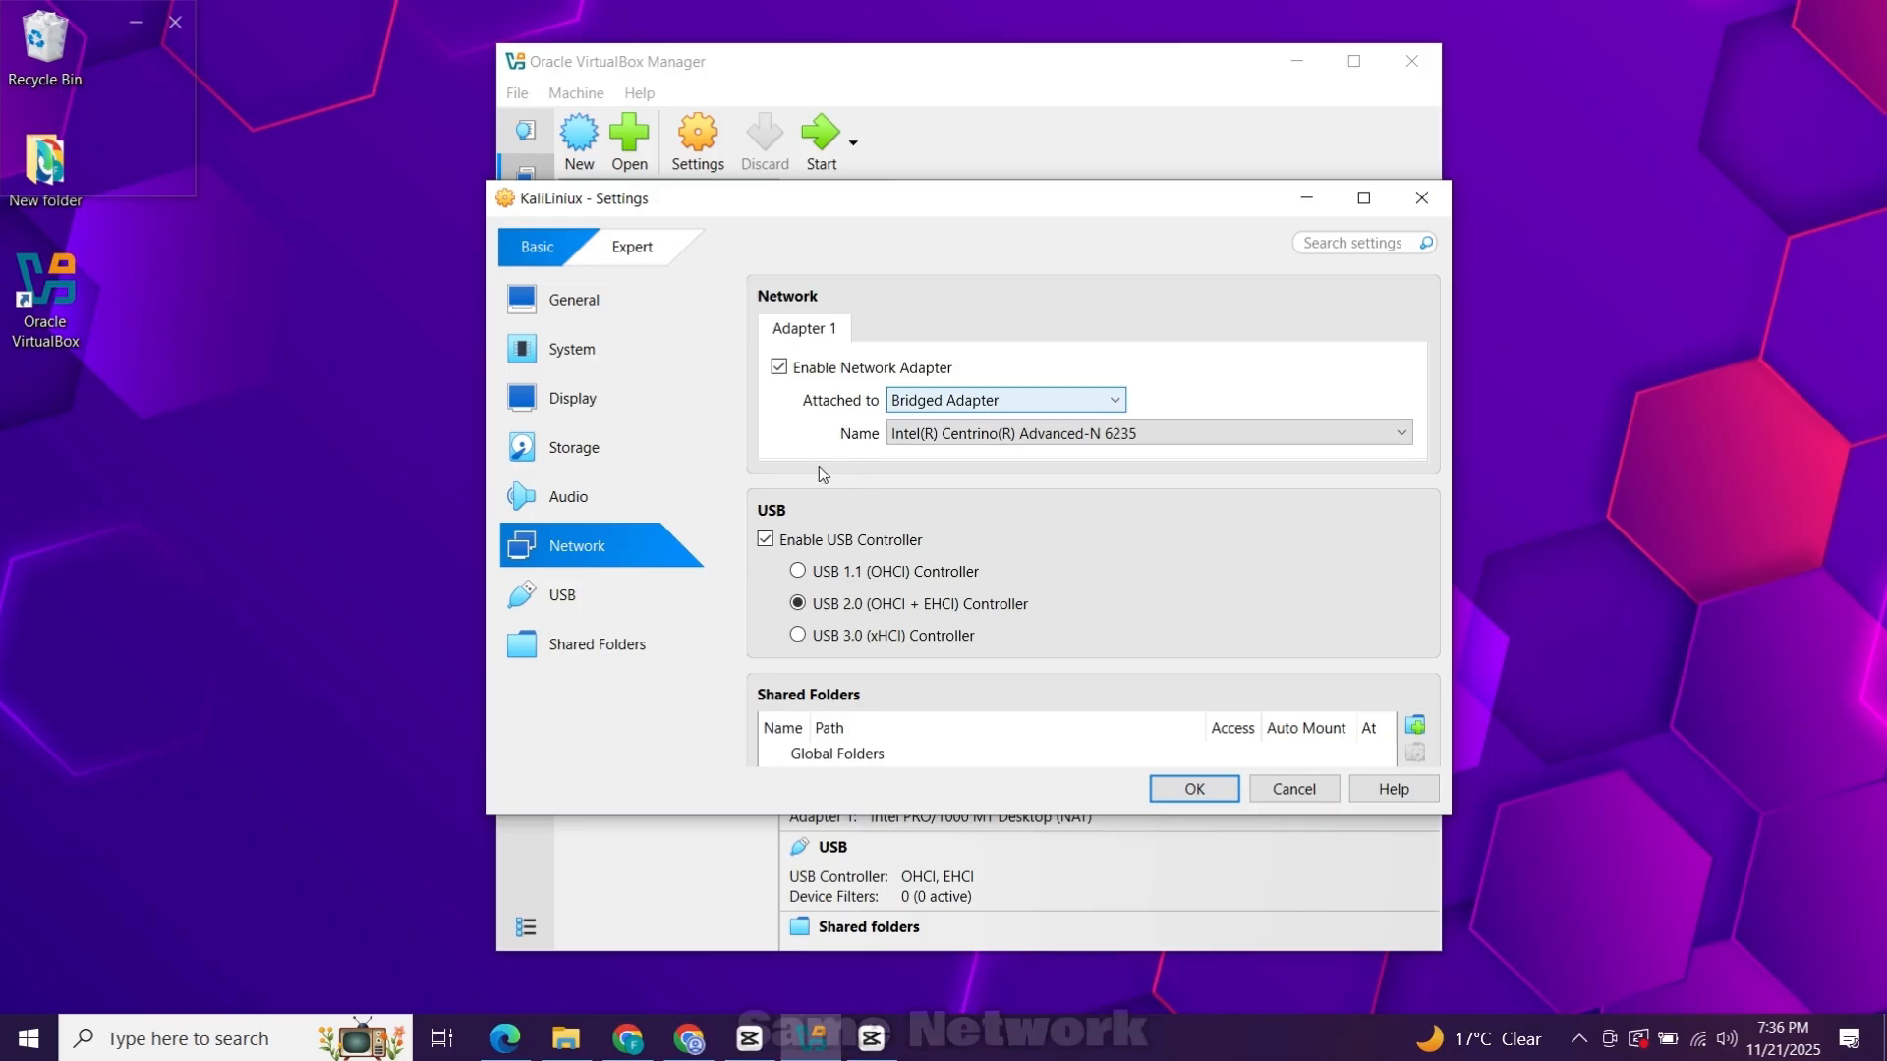
# Save the settings, start KaliLiniux, and minimize the VirtualBox Manager.
pyautogui.click(1195, 788)
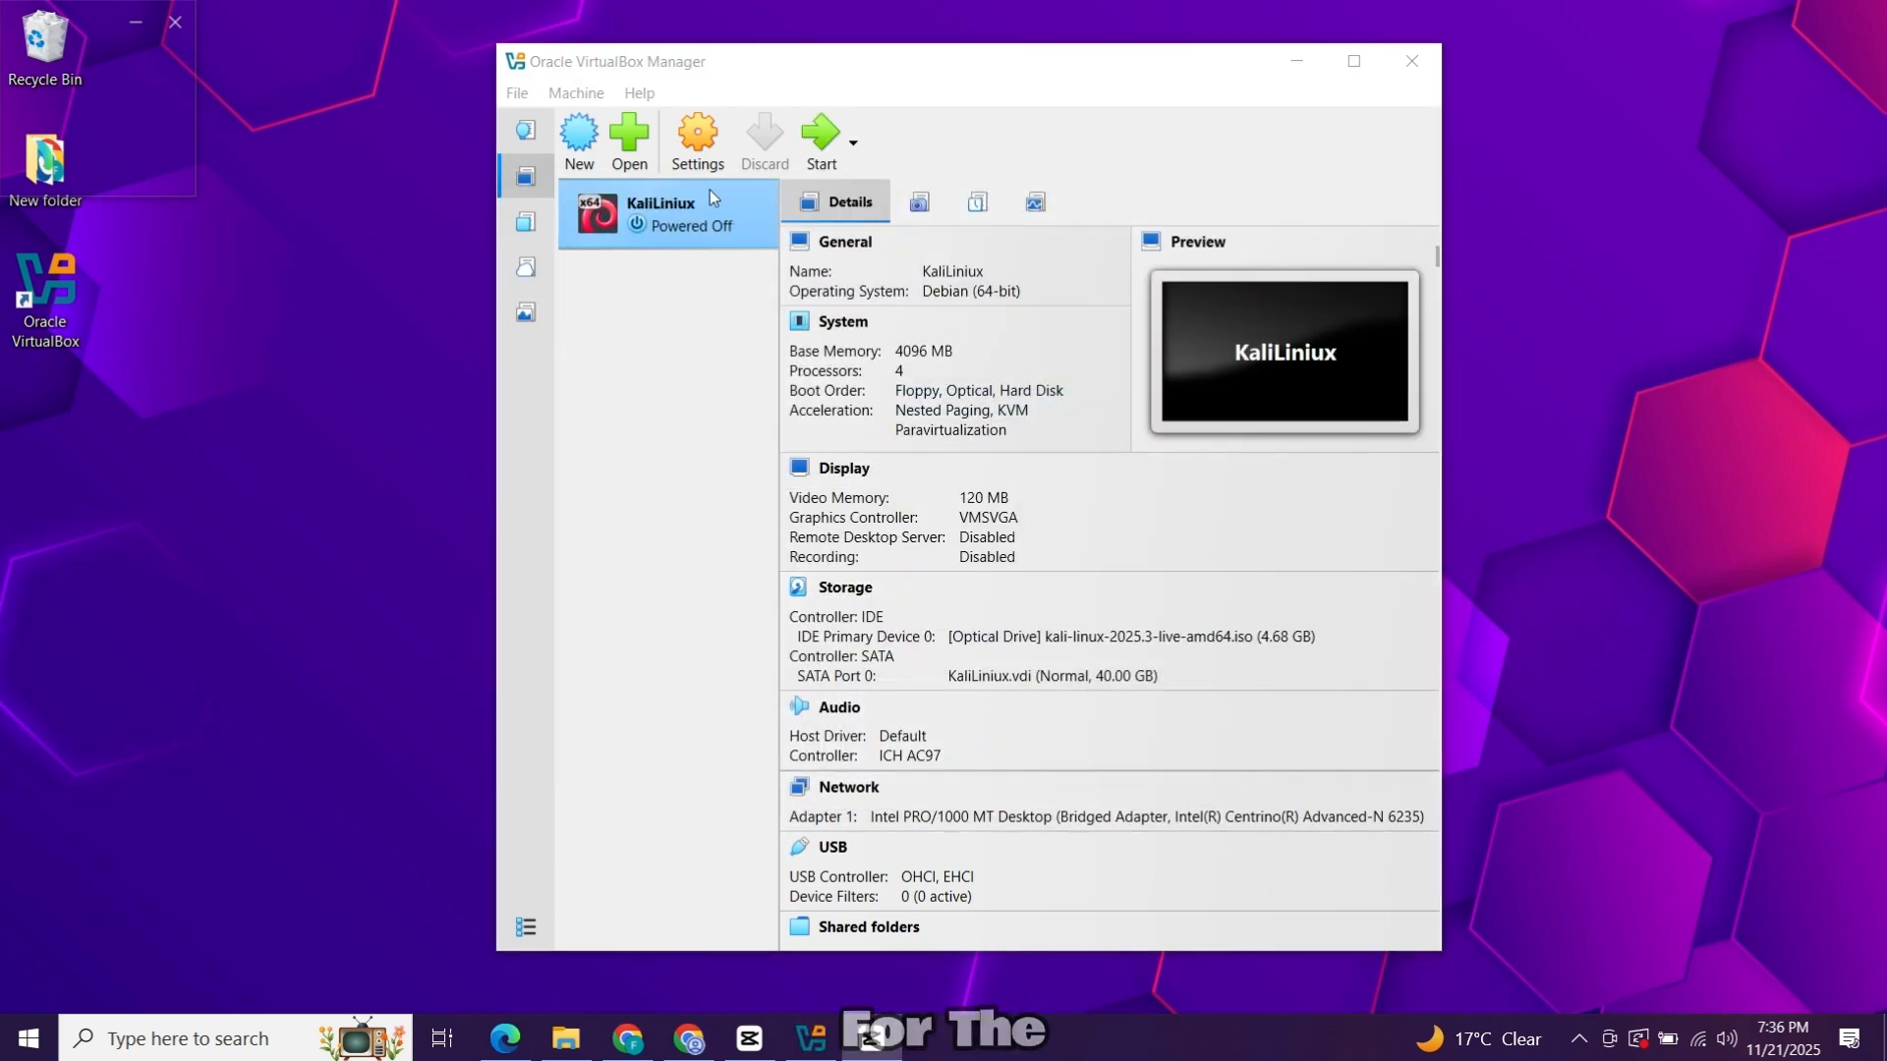
pyautogui.click(824, 145)
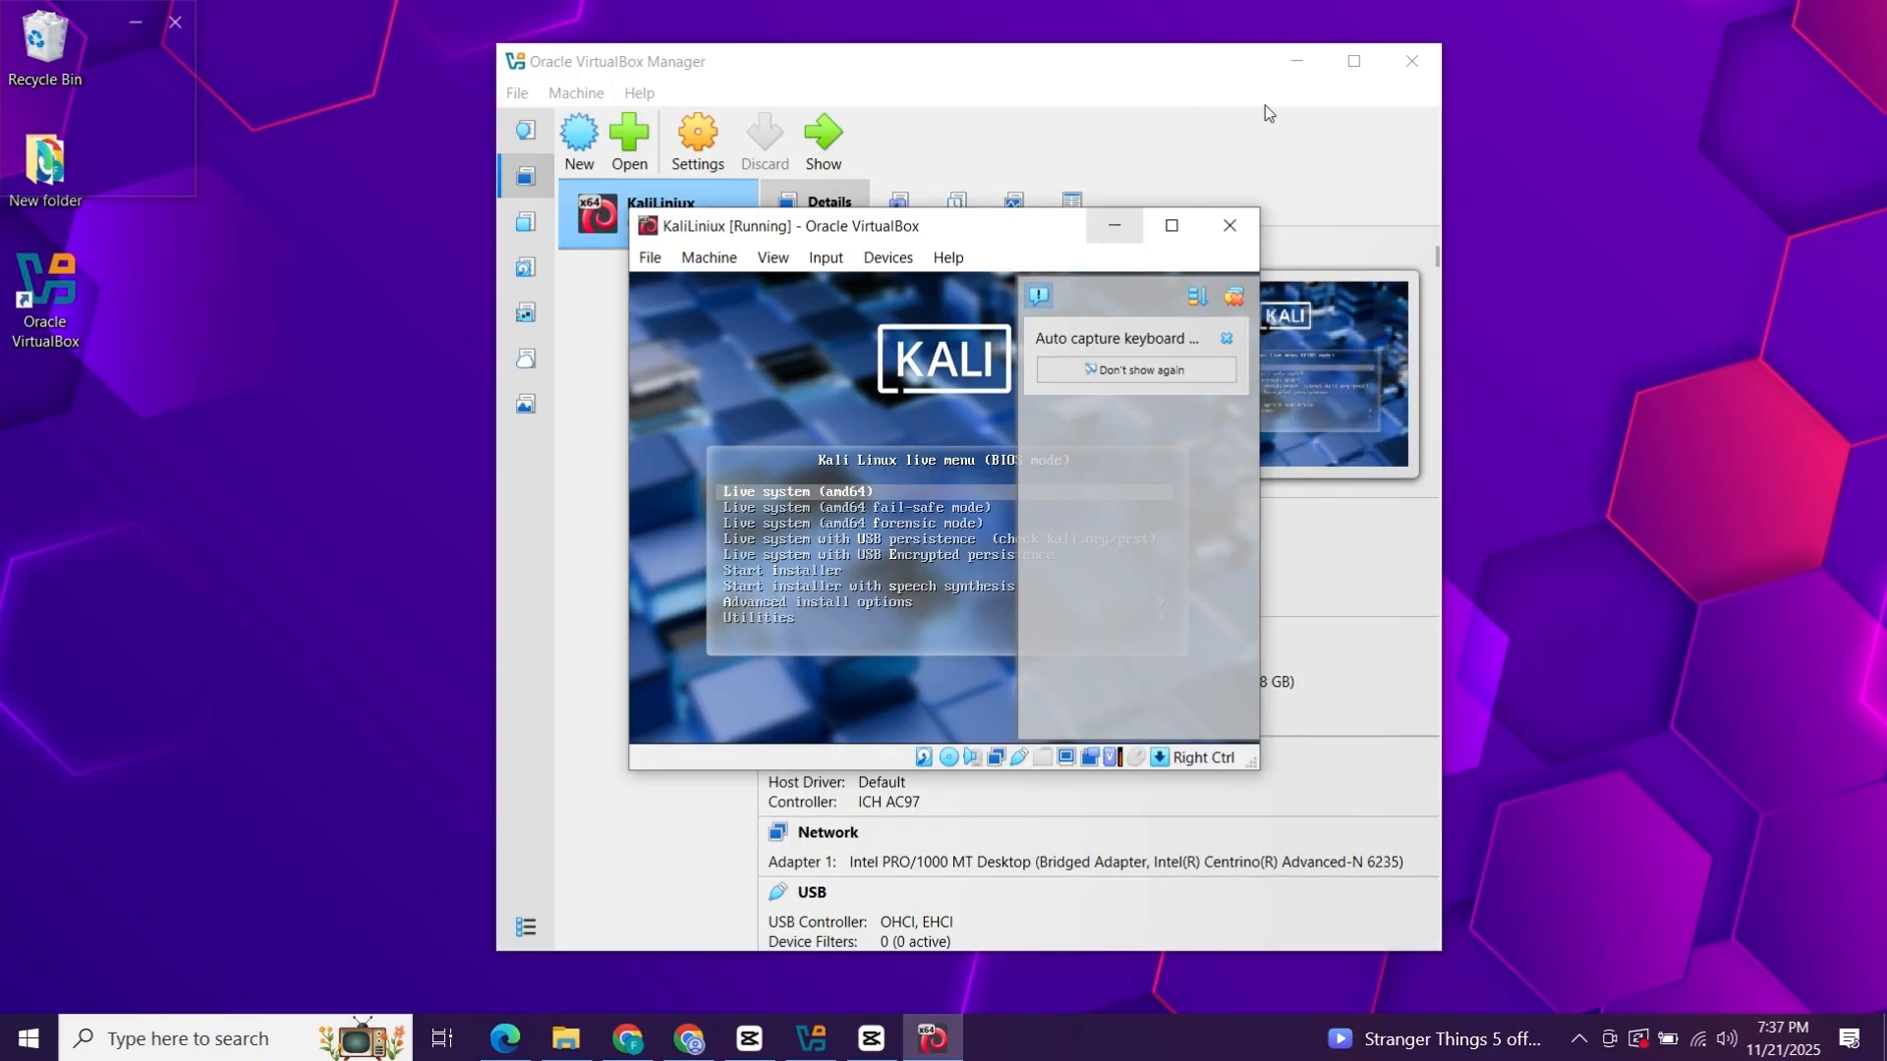
pyautogui.click(1297, 62)
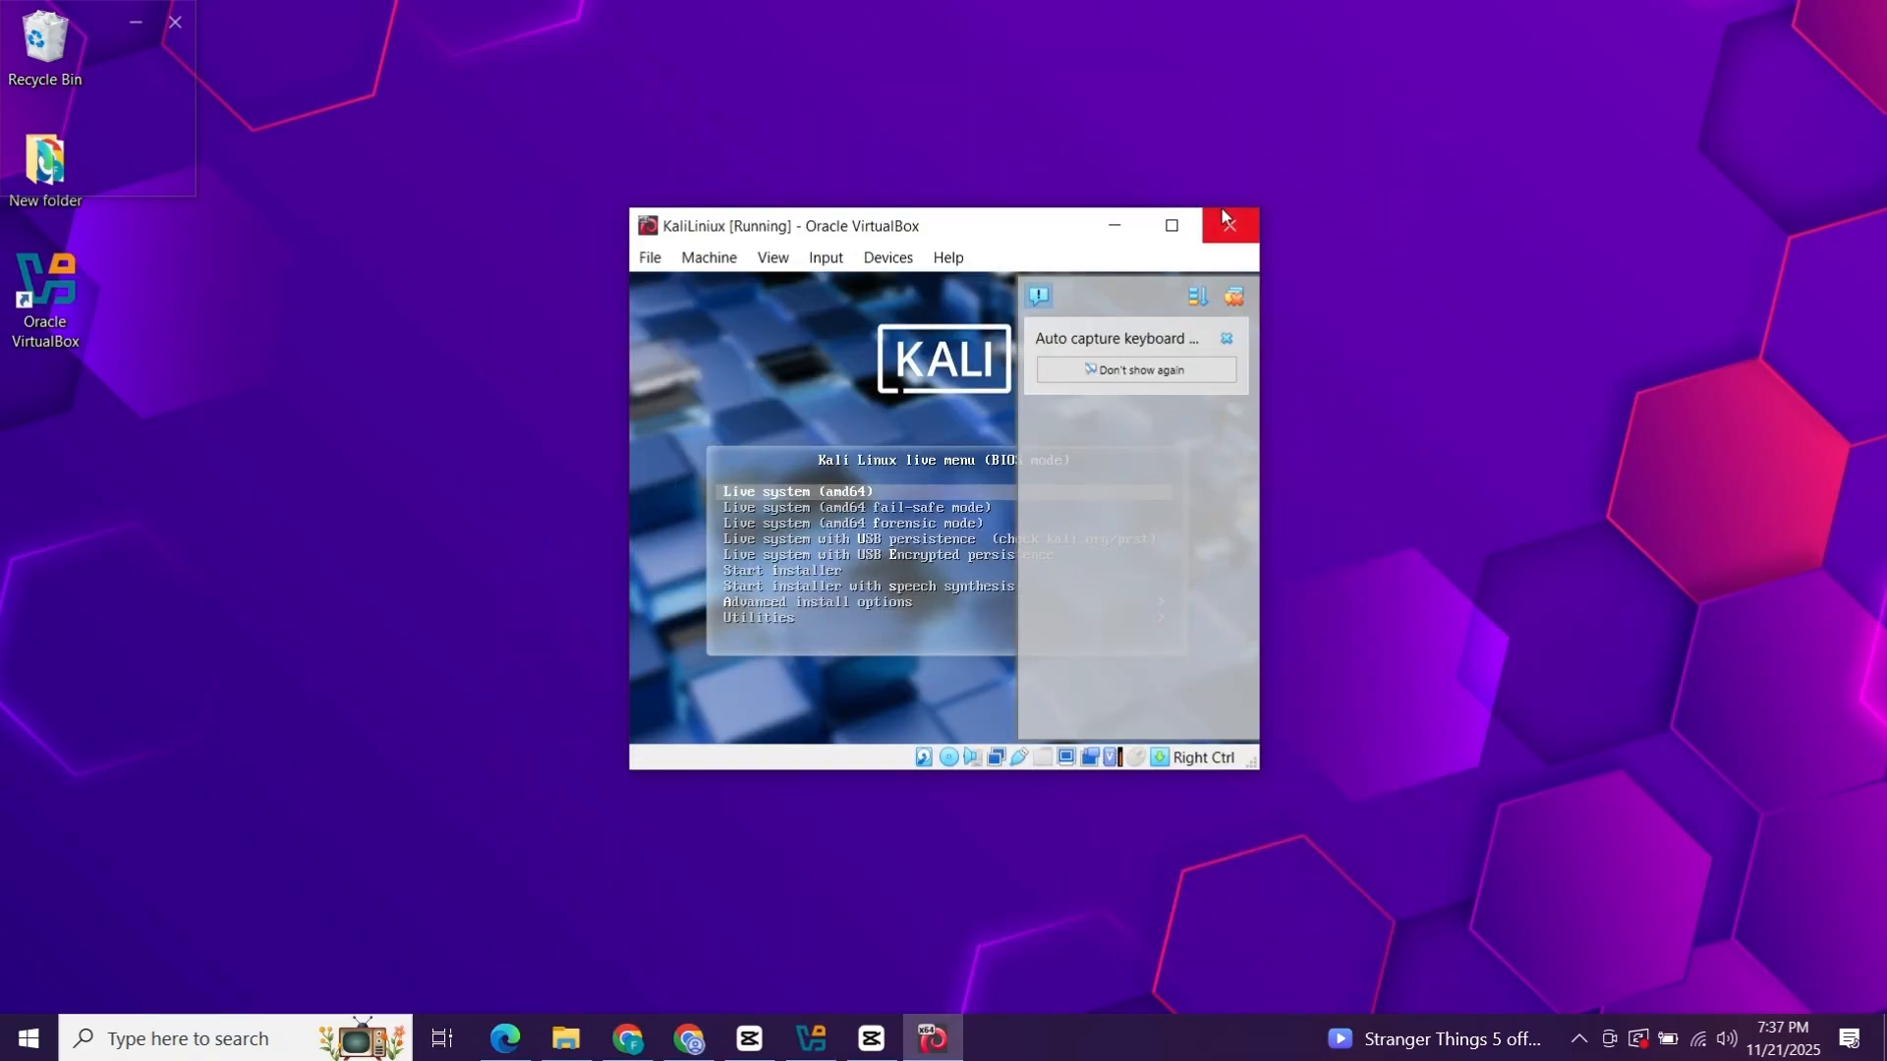
# Enlarge the VM window and dismiss the mouse-capture notice without capturing.
pyautogui.moveTo(1259, 207); pyautogui.dragTo(1790, 18)
pyautogui.moveTo(1459, 39); pyautogui.dragTo(1285, 126)
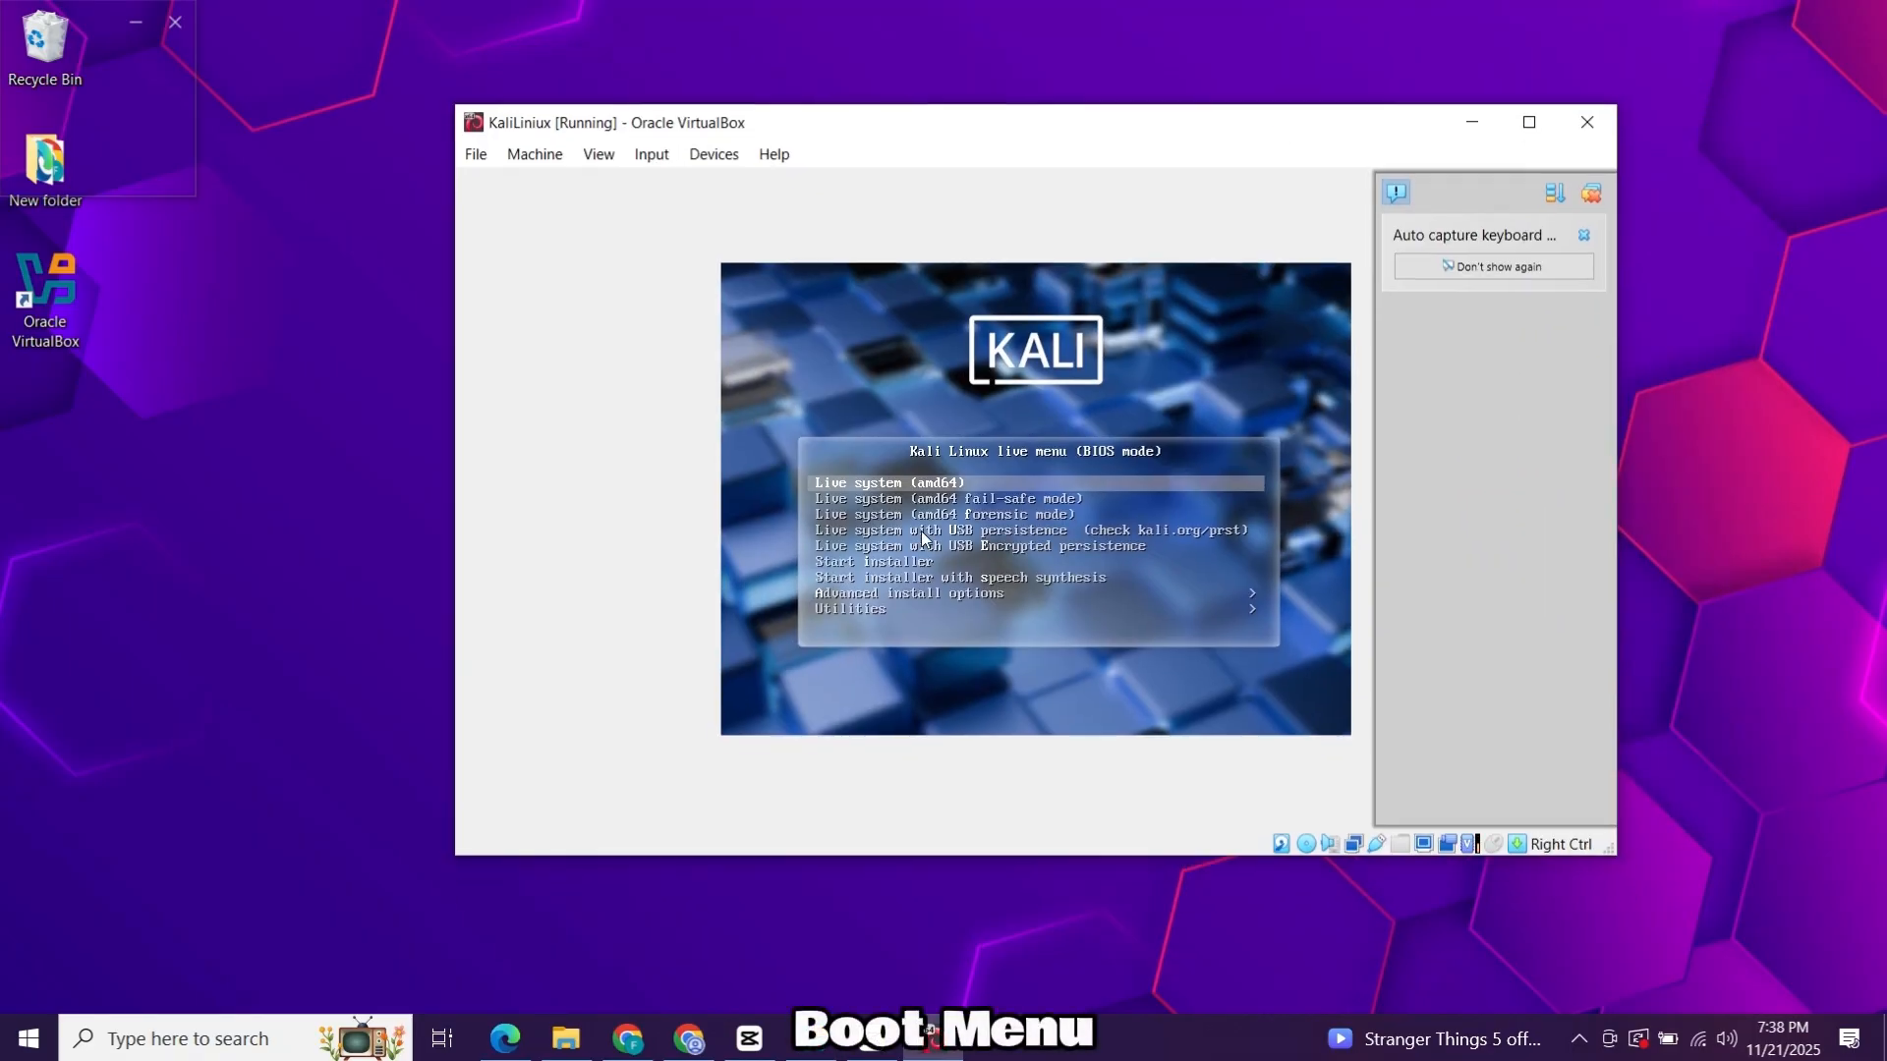
pyautogui.click(1173, 598)
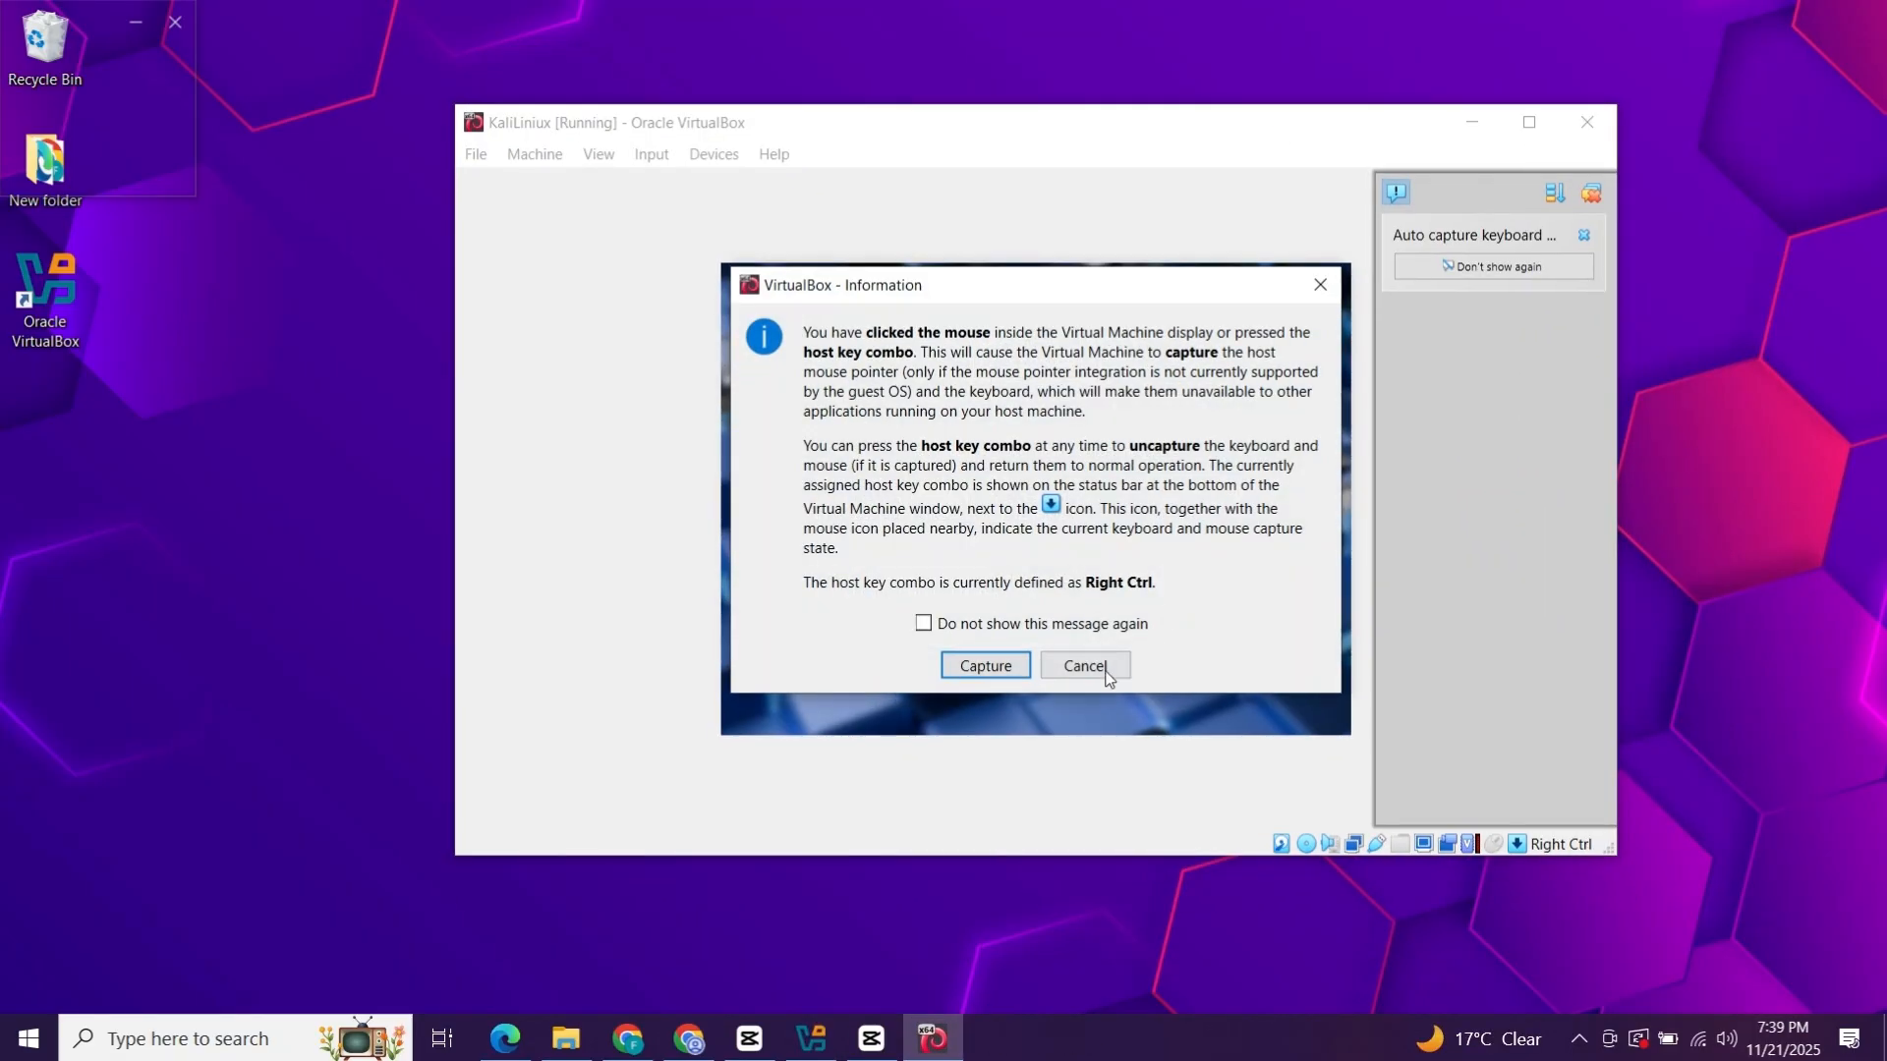
pyautogui.click(1105, 668)
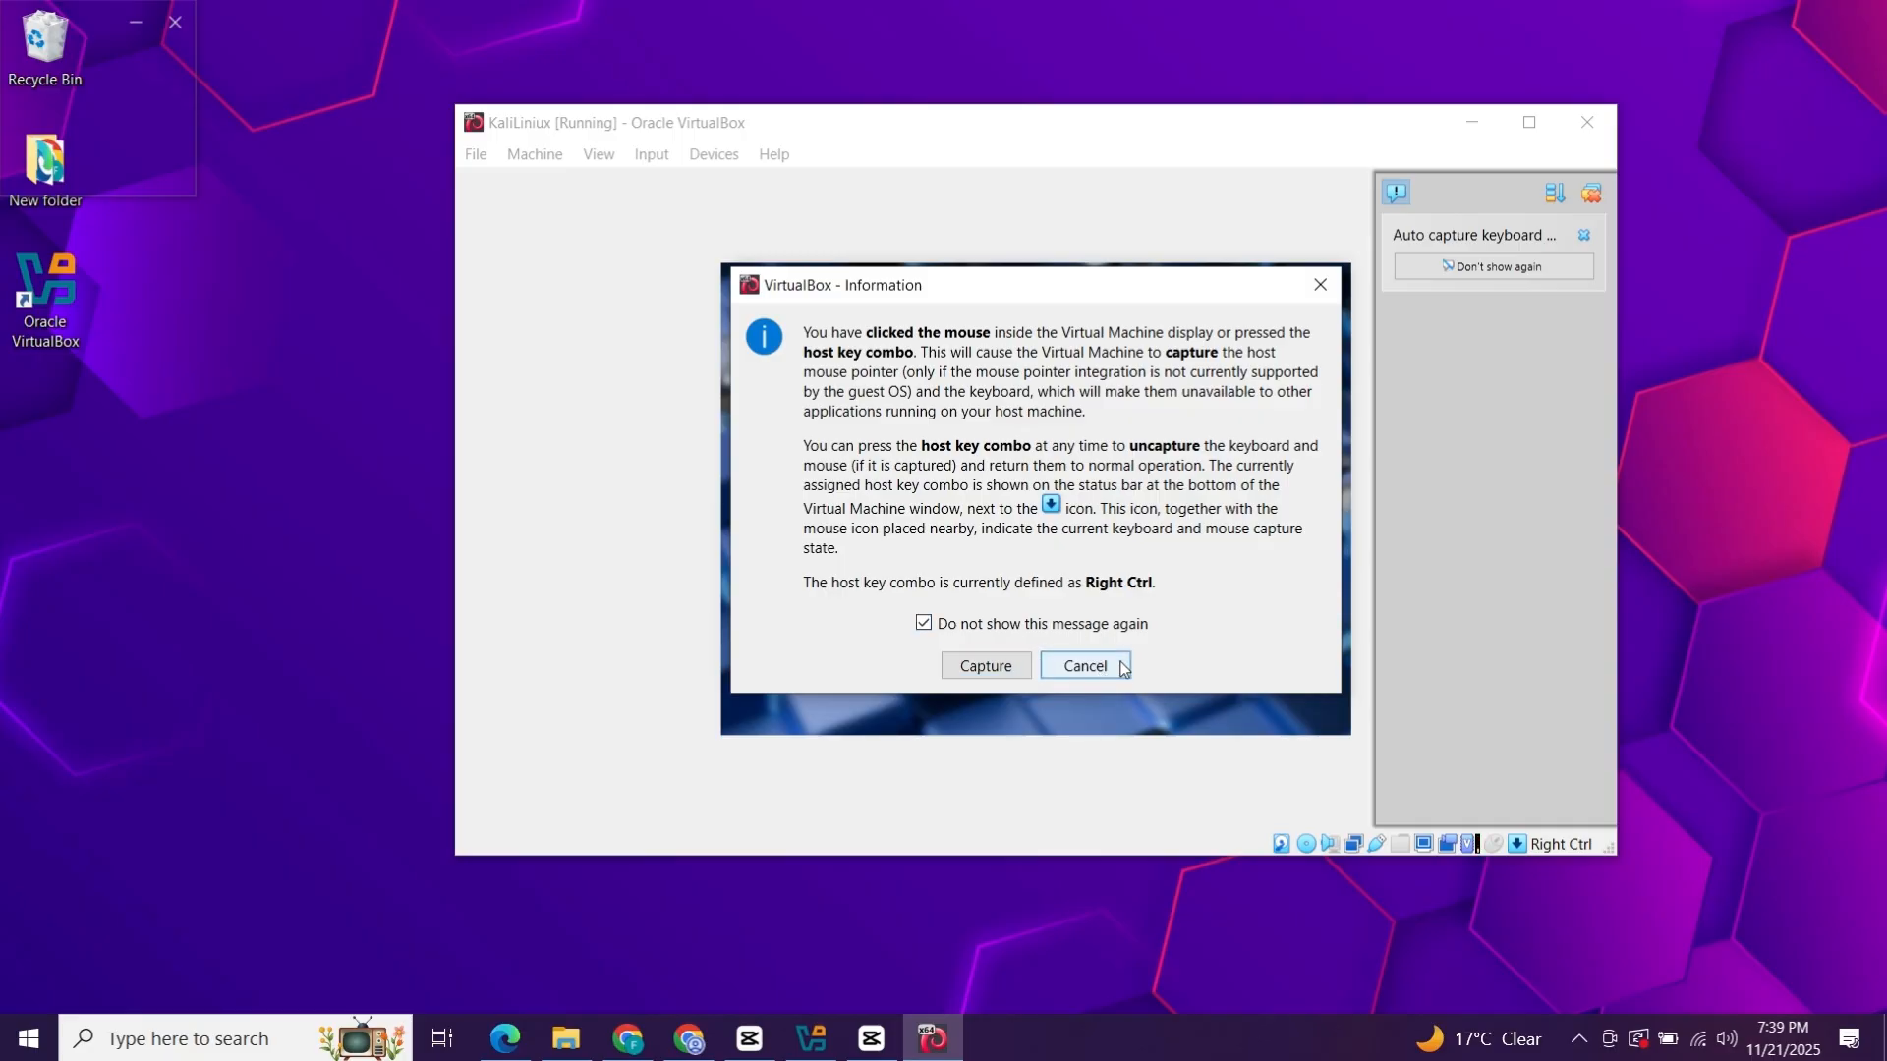
# Choose Advanced install options > Graphical installer > Install from the Kali boot menu.
pyautogui.press('Down')
pyautogui.press('Down')
pyautogui.press('Down')
pyautogui.press('Down')
pyautogui.press('Down')
pyautogui.press('Down')
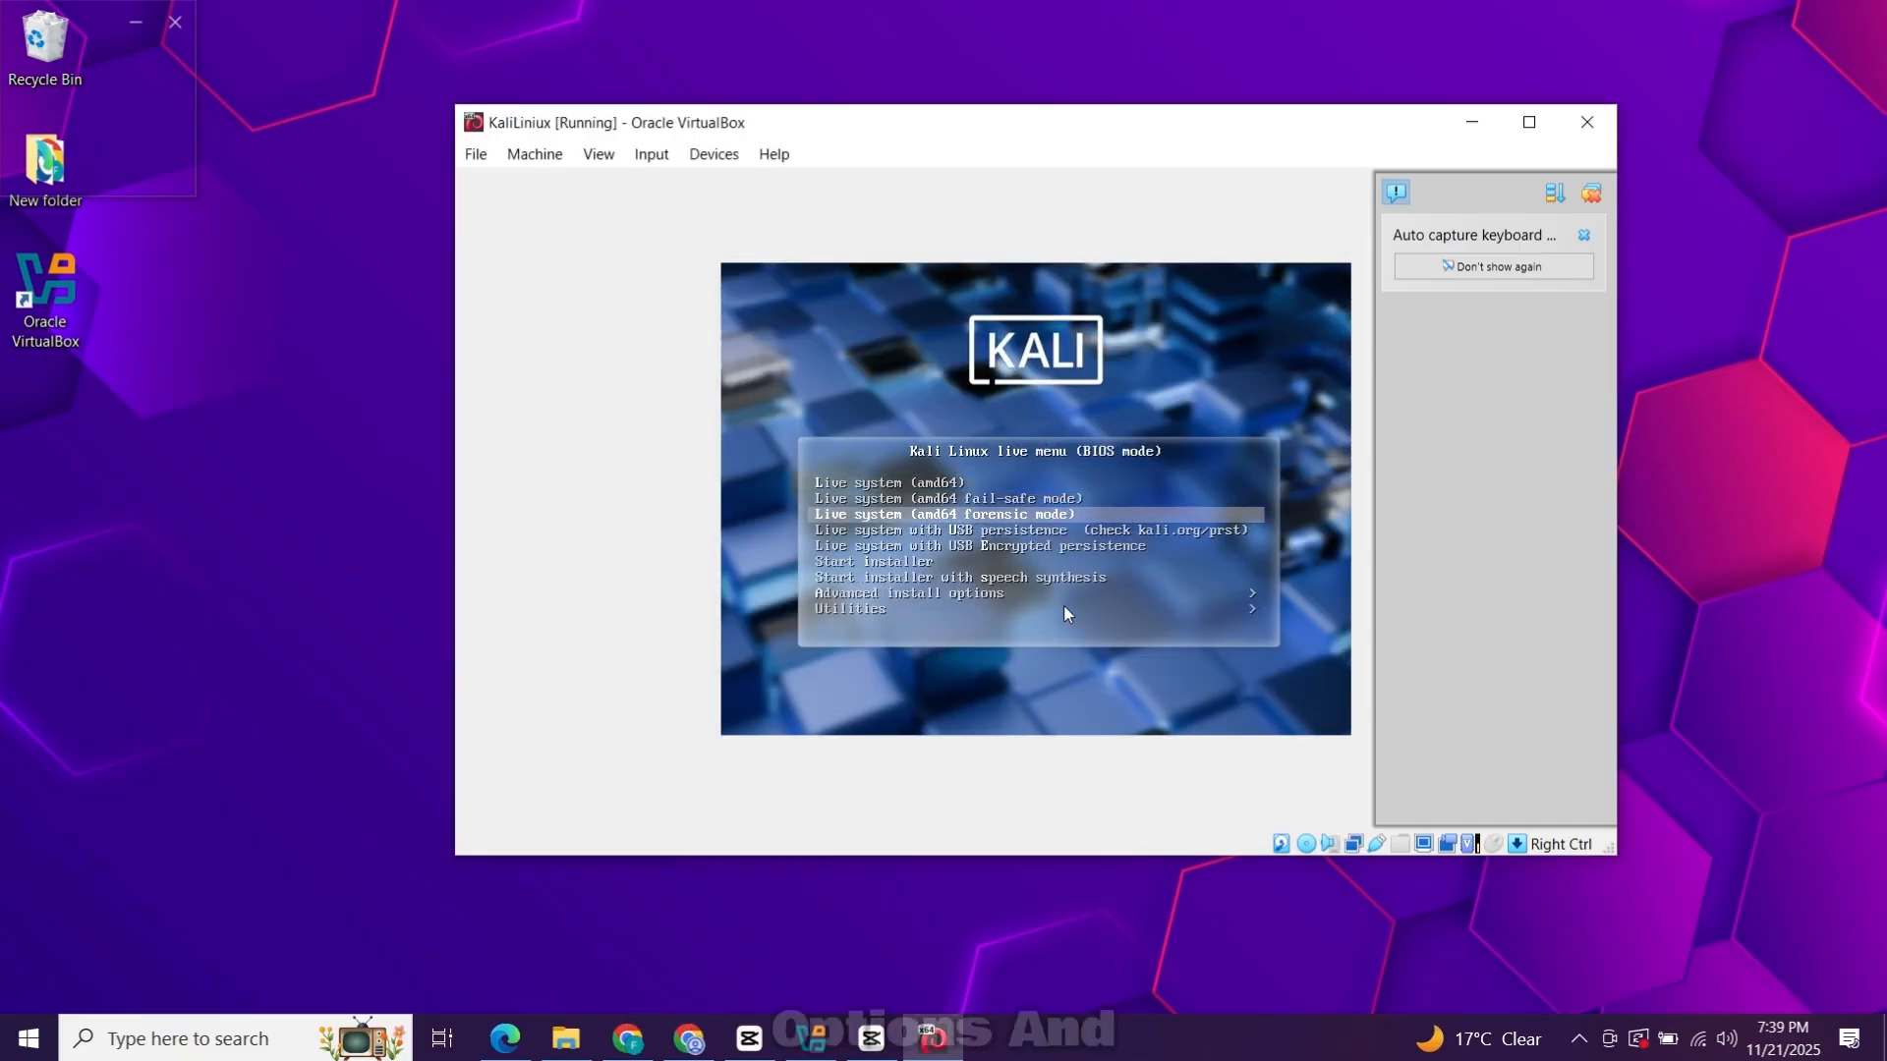
pyautogui.press('Down')
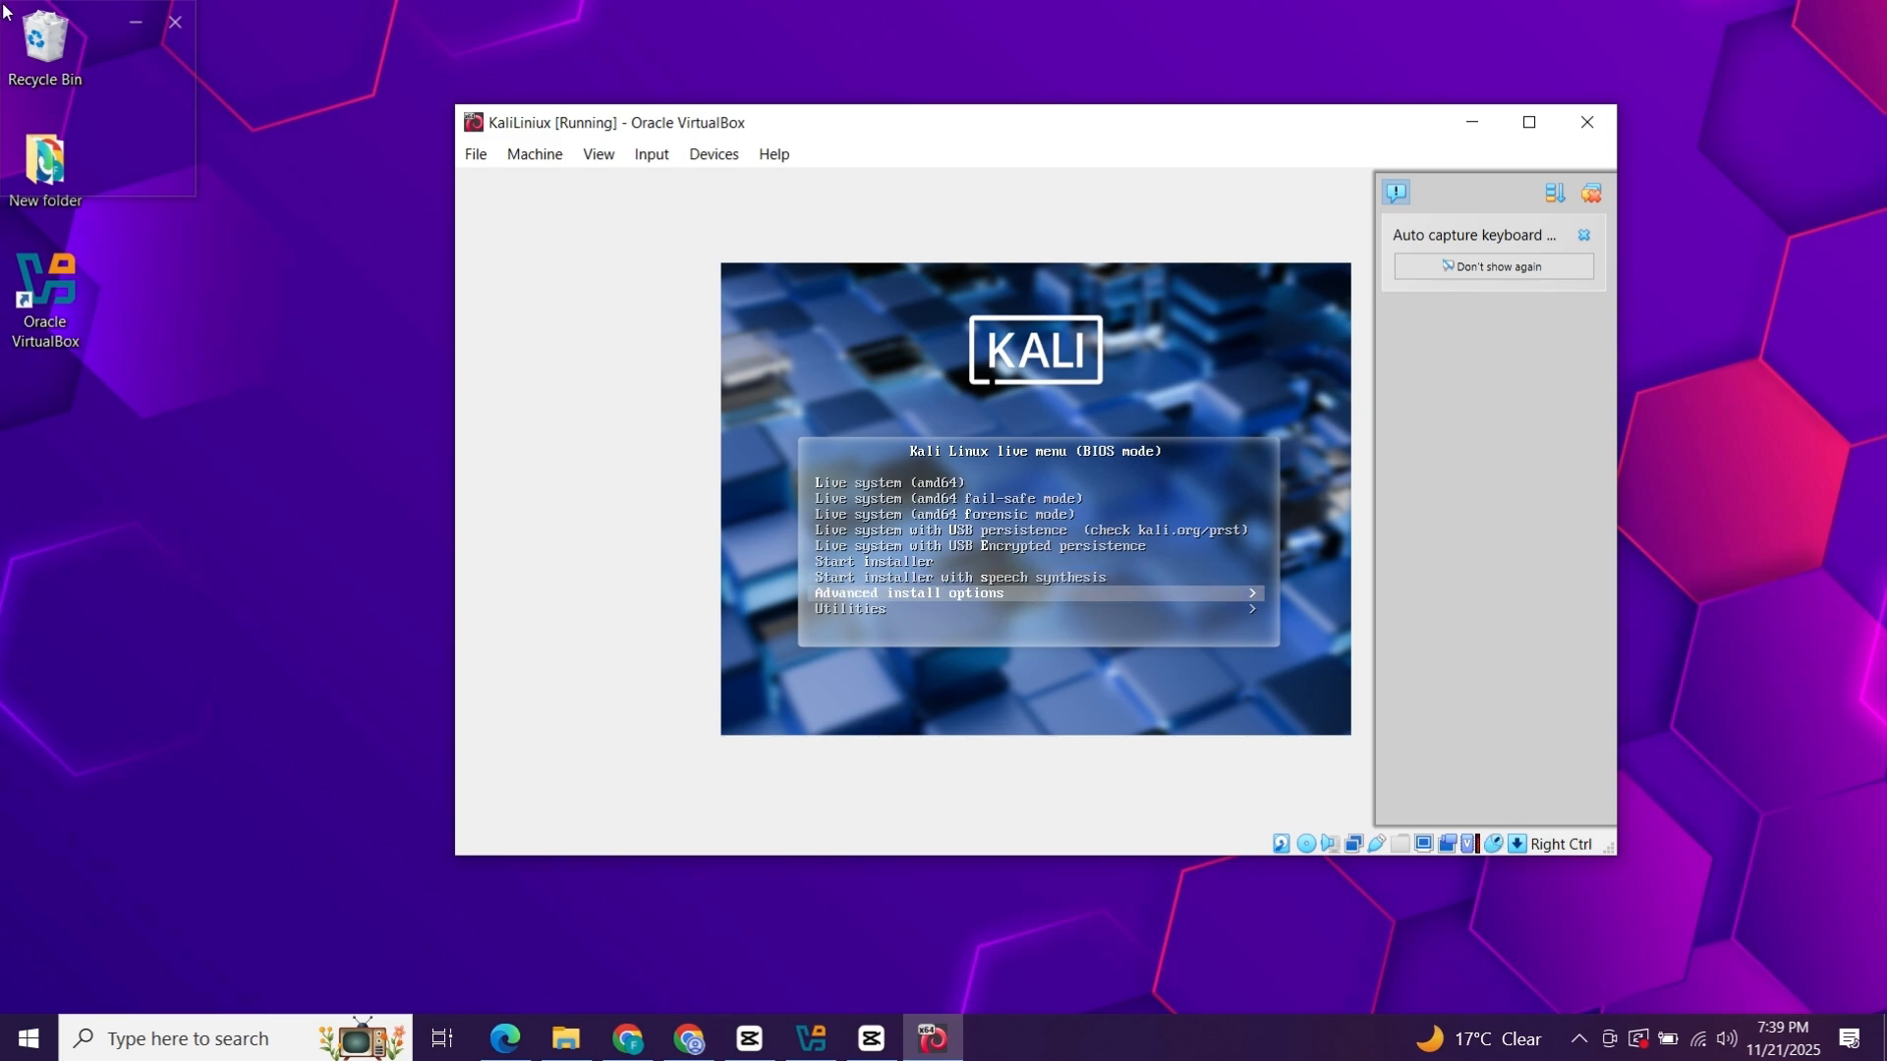
pyautogui.press('Return')
pyautogui.press('Down')
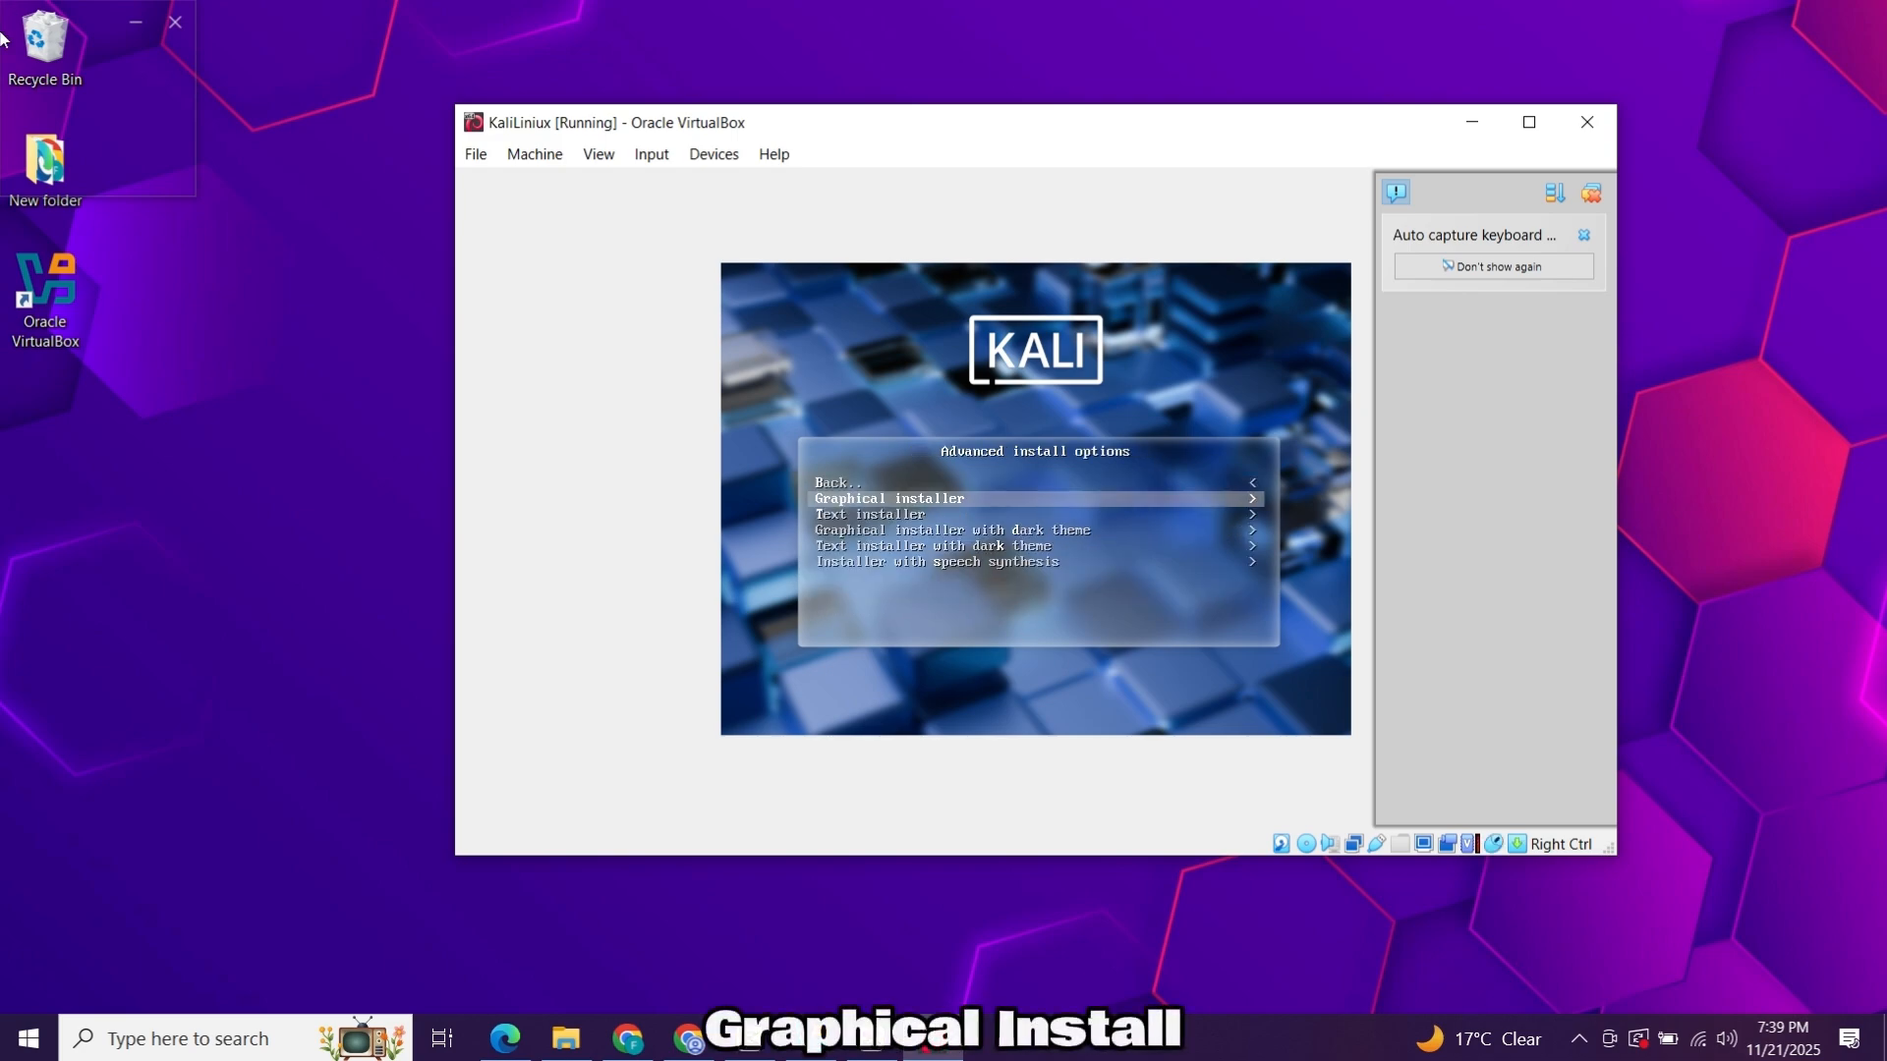
pyautogui.press('Return')
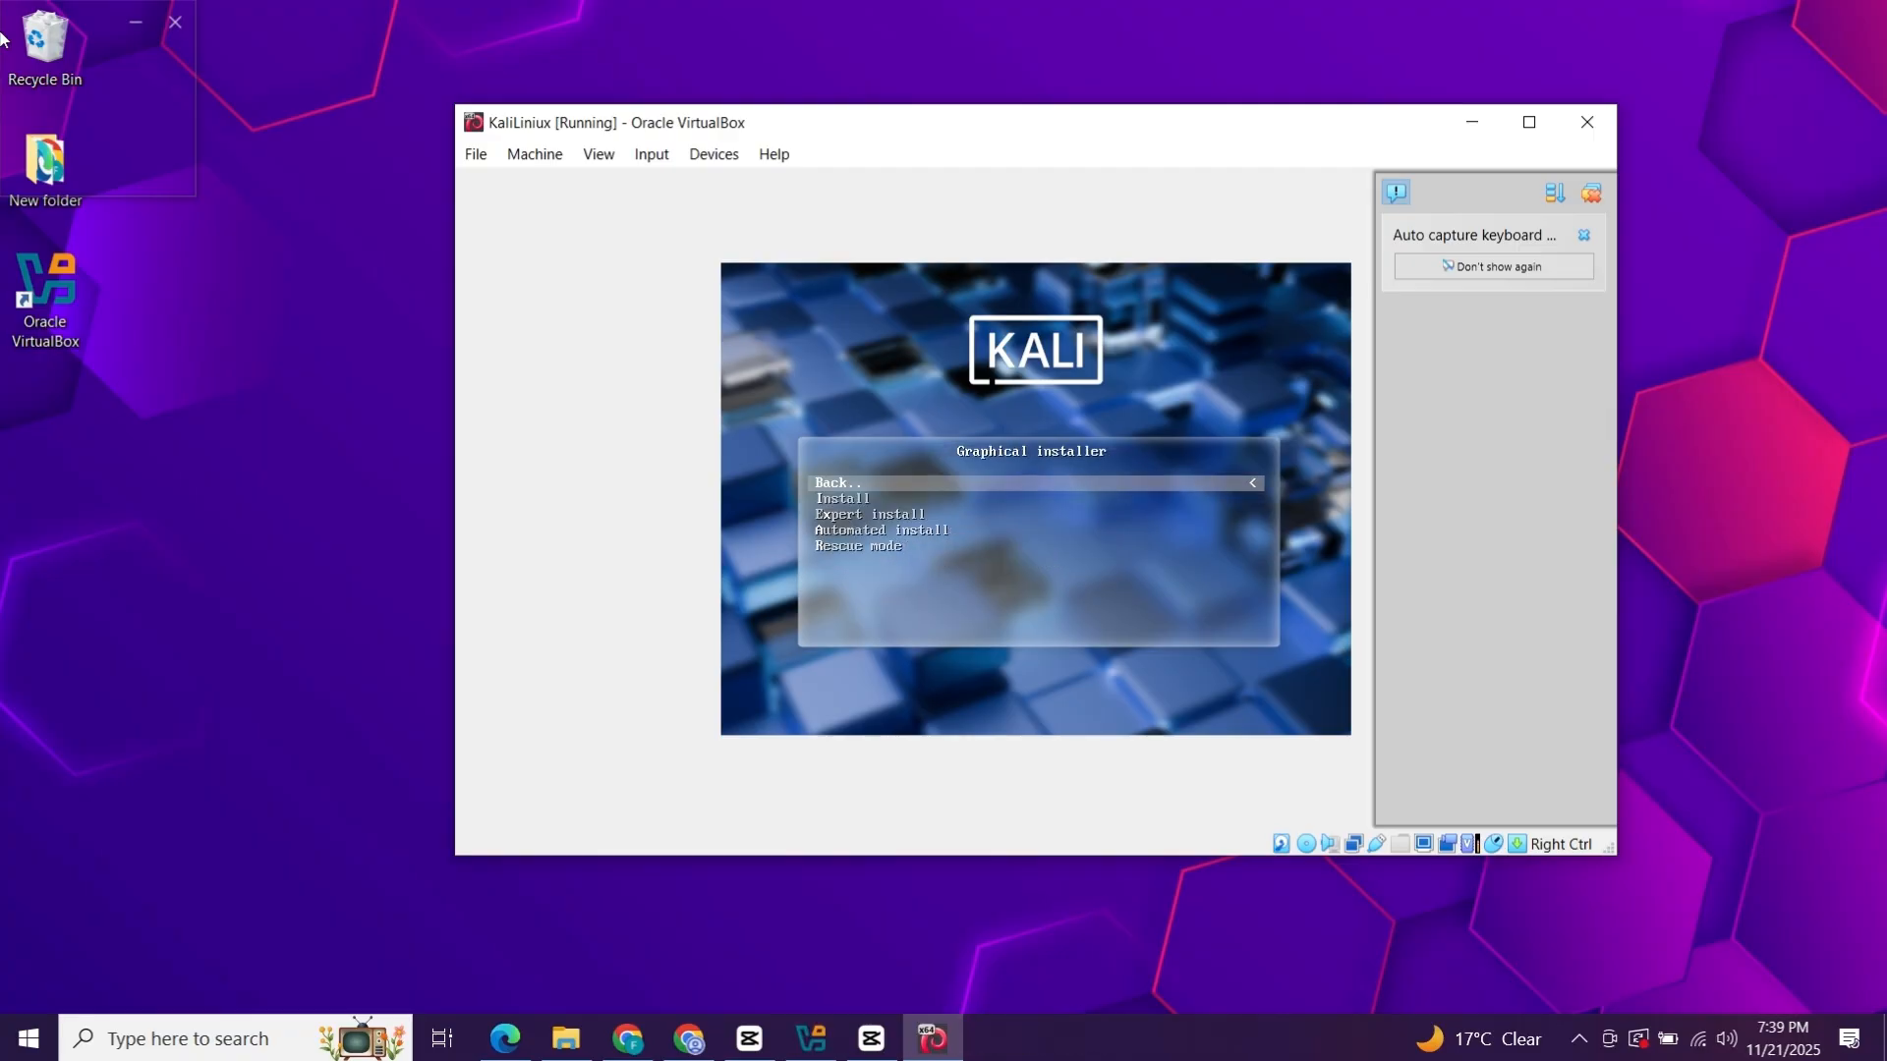
pyautogui.press('Down')
pyautogui.press('Down')
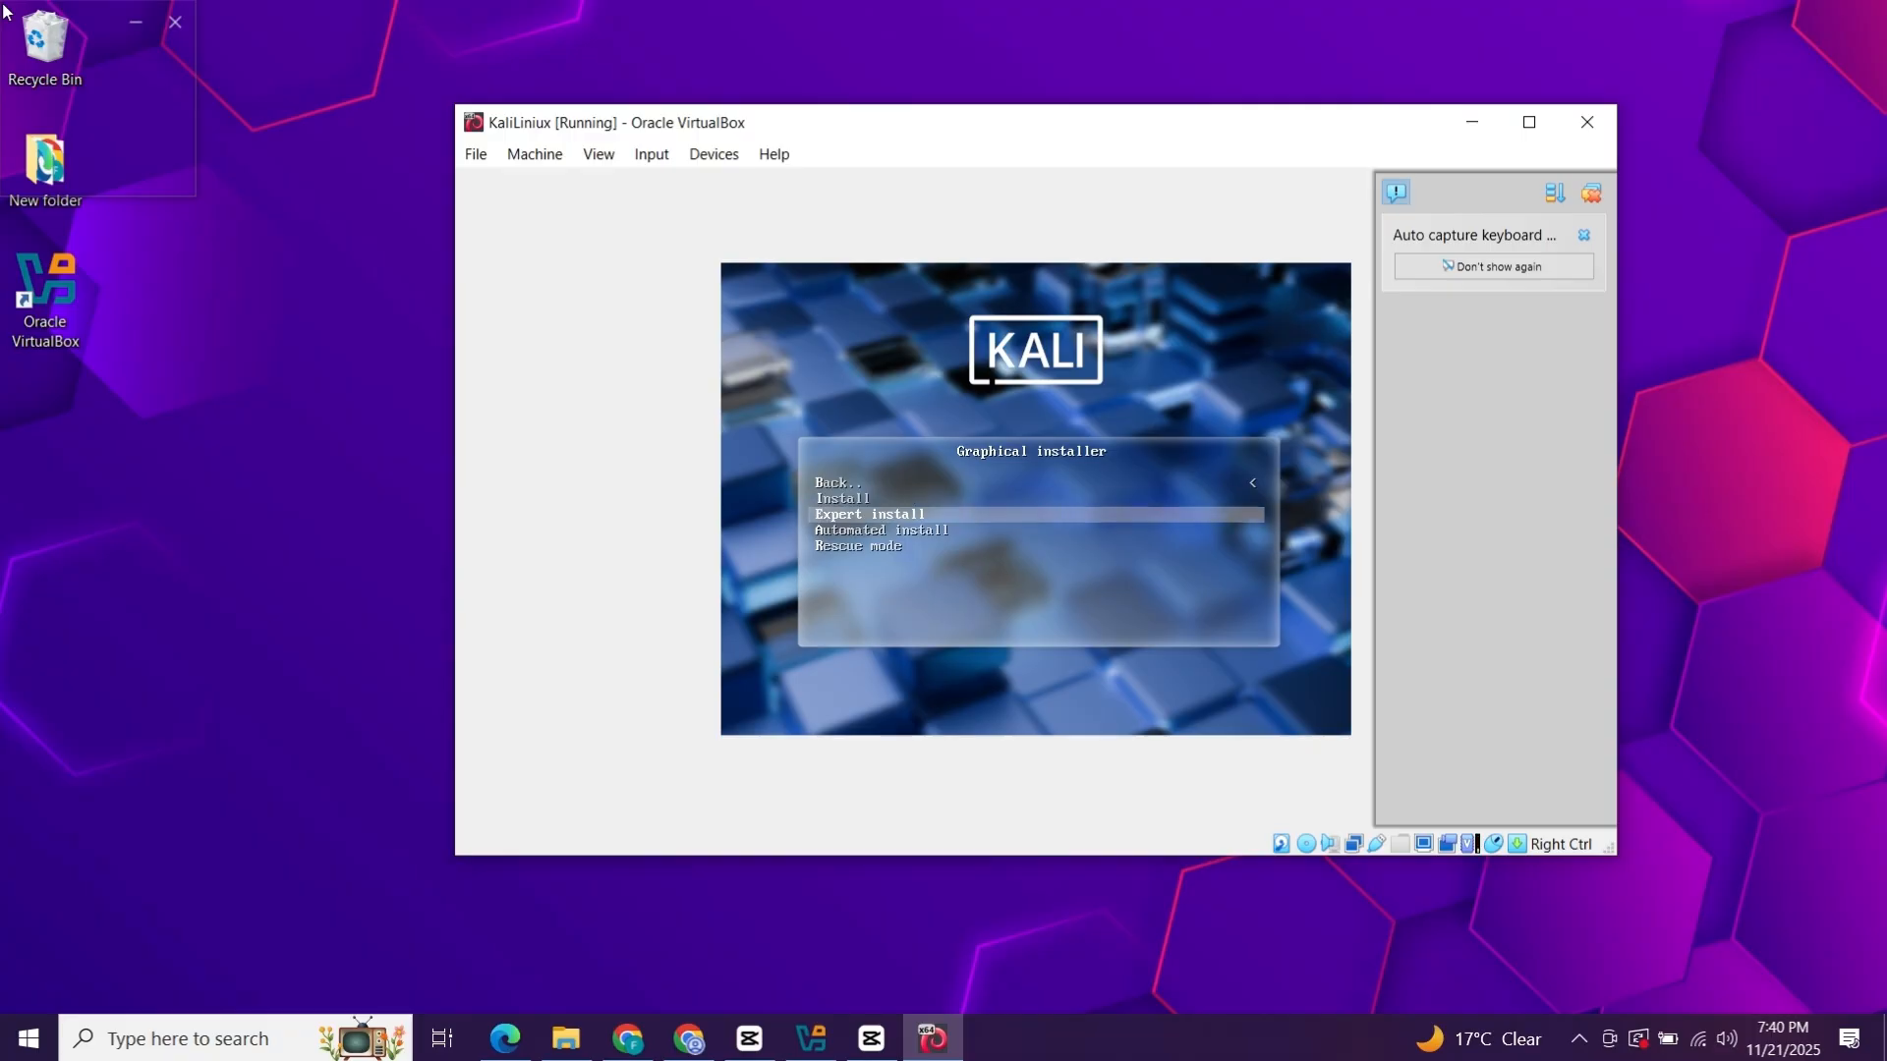
pyautogui.press('Down')
pyautogui.press('Up')
pyautogui.press('Up')
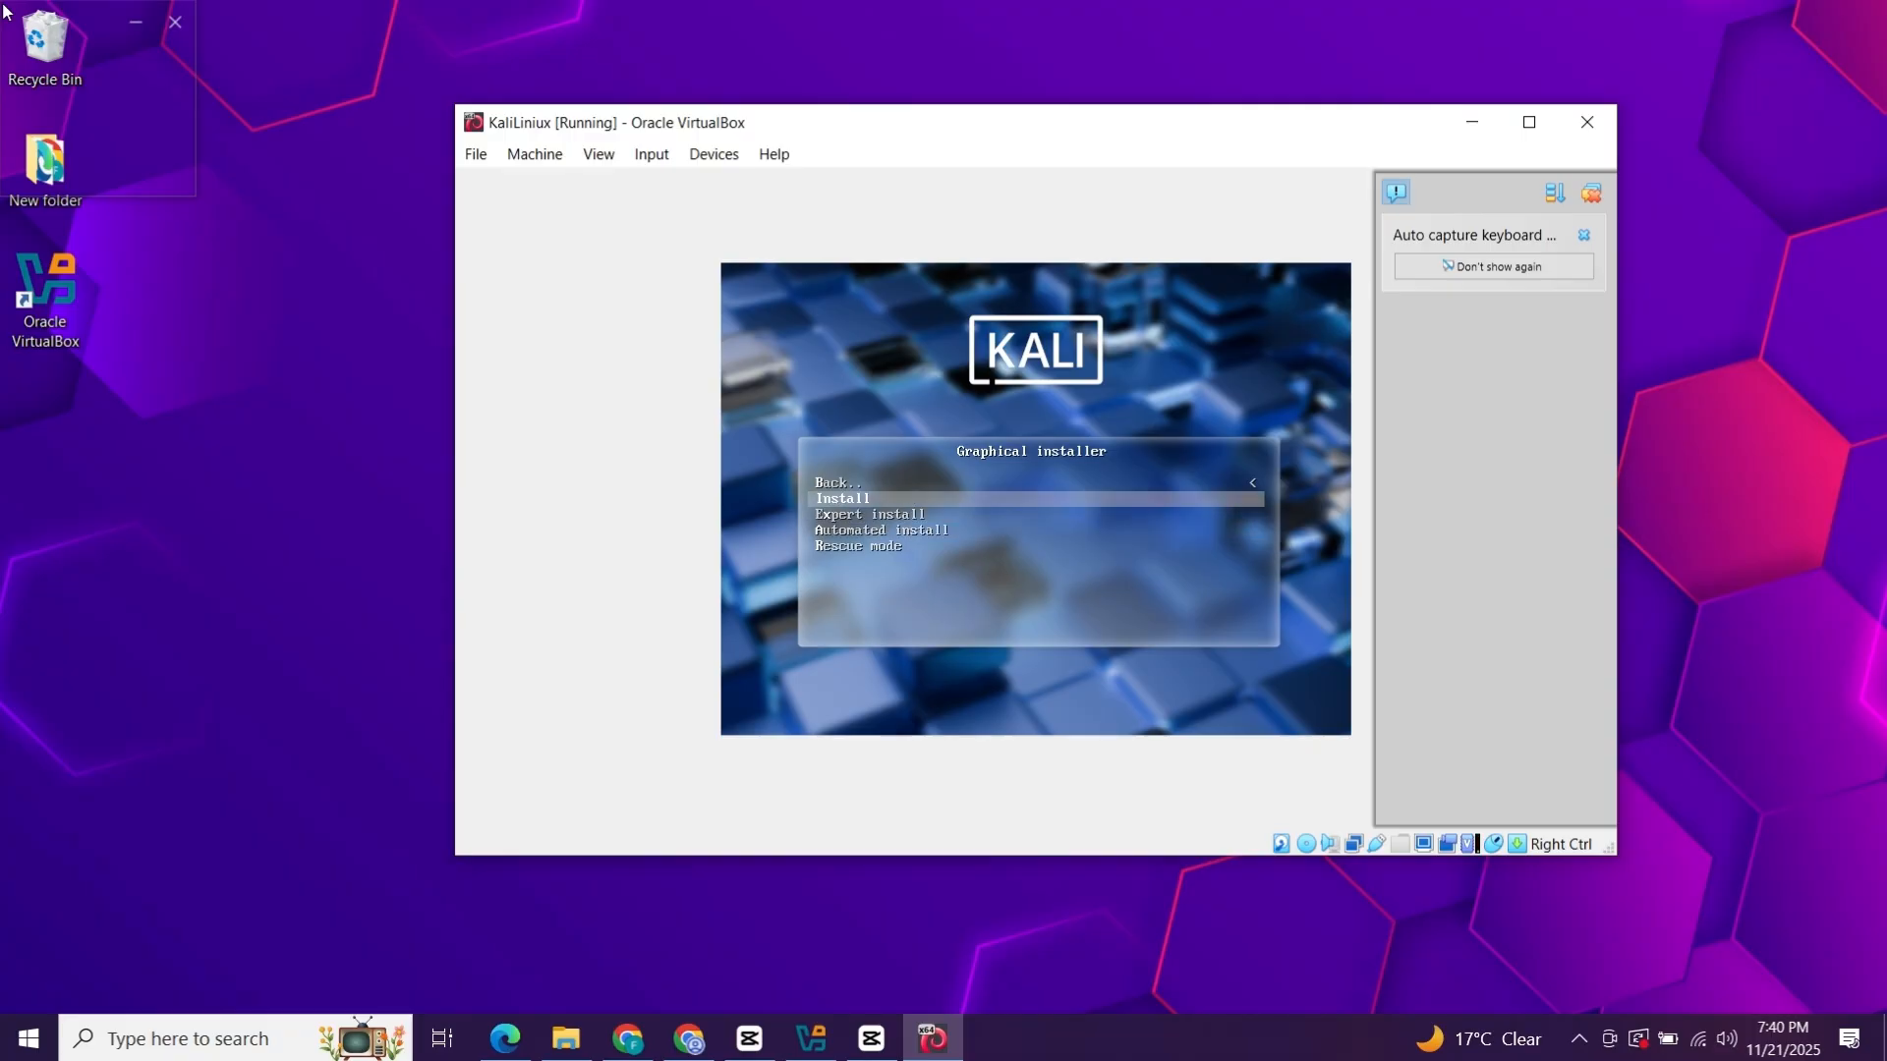
pyautogui.press('Return')
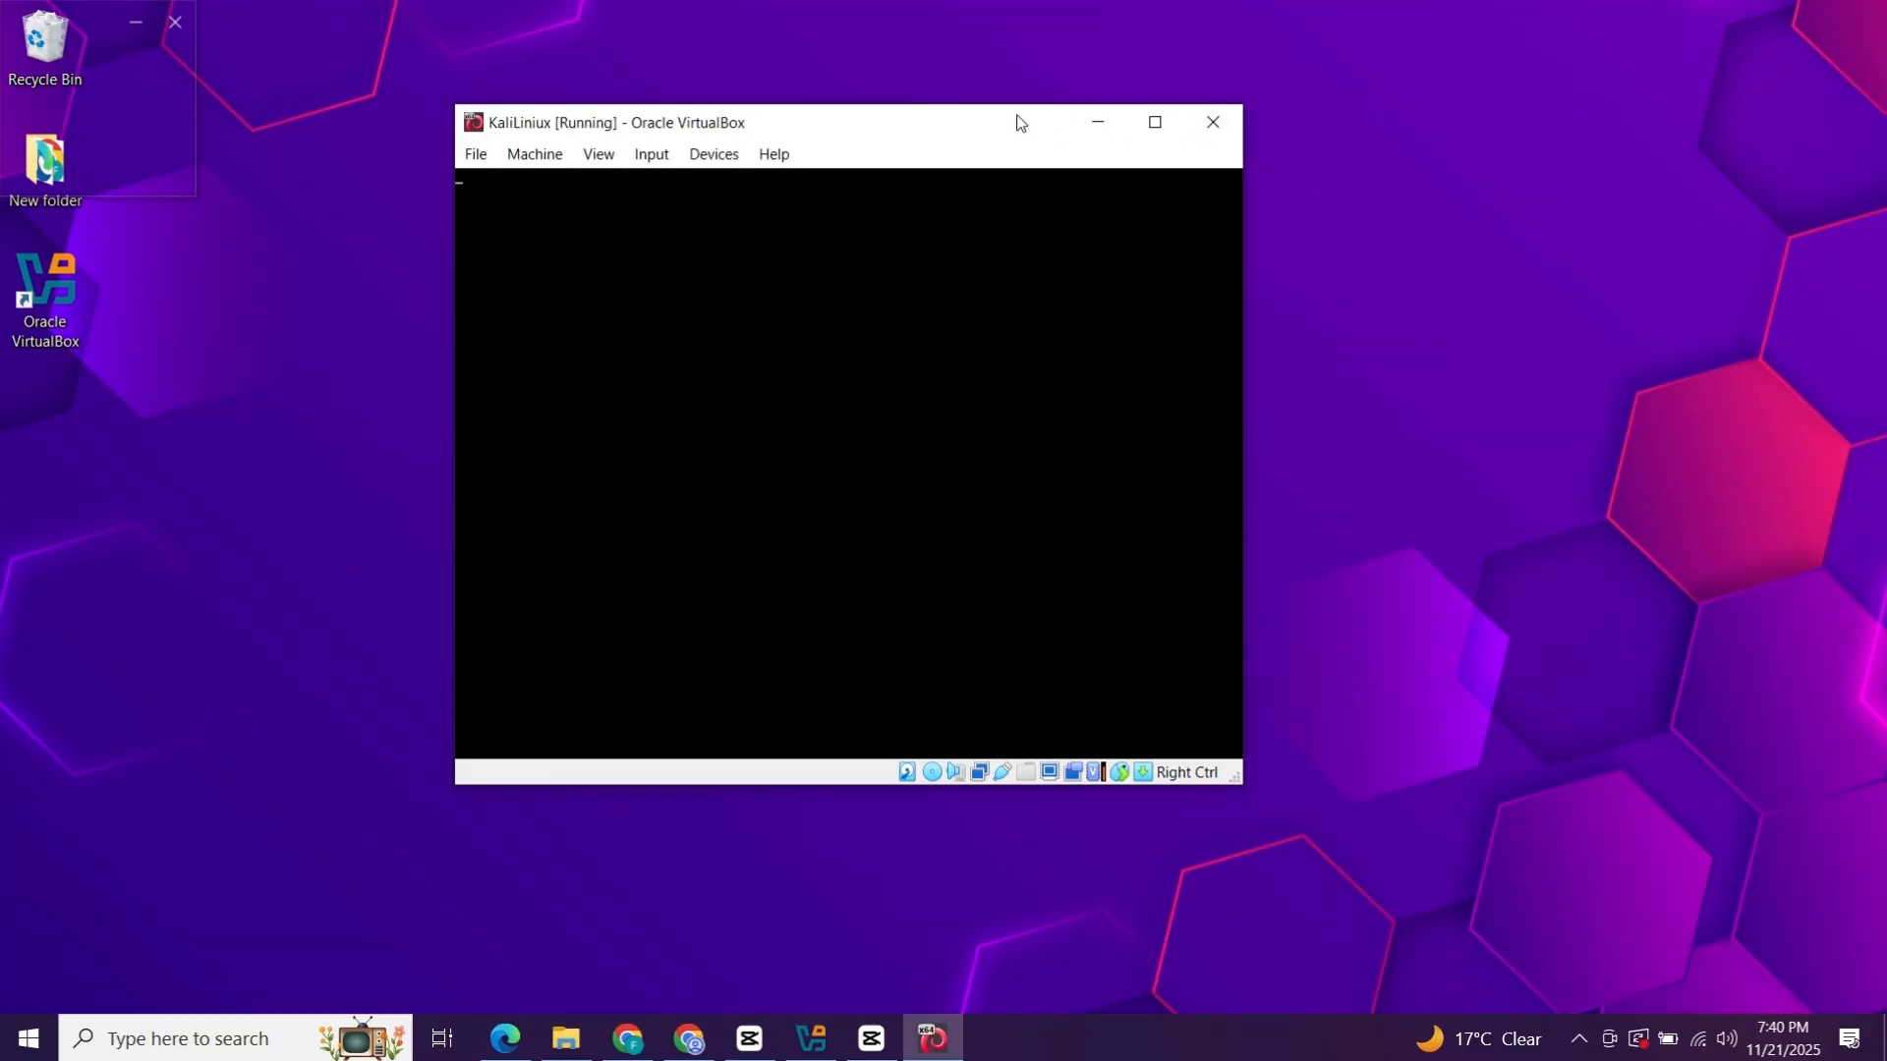
pyautogui.moveTo(1015, 122); pyautogui.dragTo(1137, 108)
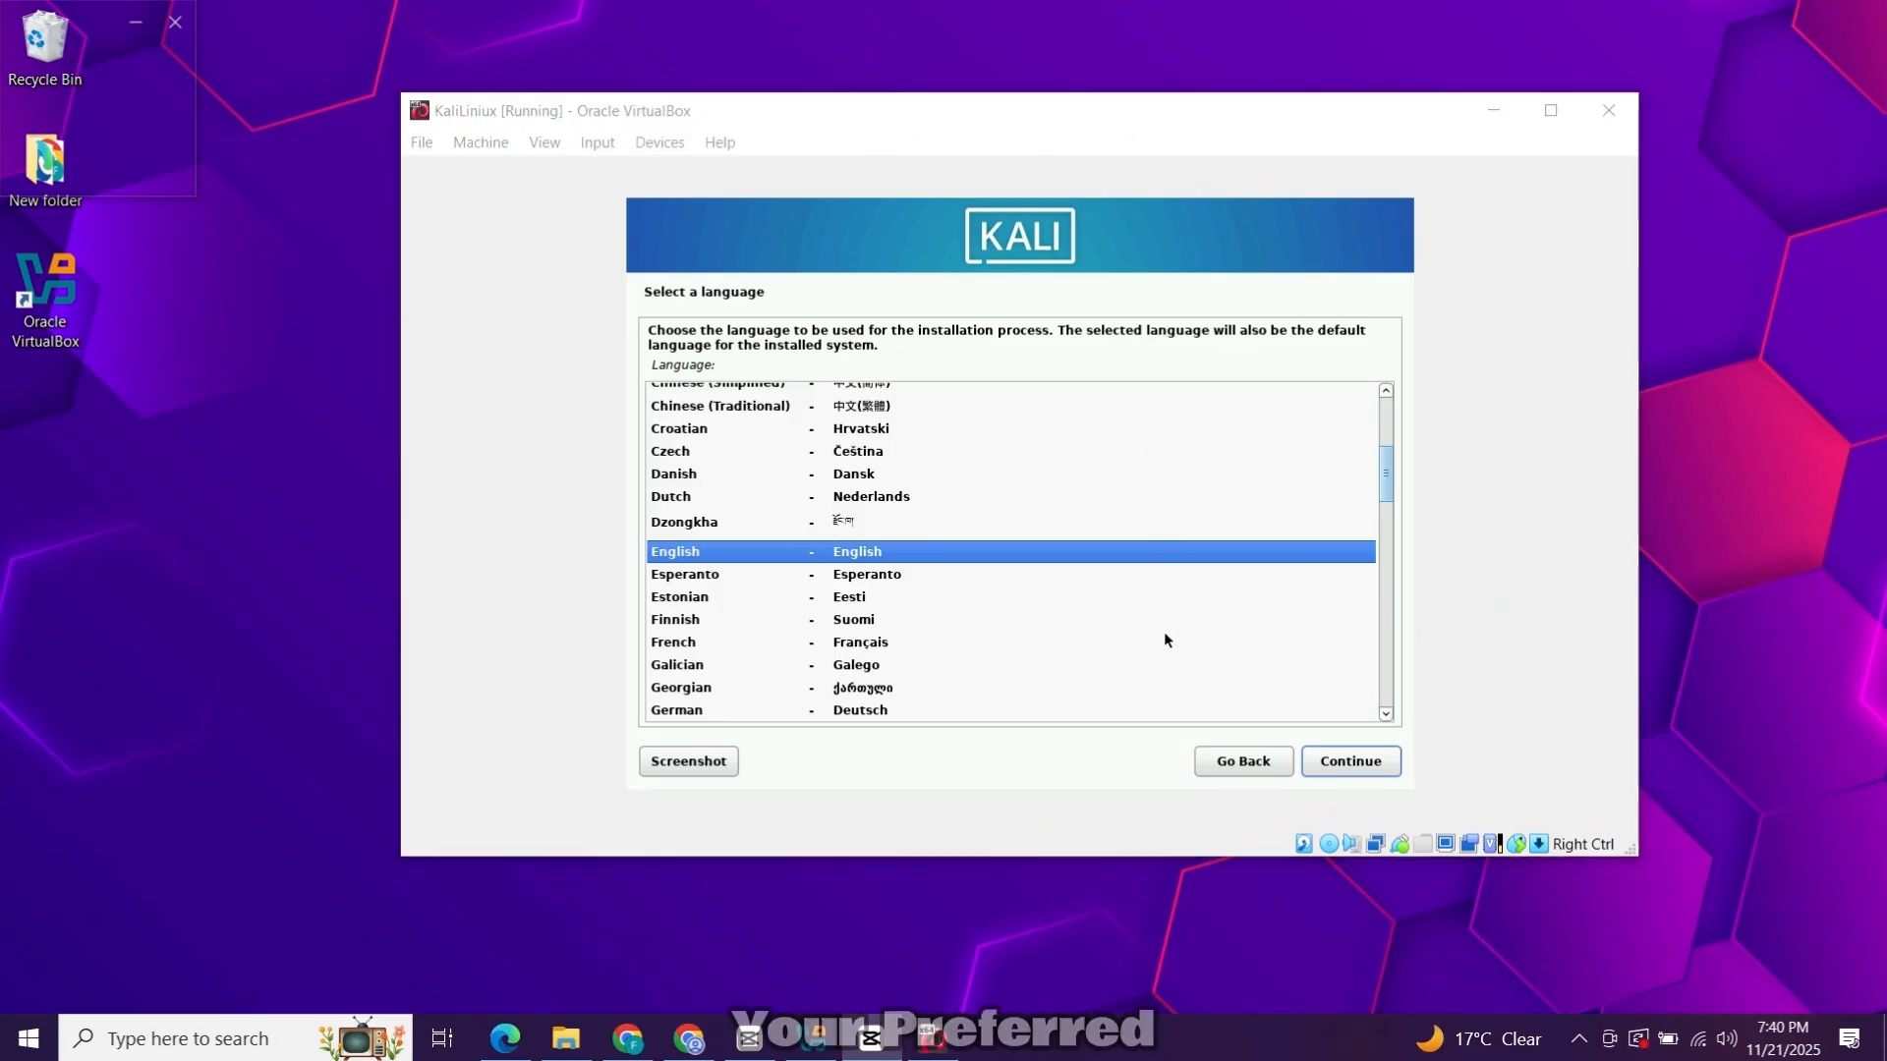
# Keep English, United States and the American English keymap on the installer's first pages.
pyautogui.click(1347, 764)
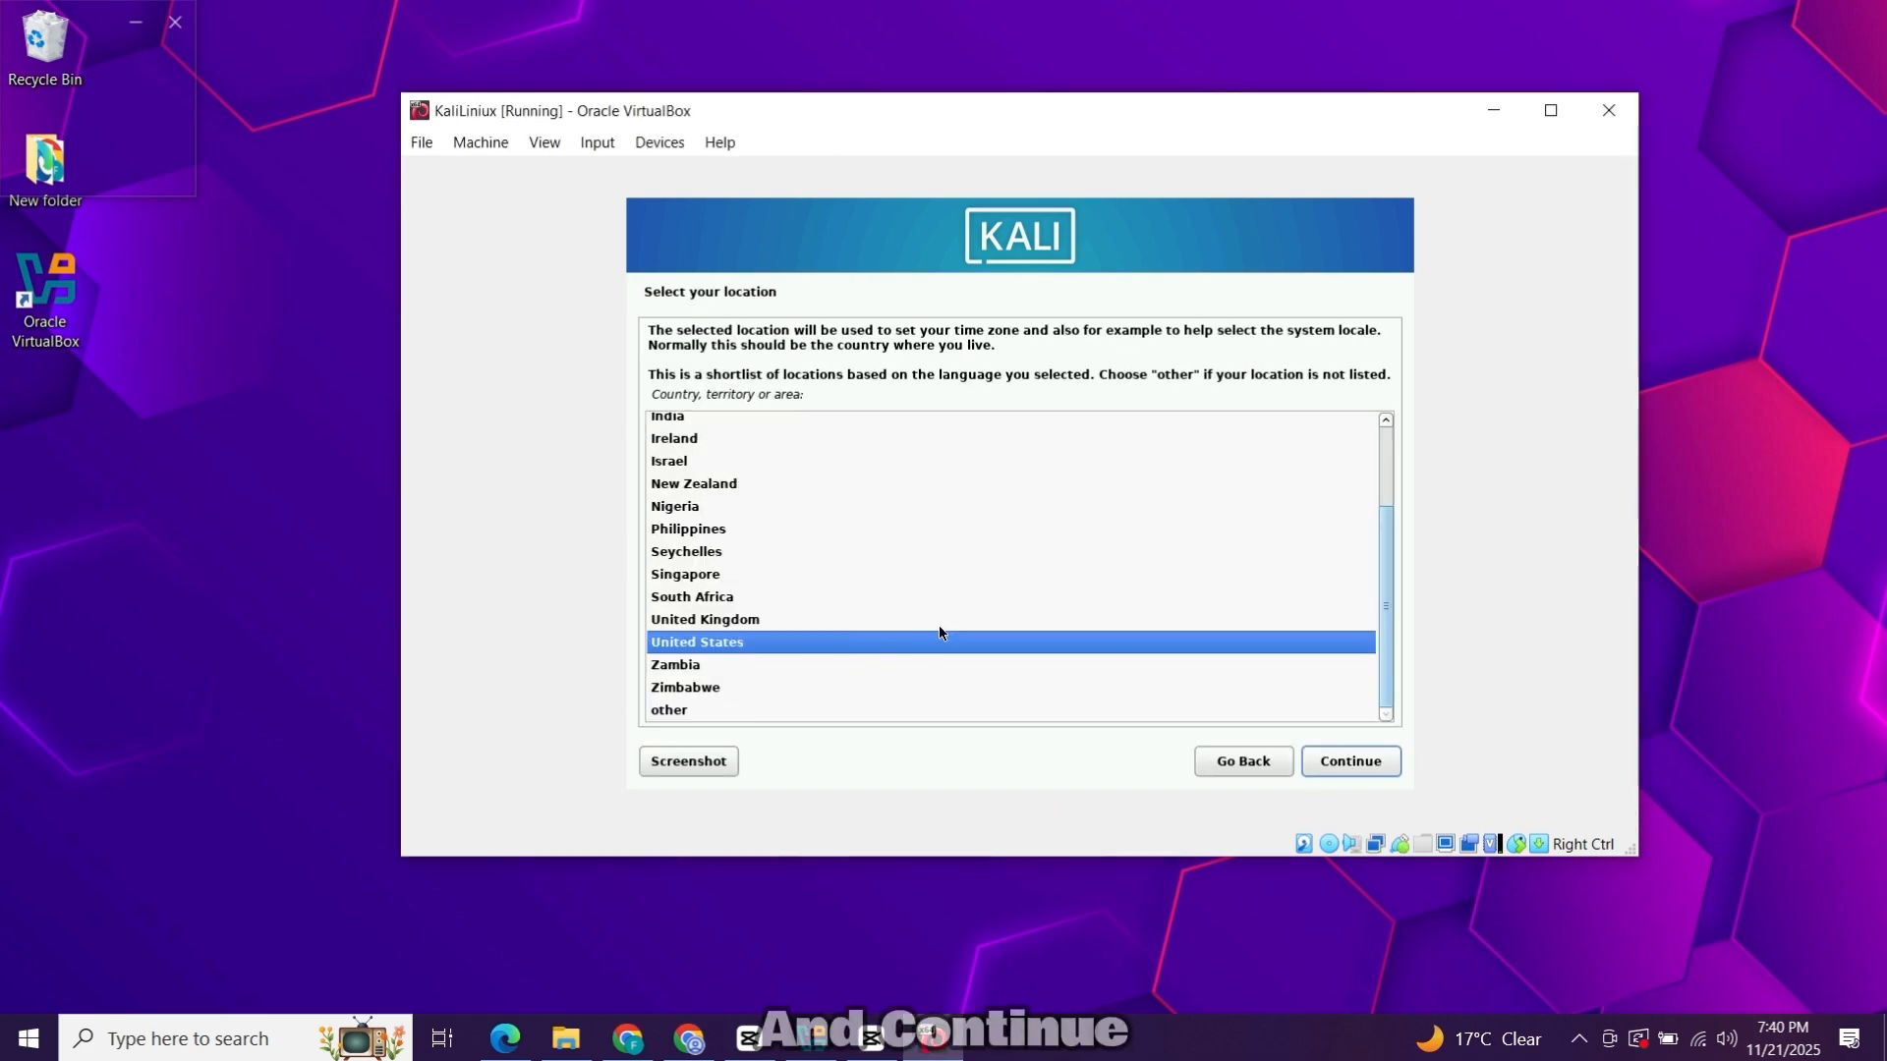
pyautogui.click(1338, 771)
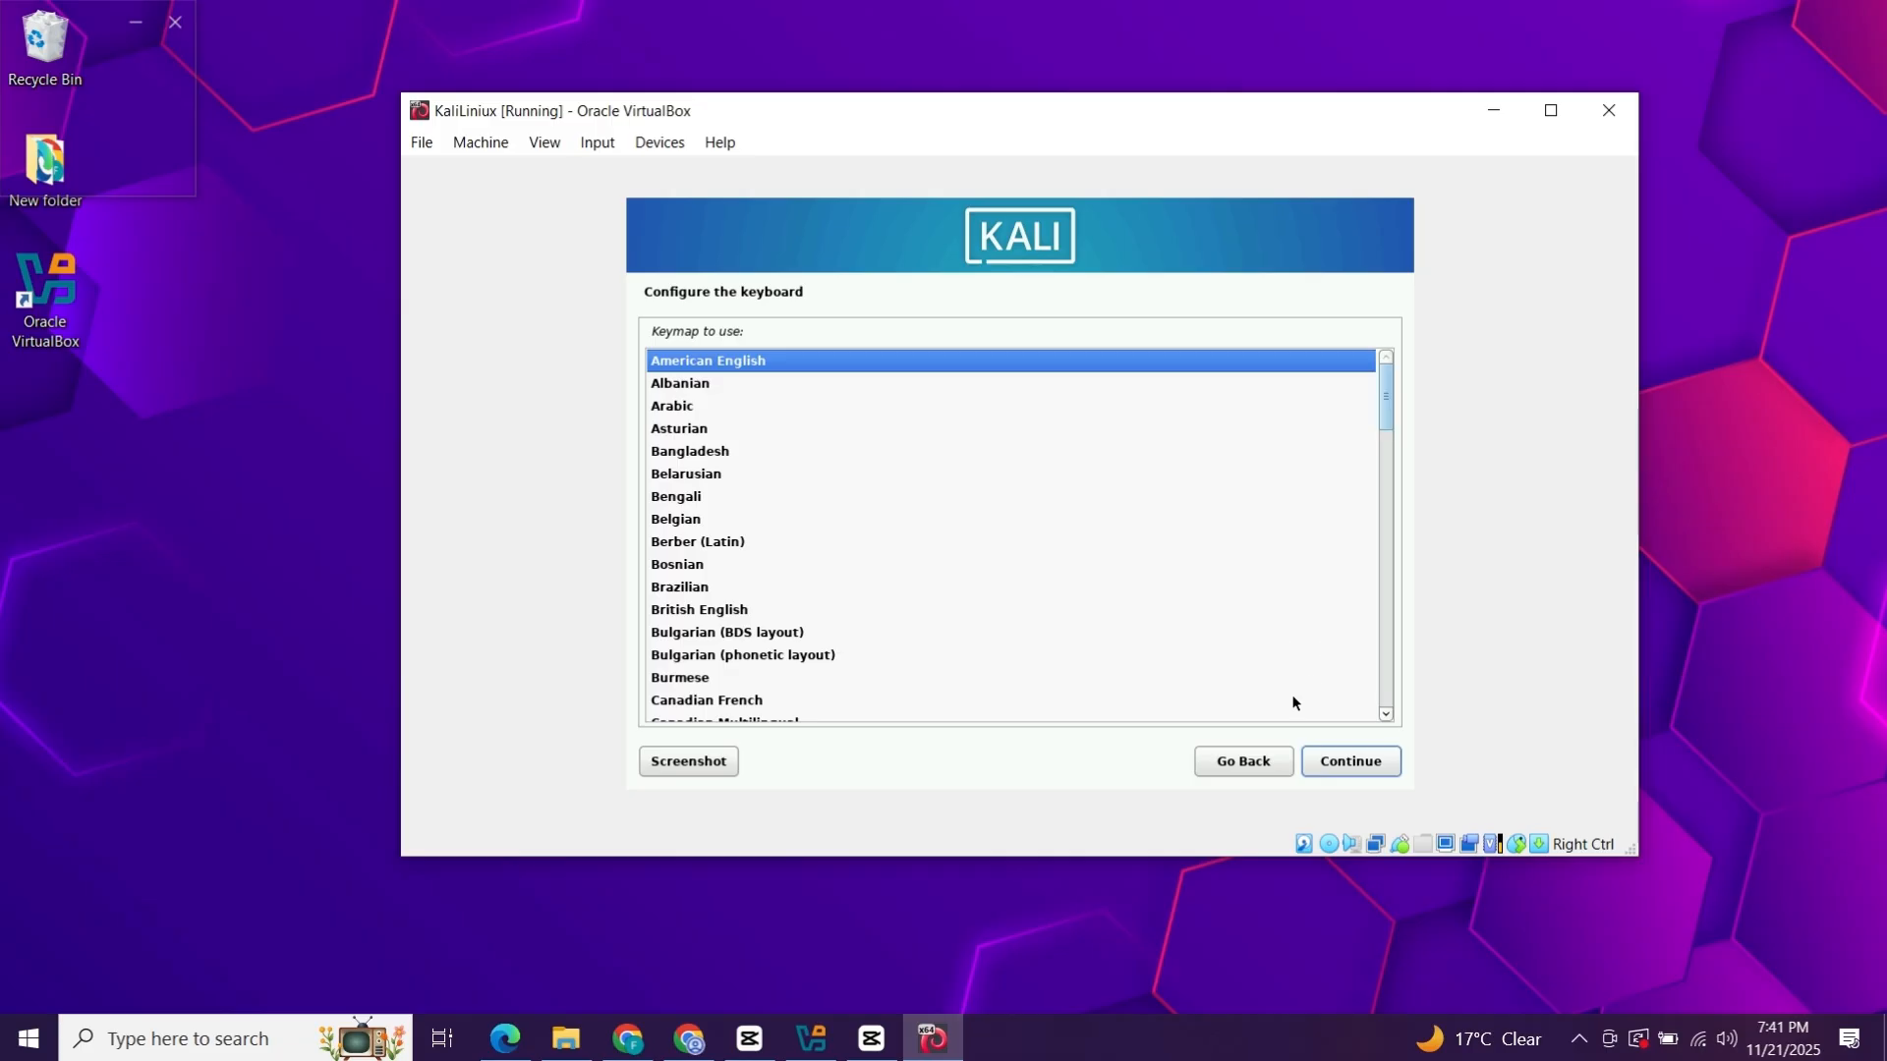
pyautogui.click(1328, 763)
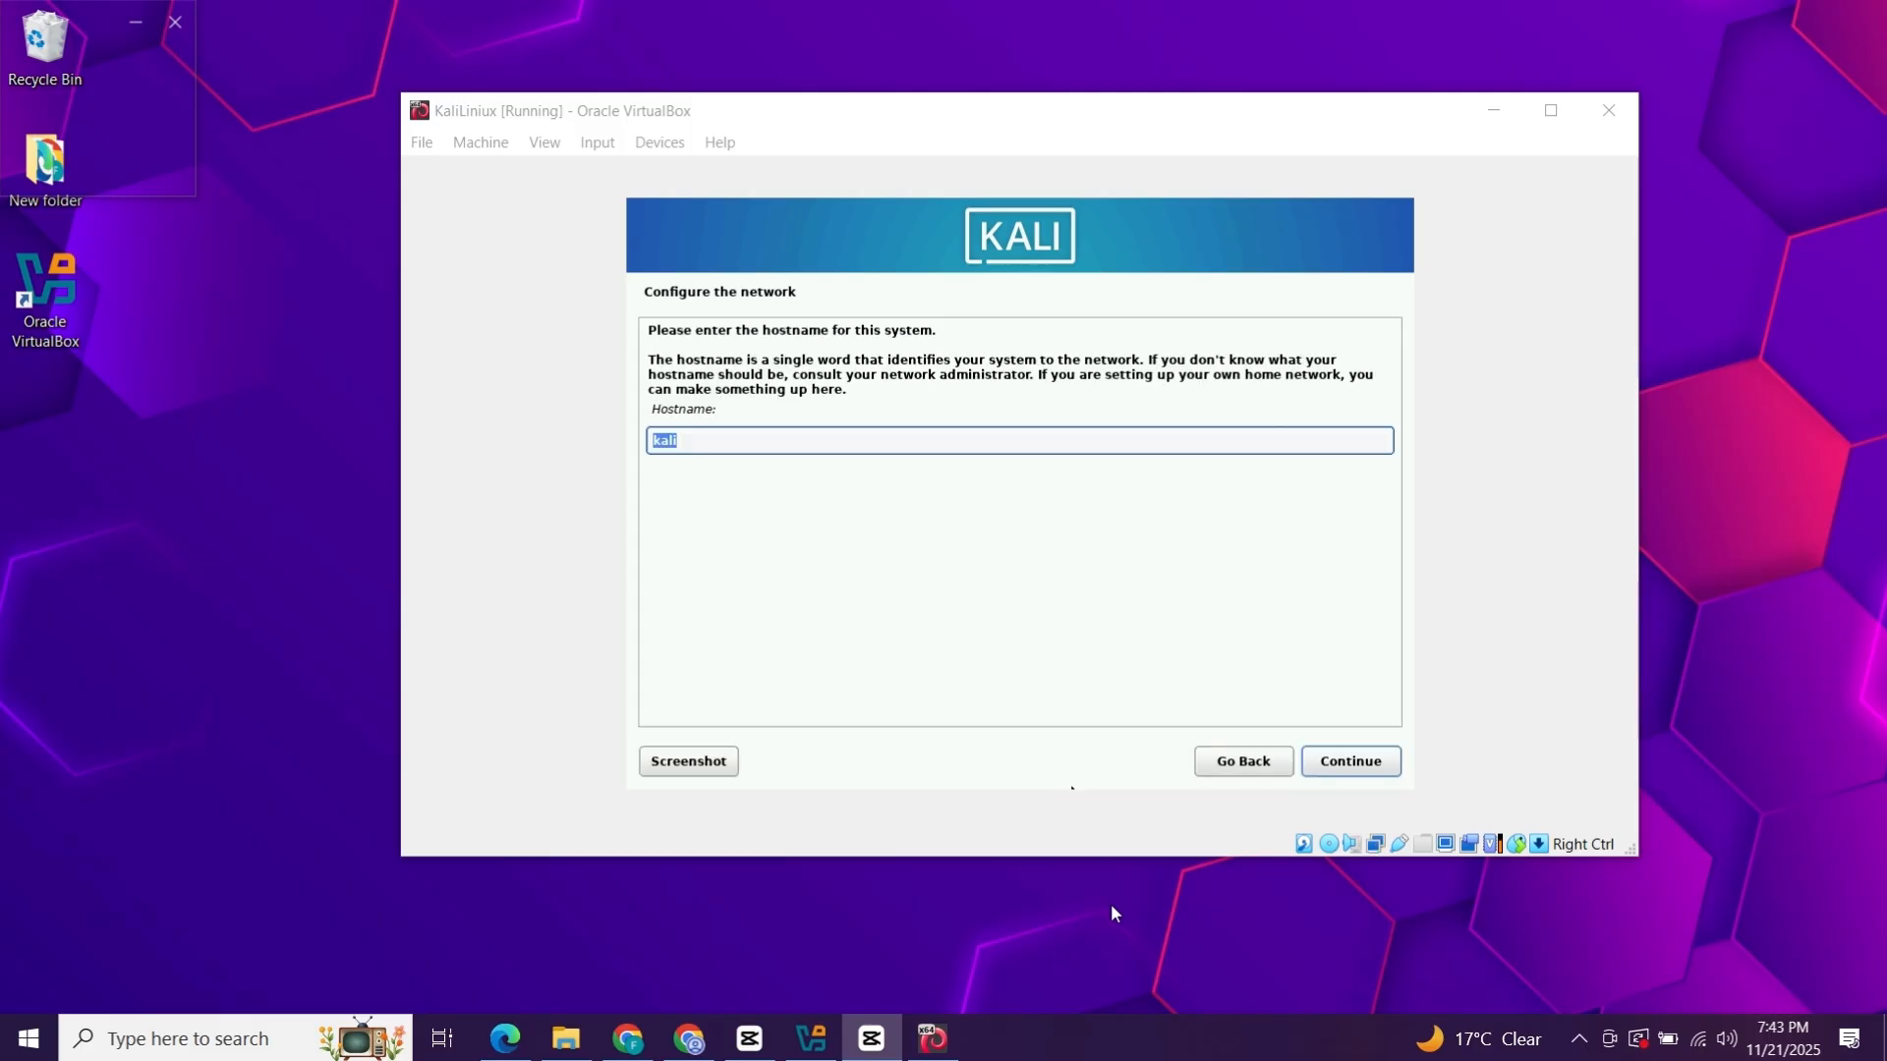
# Keep 'kali' as the hostname and leave the domain name blank.
pyautogui.click(724, 448)
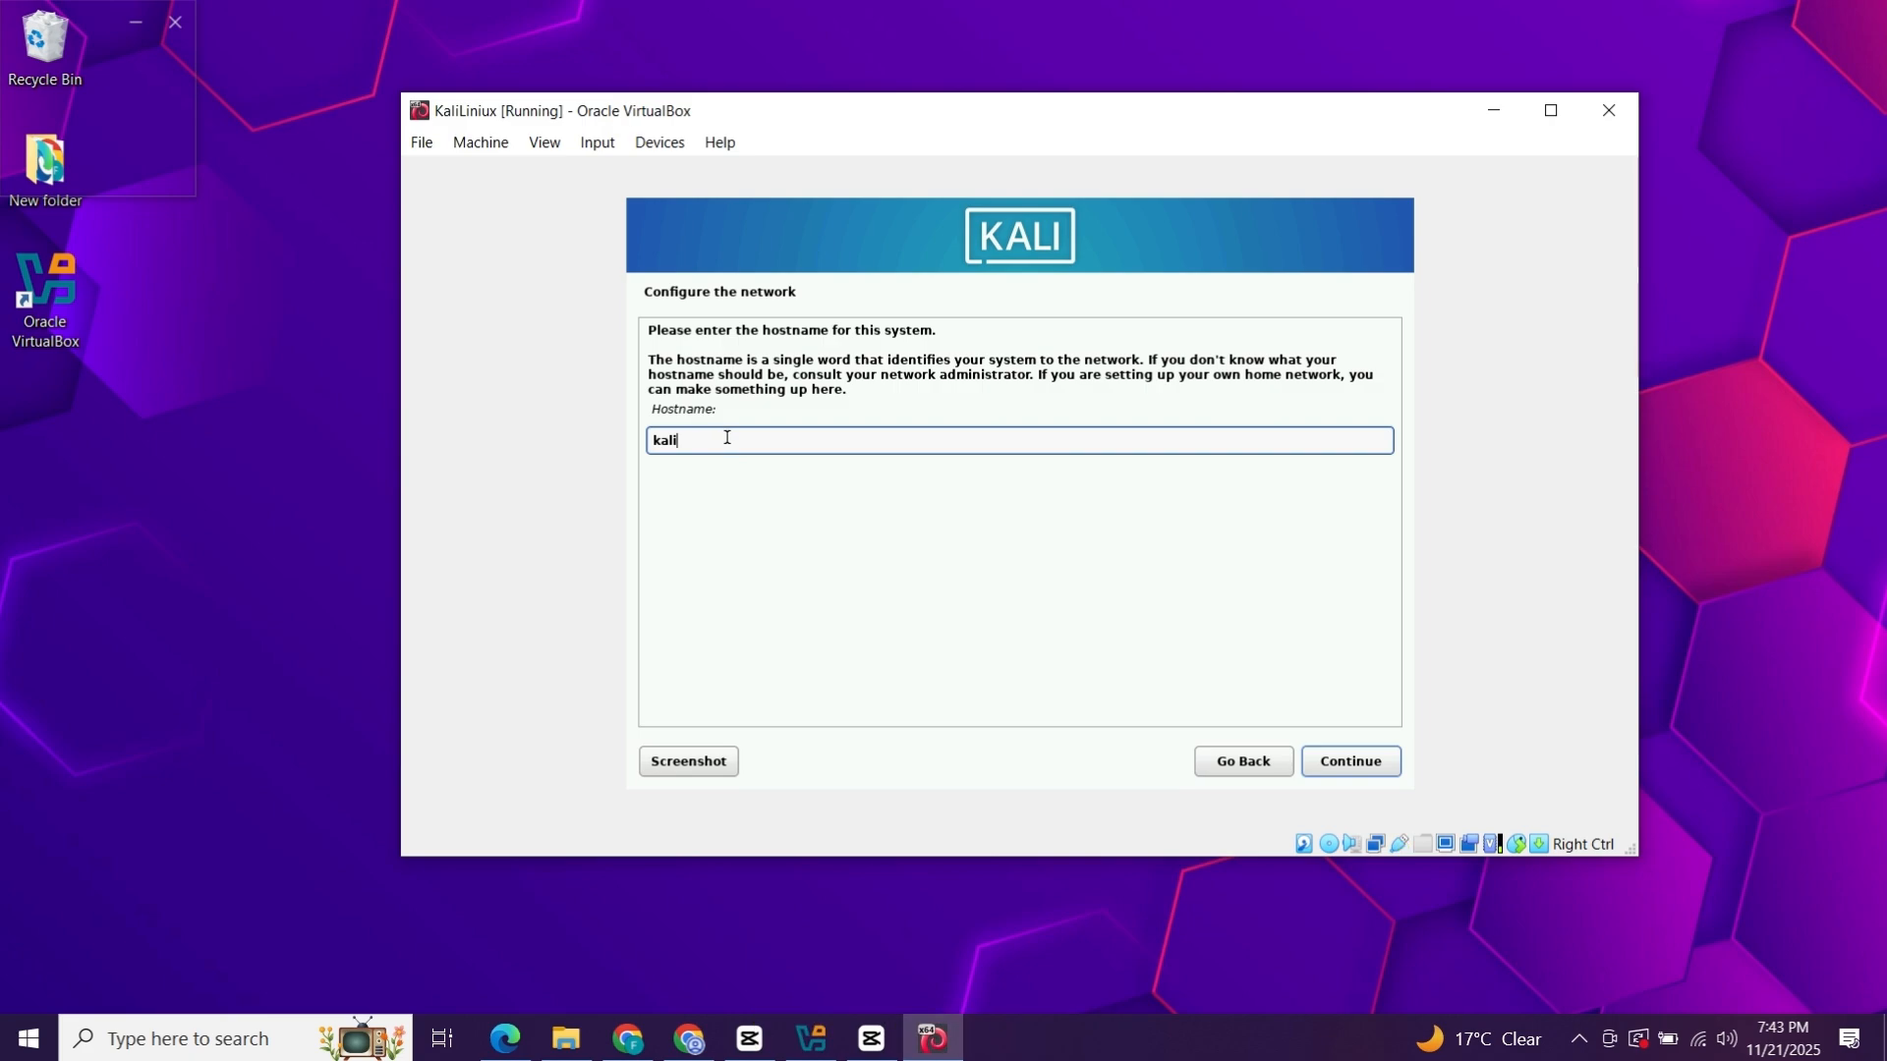
pyautogui.click(1348, 766)
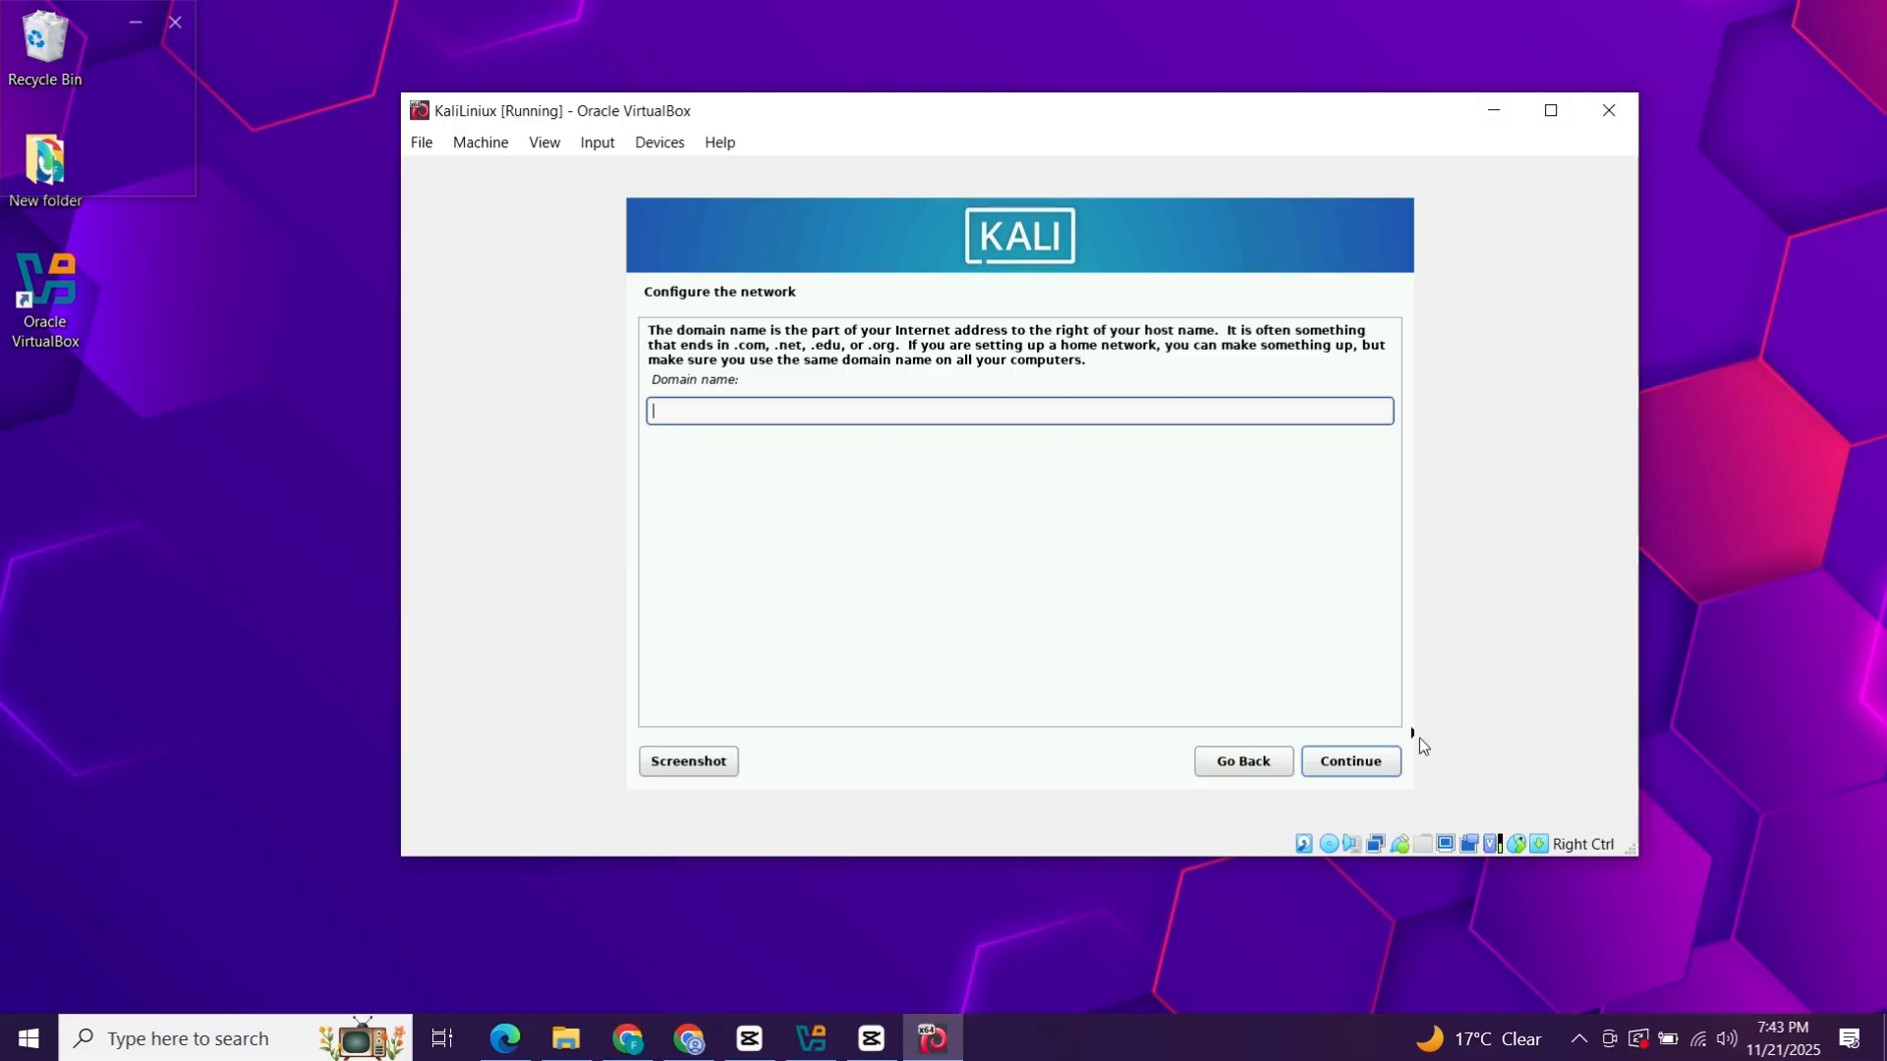
pyautogui.click(1390, 766)
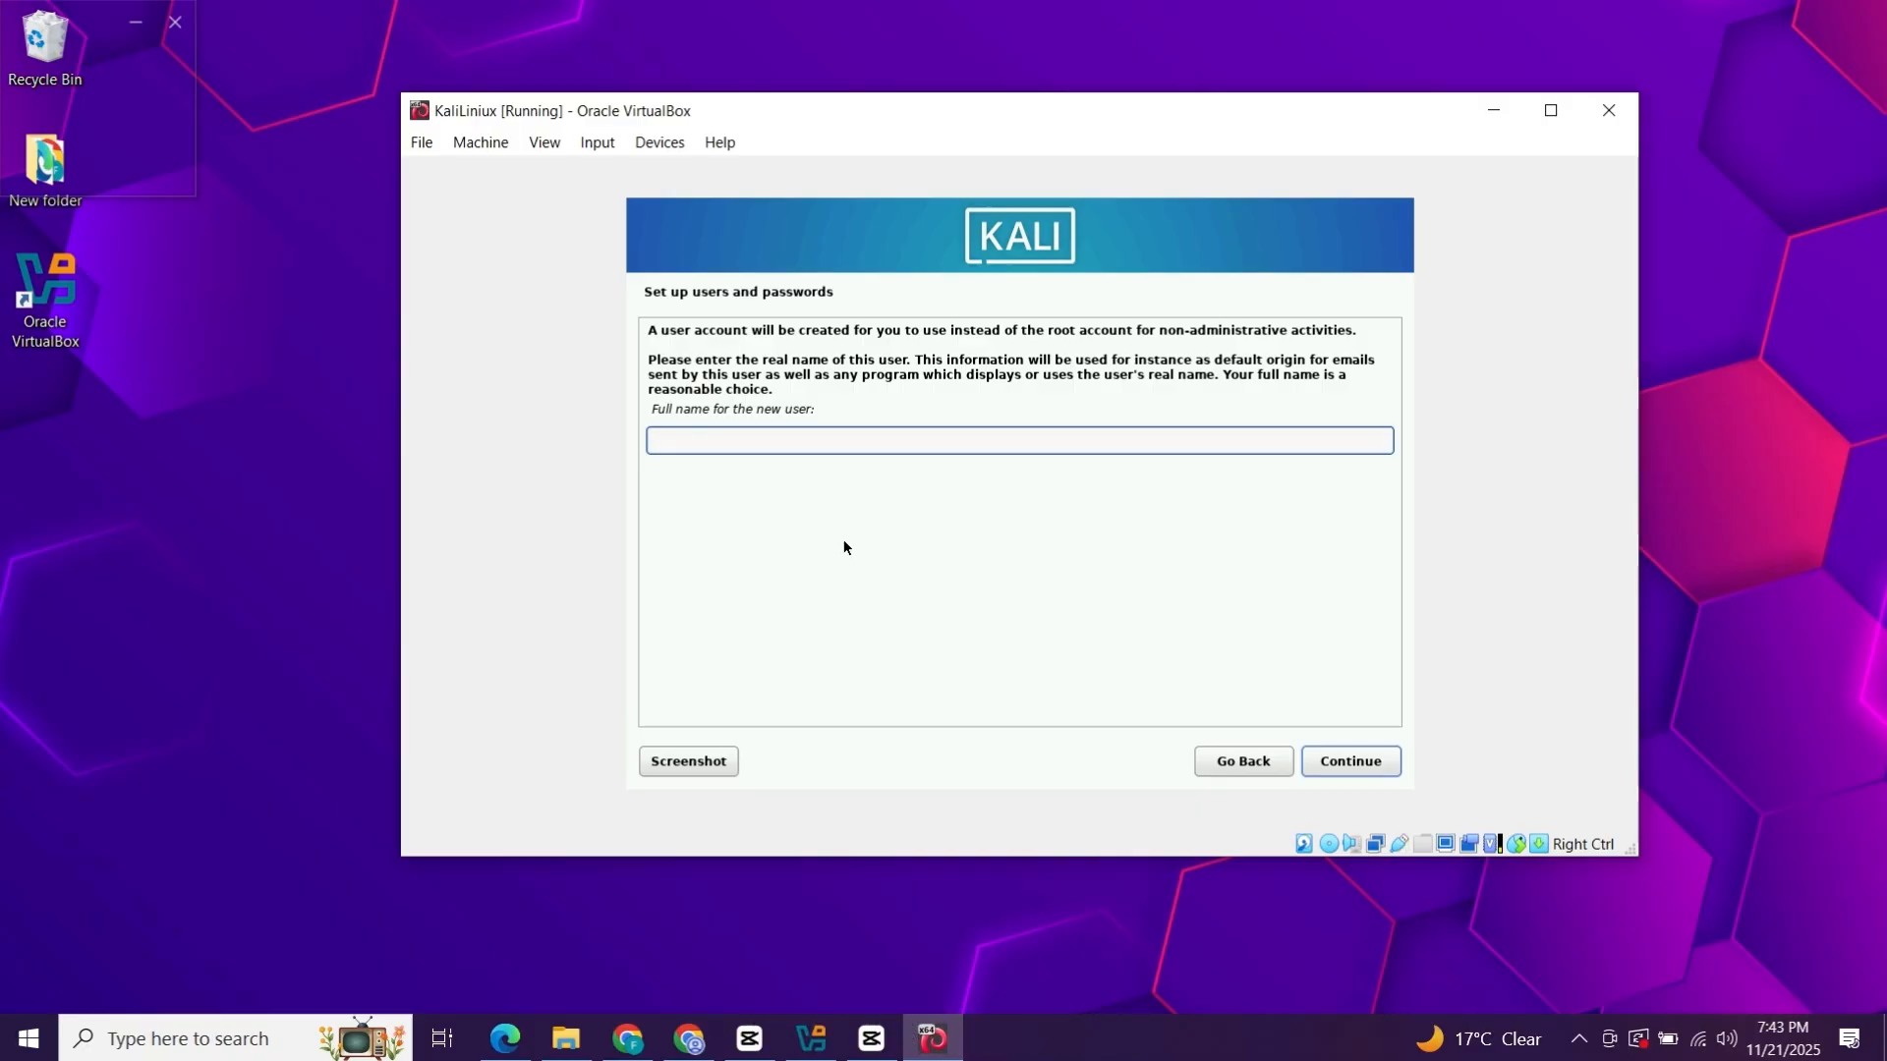
# Enter the new user's full name and accept the suggested username.
pyautogui.write('Fixsoft')
pyautogui.press('Return')
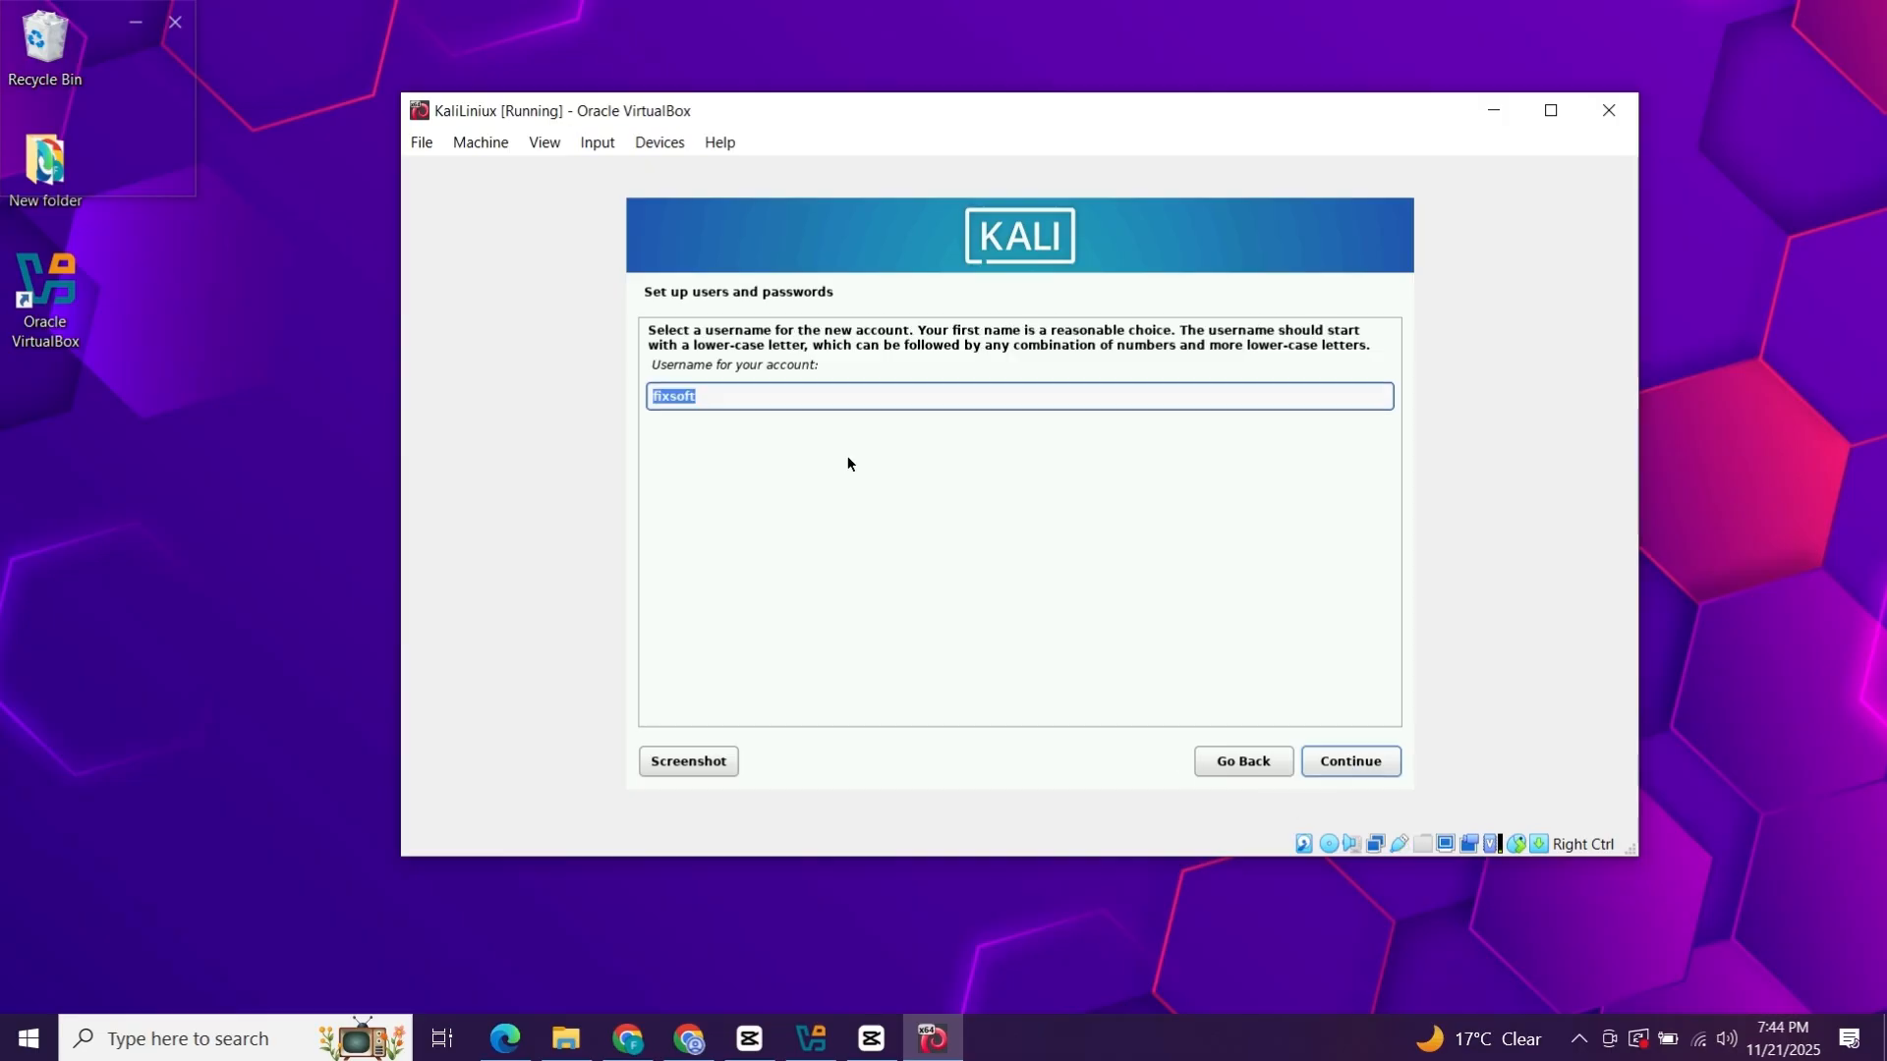
pyautogui.click(1318, 768)
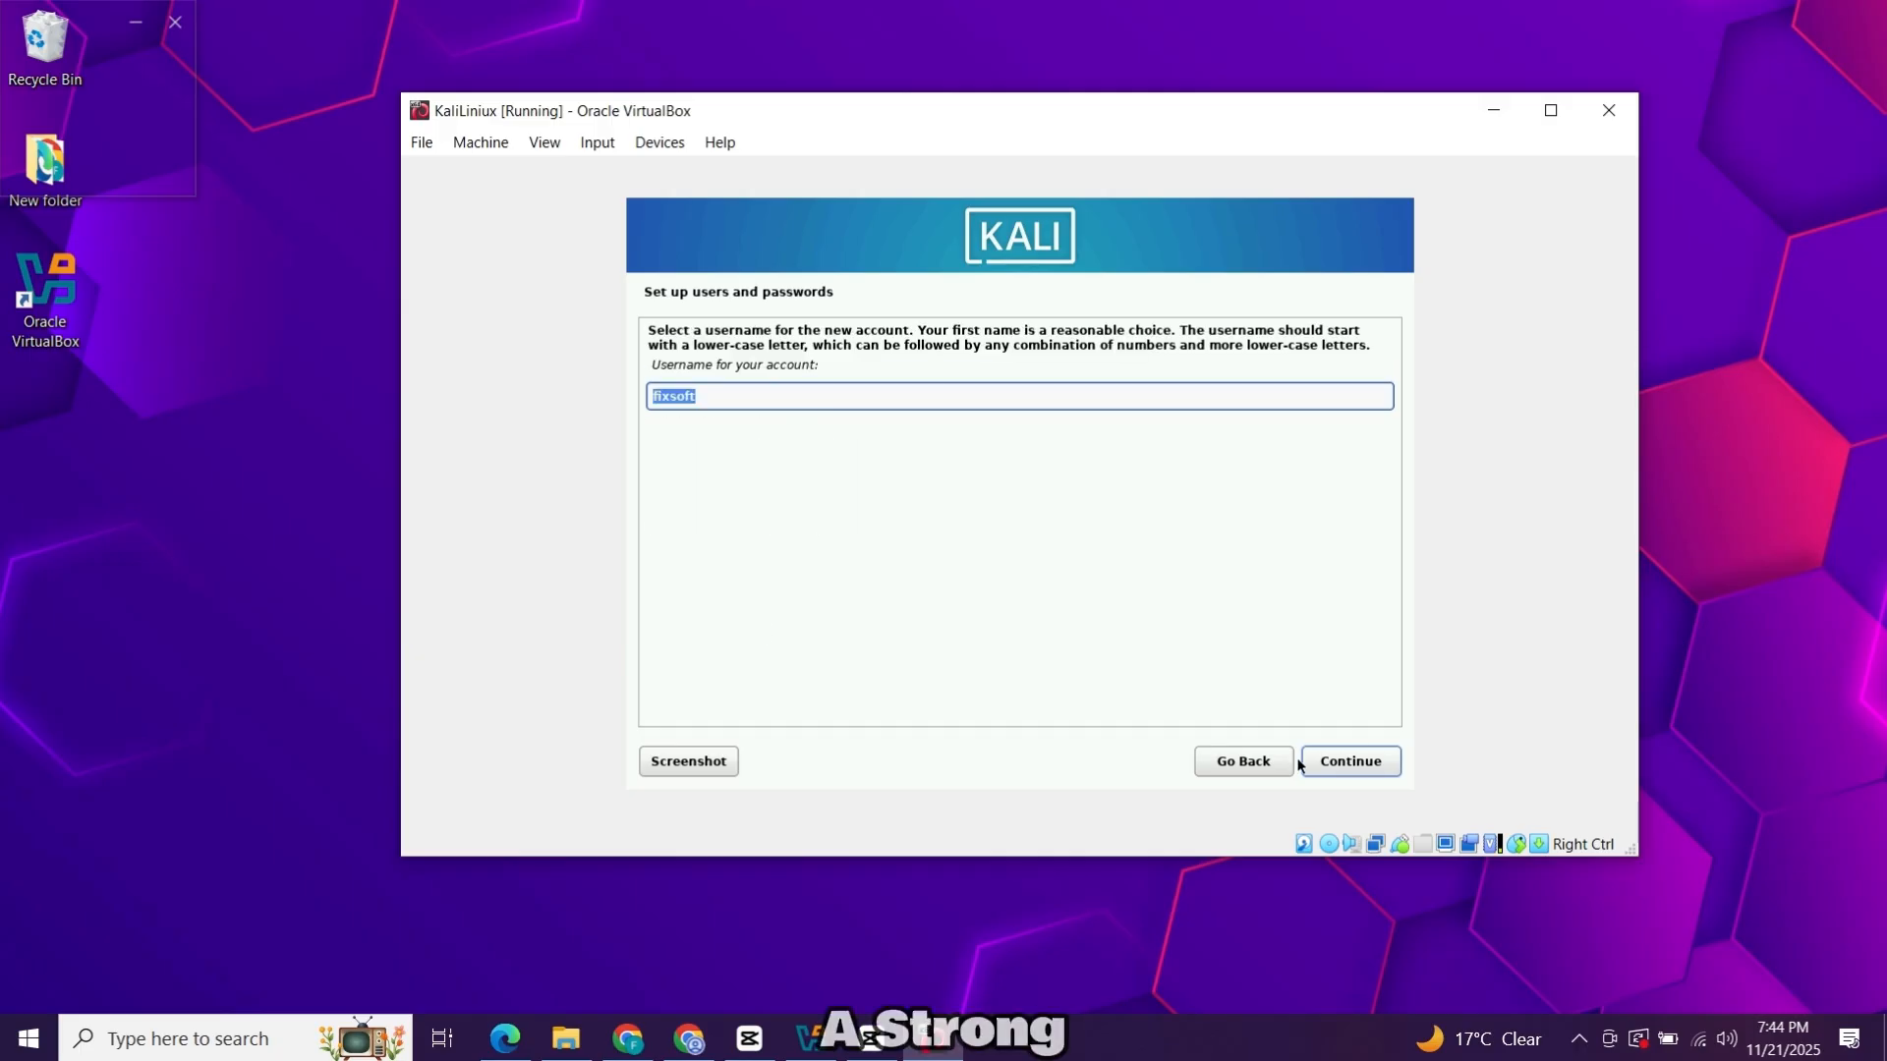
# Set and confirm the new user account's password.
pyautogui.click(1331, 766)
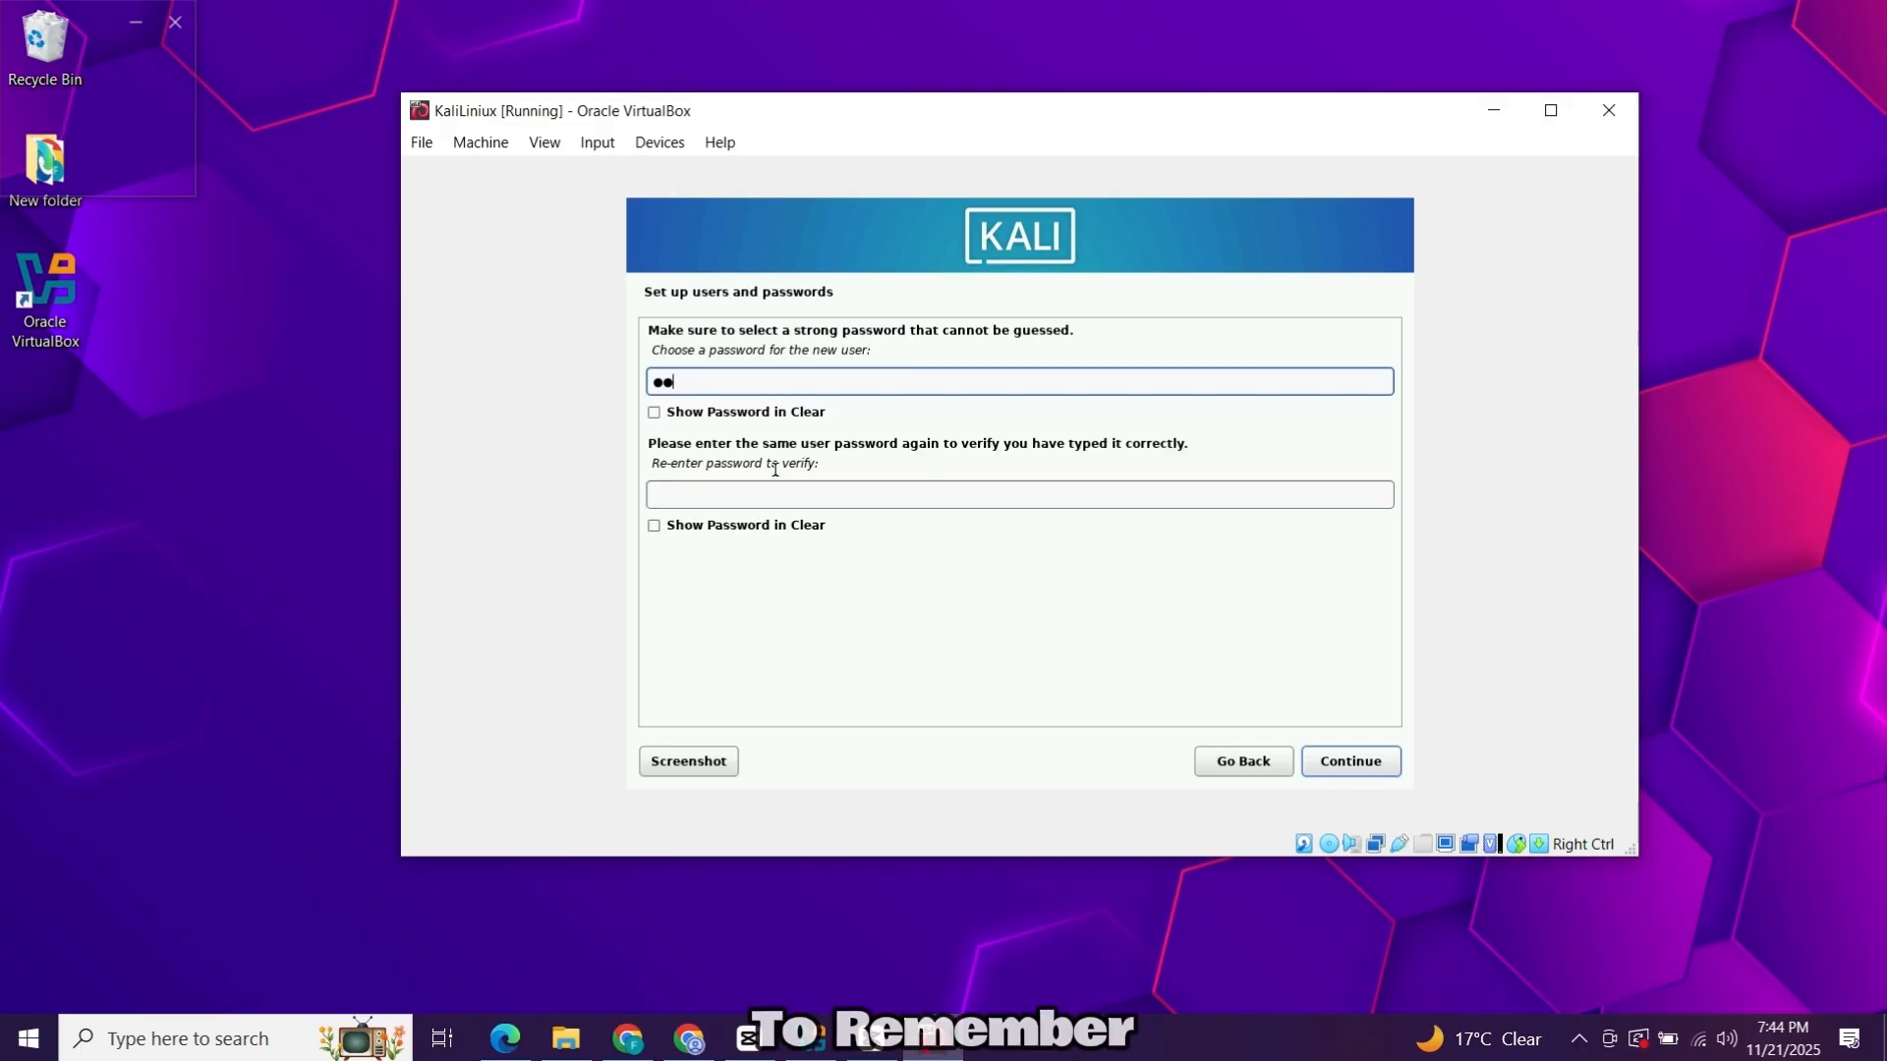
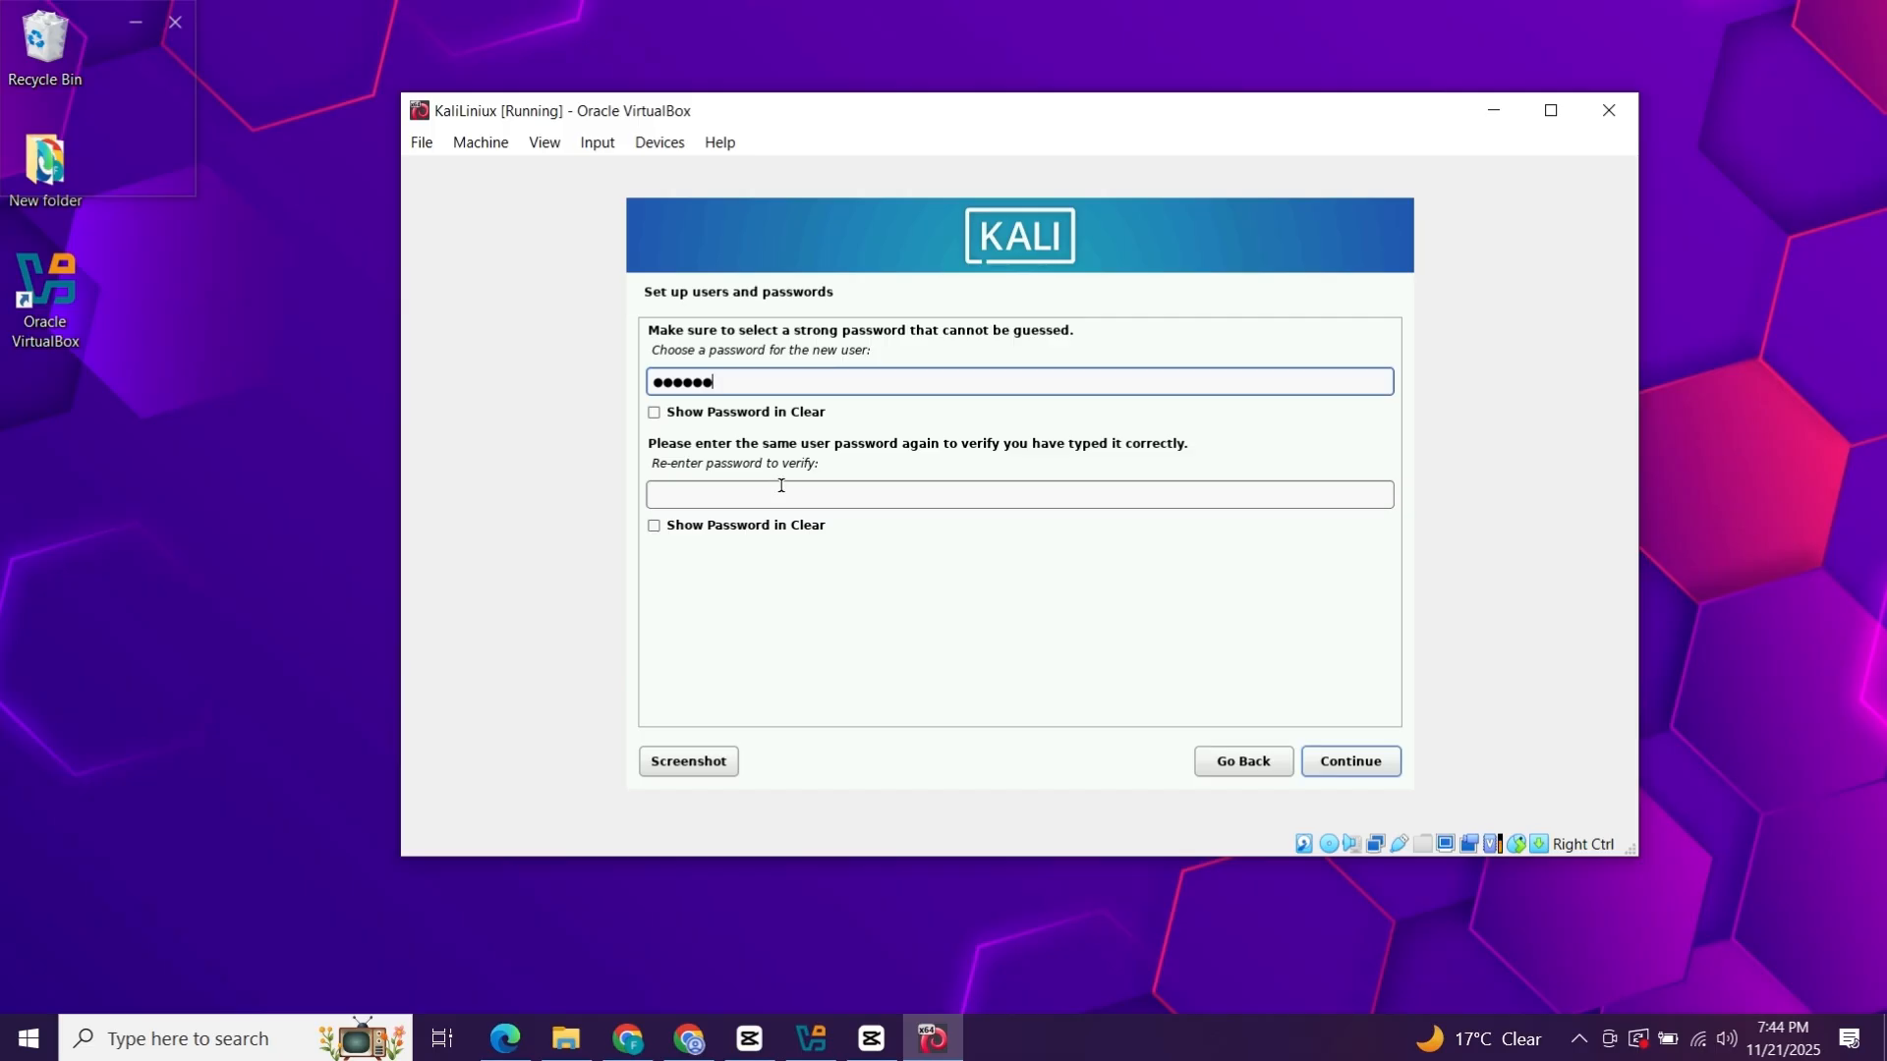
pyautogui.click(781, 485)
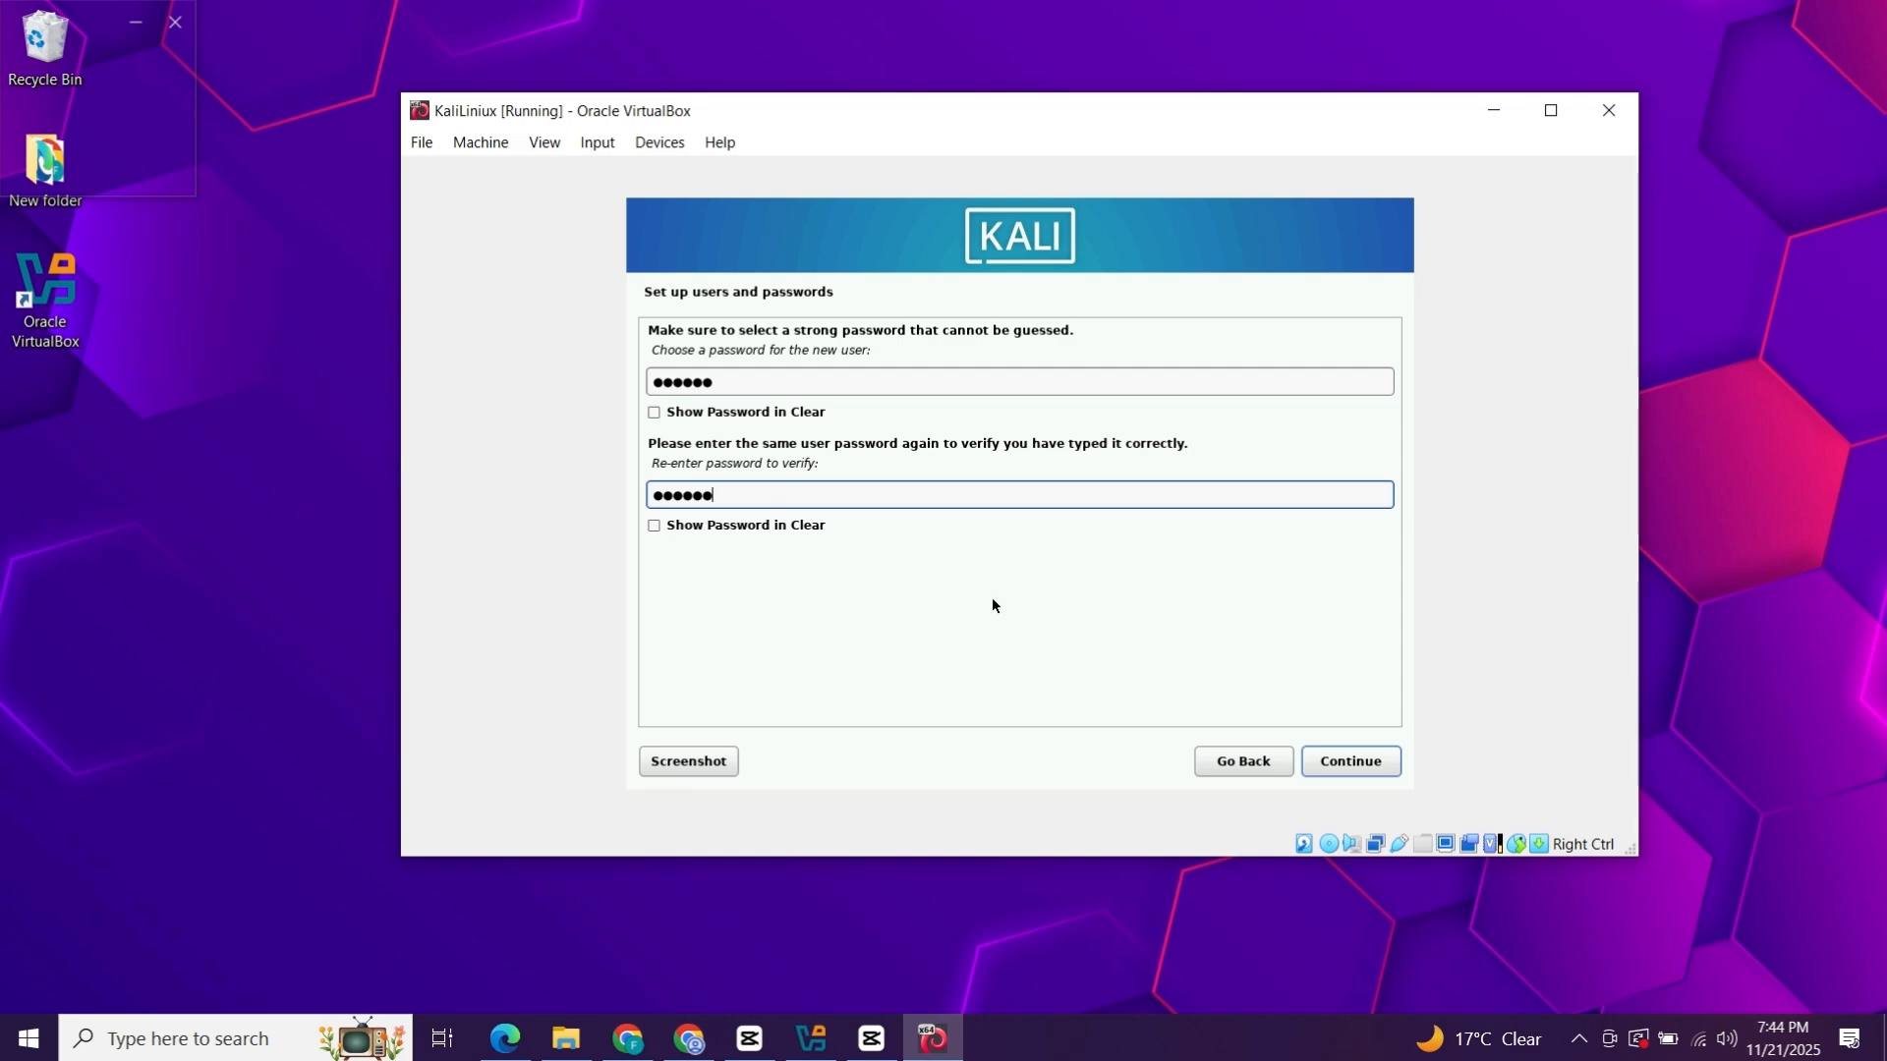
pyautogui.click(1334, 771)
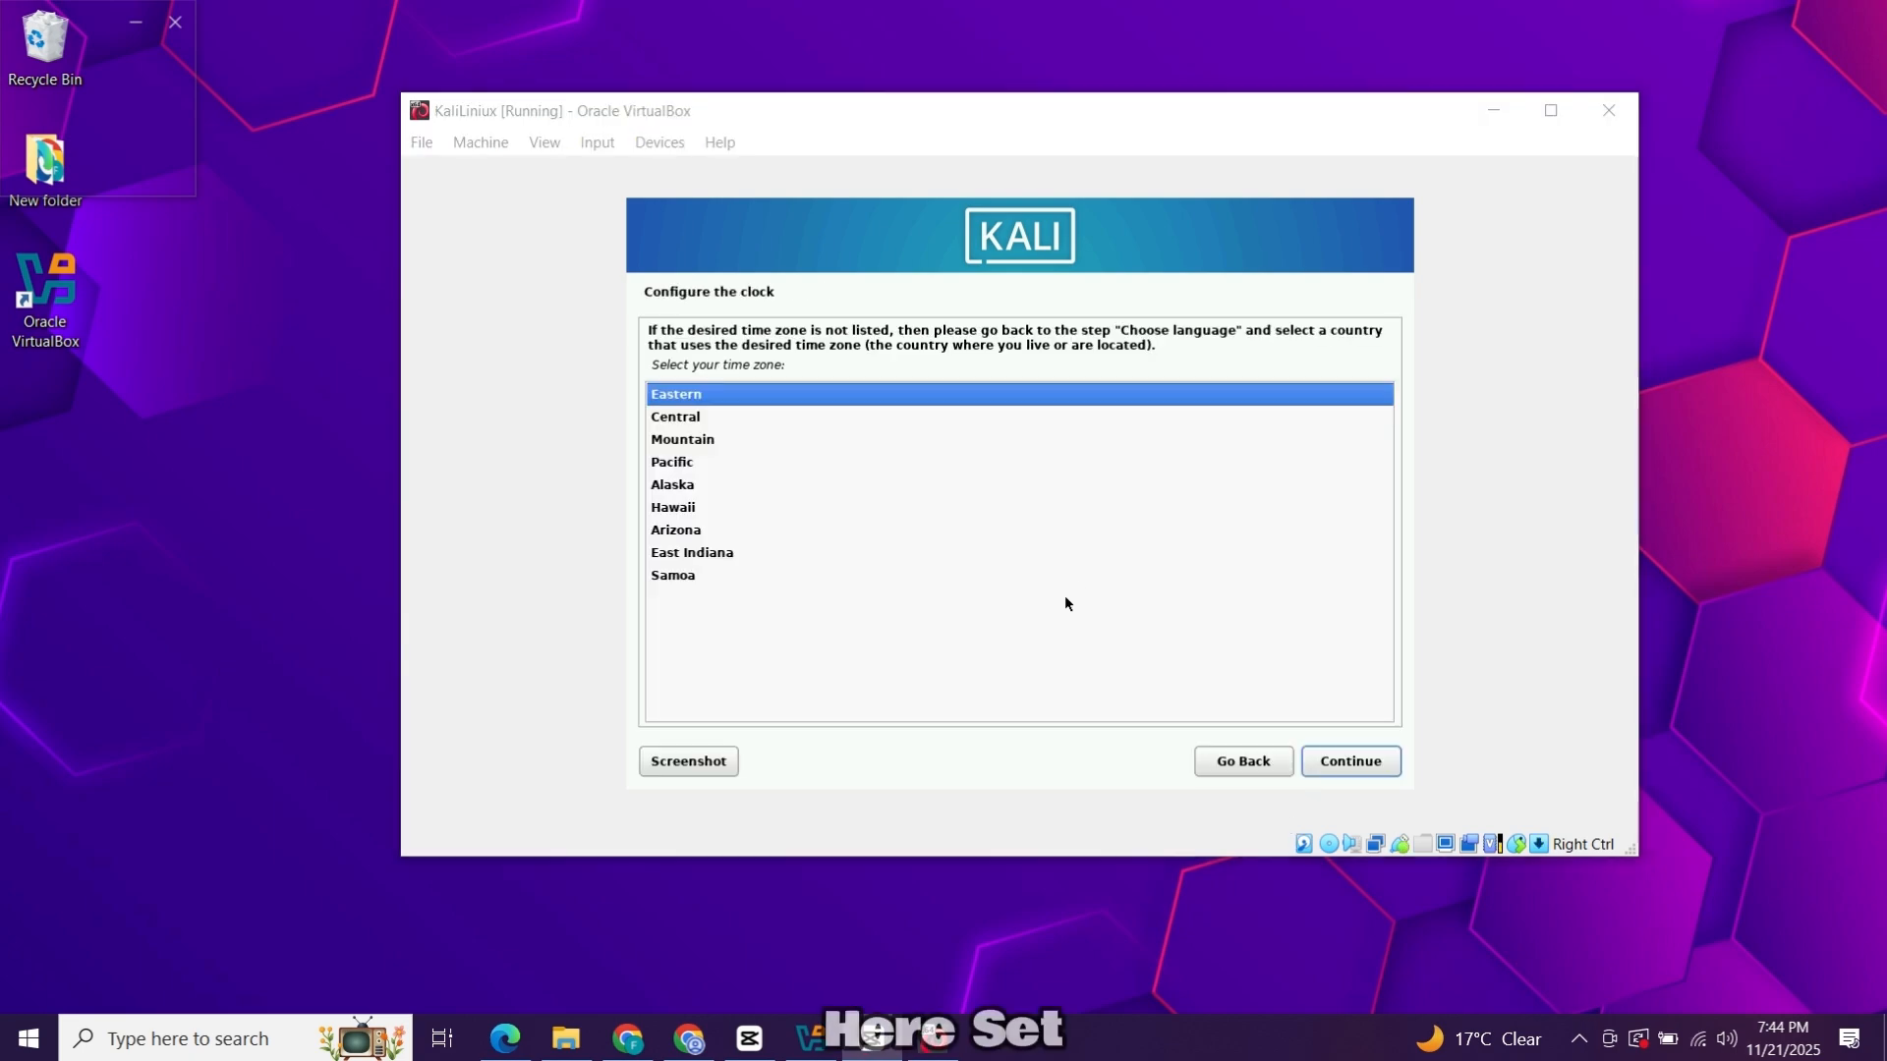
# Accept Eastern as the time zone.
pyautogui.click(1347, 762)
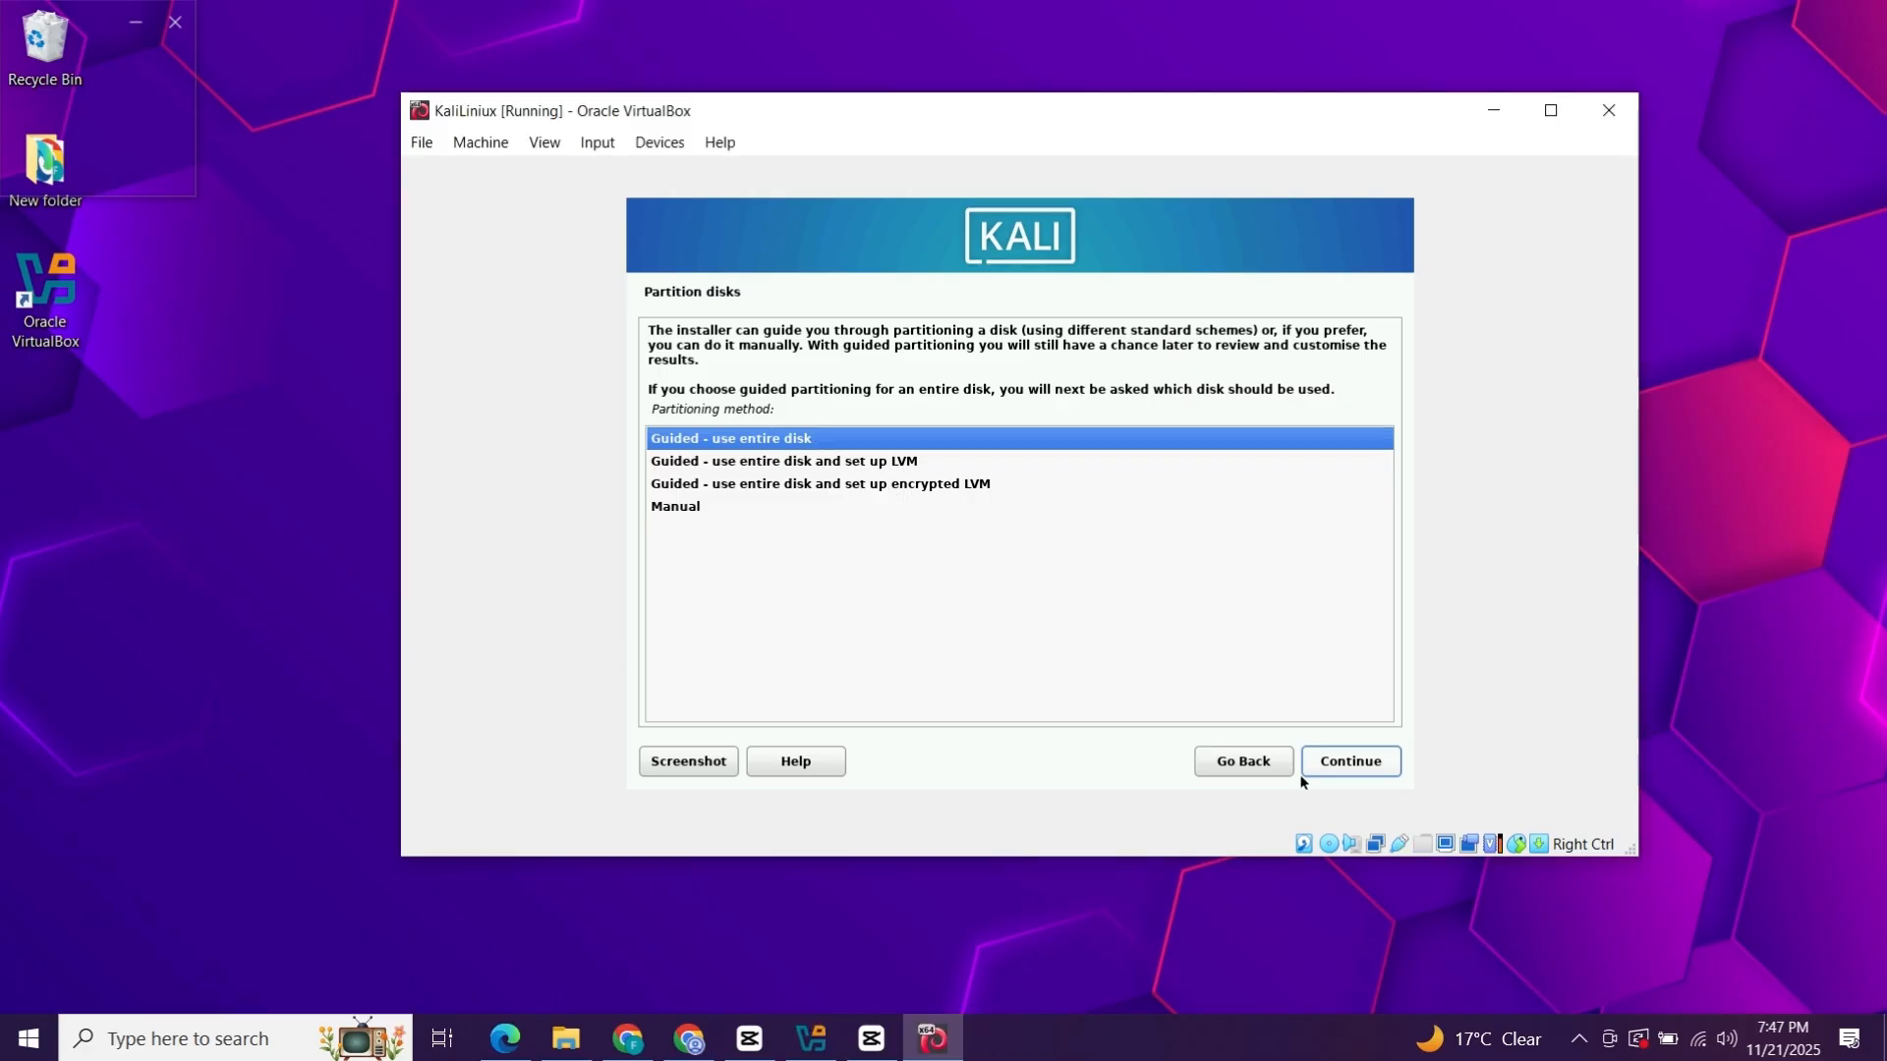
# Use guided partitioning on the 42.9 GB disk with all files in one partition.
pyautogui.click(1349, 772)
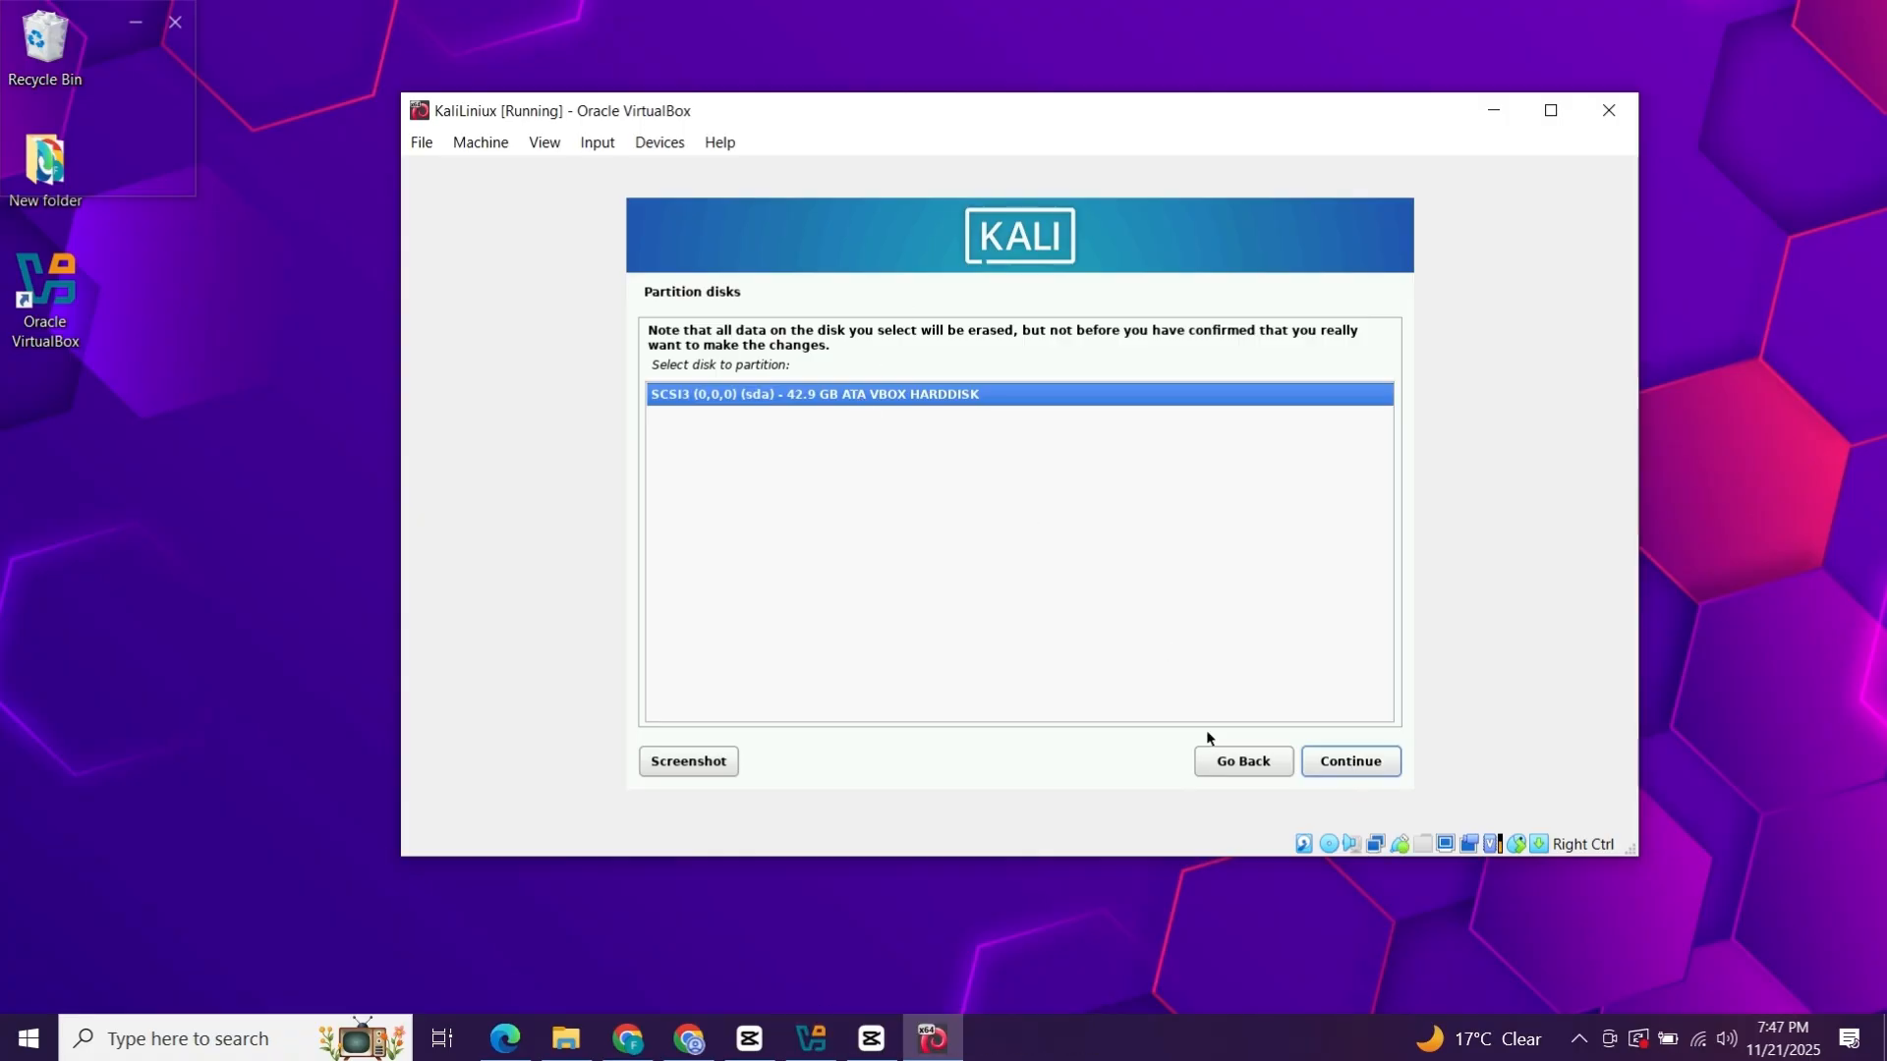
pyautogui.click(1342, 762)
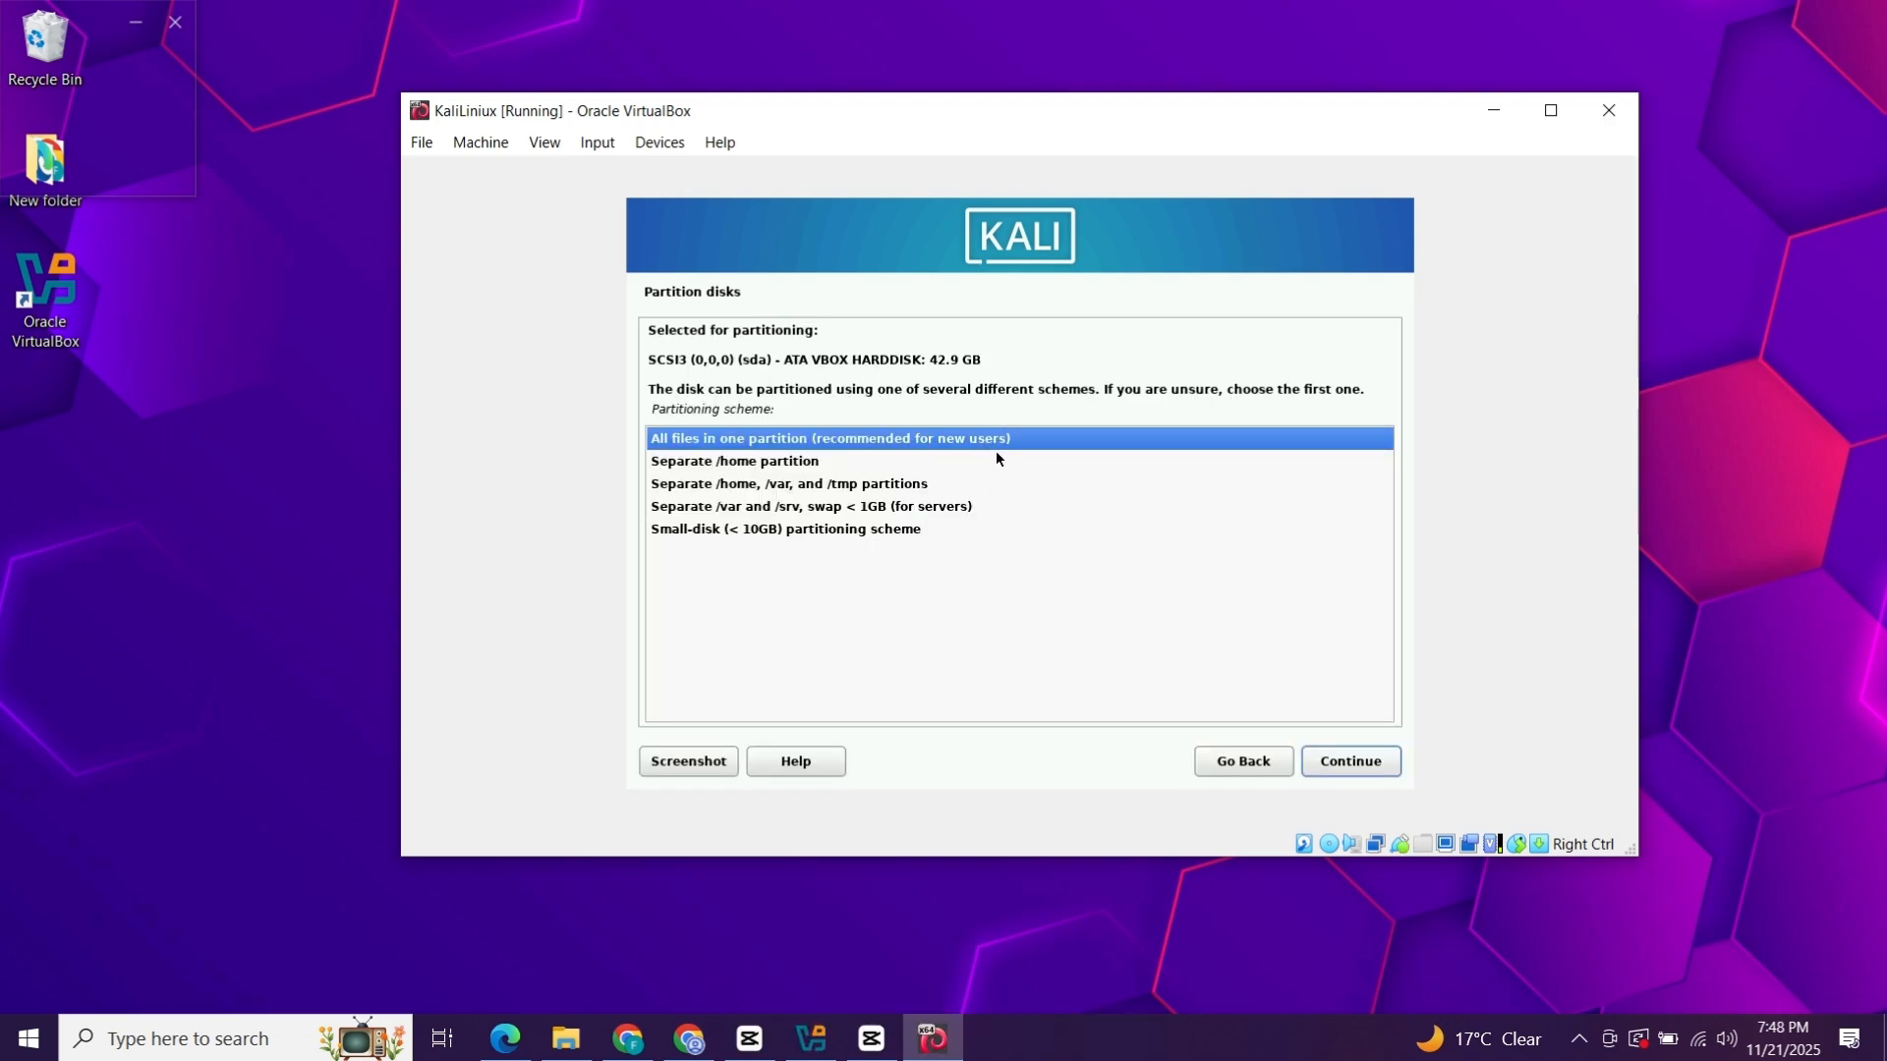
pyautogui.click(1346, 758)
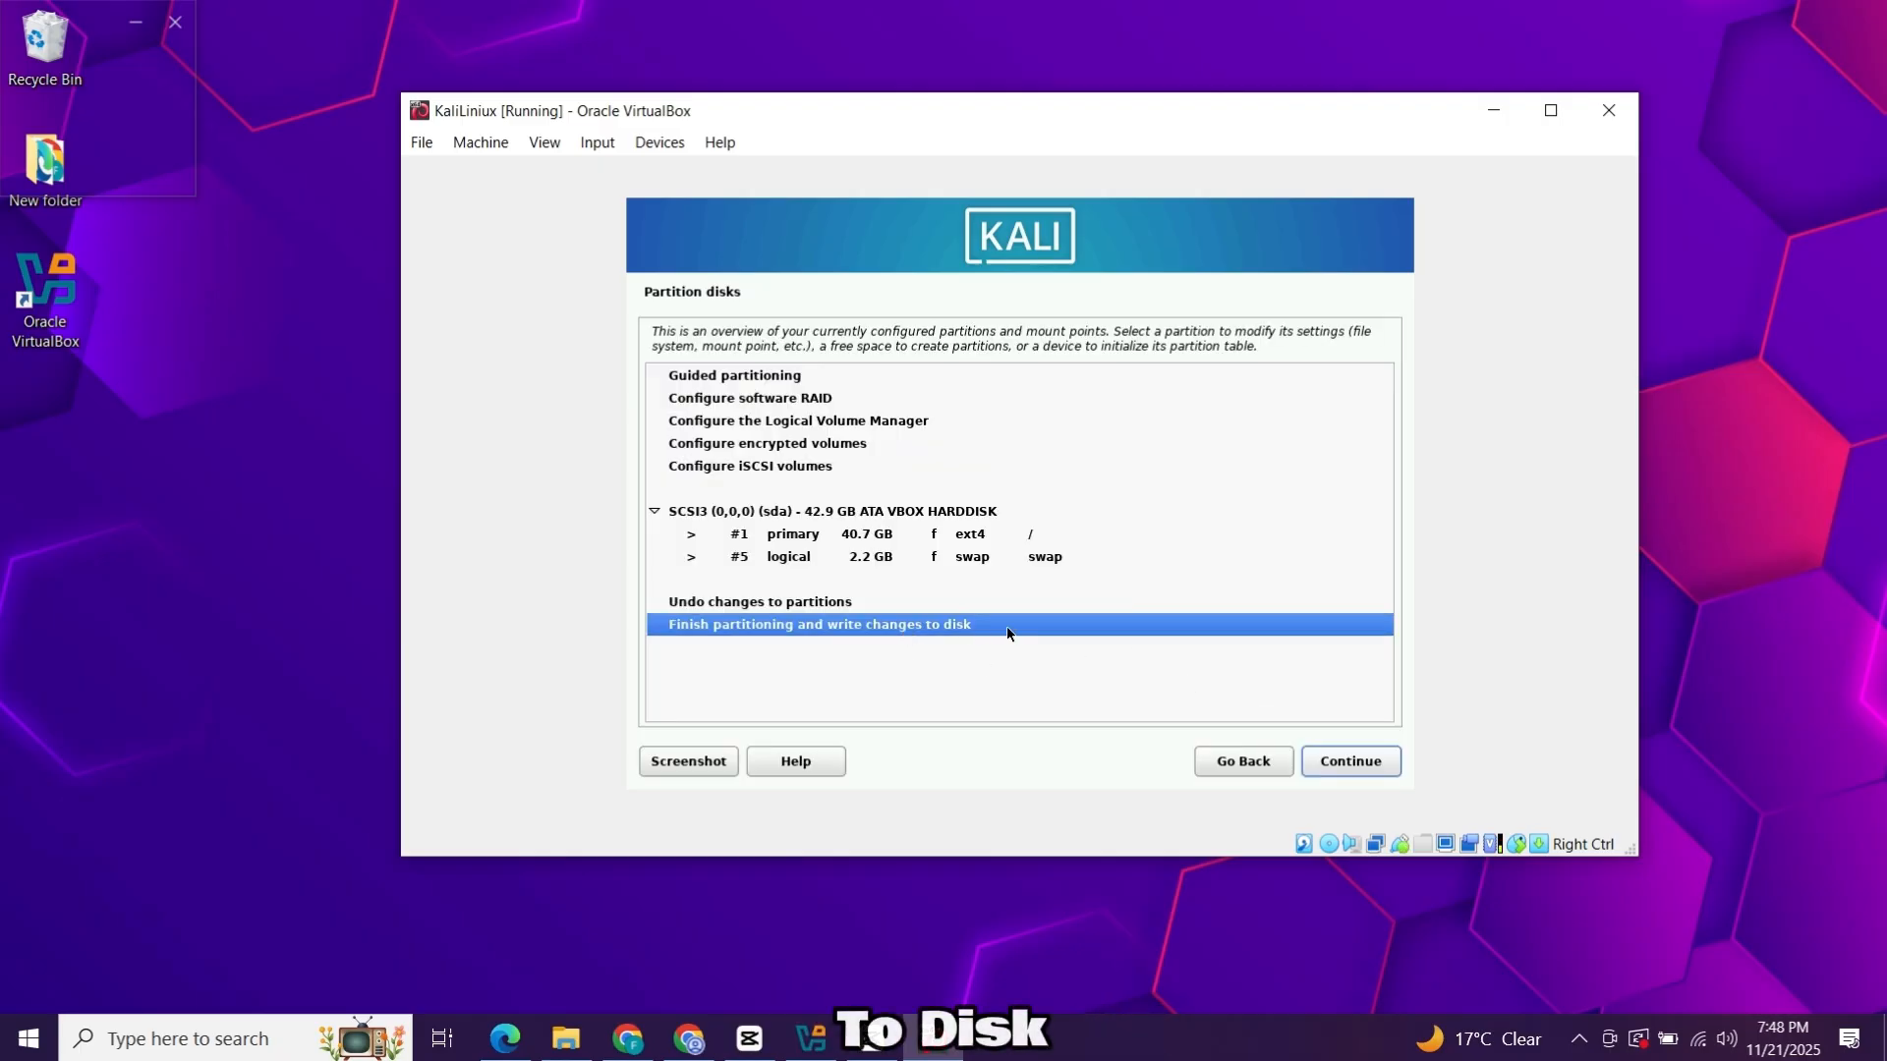
# Finish partitioning, confirm writing the changes to disk, and start the installation.
pyautogui.click(1334, 779)
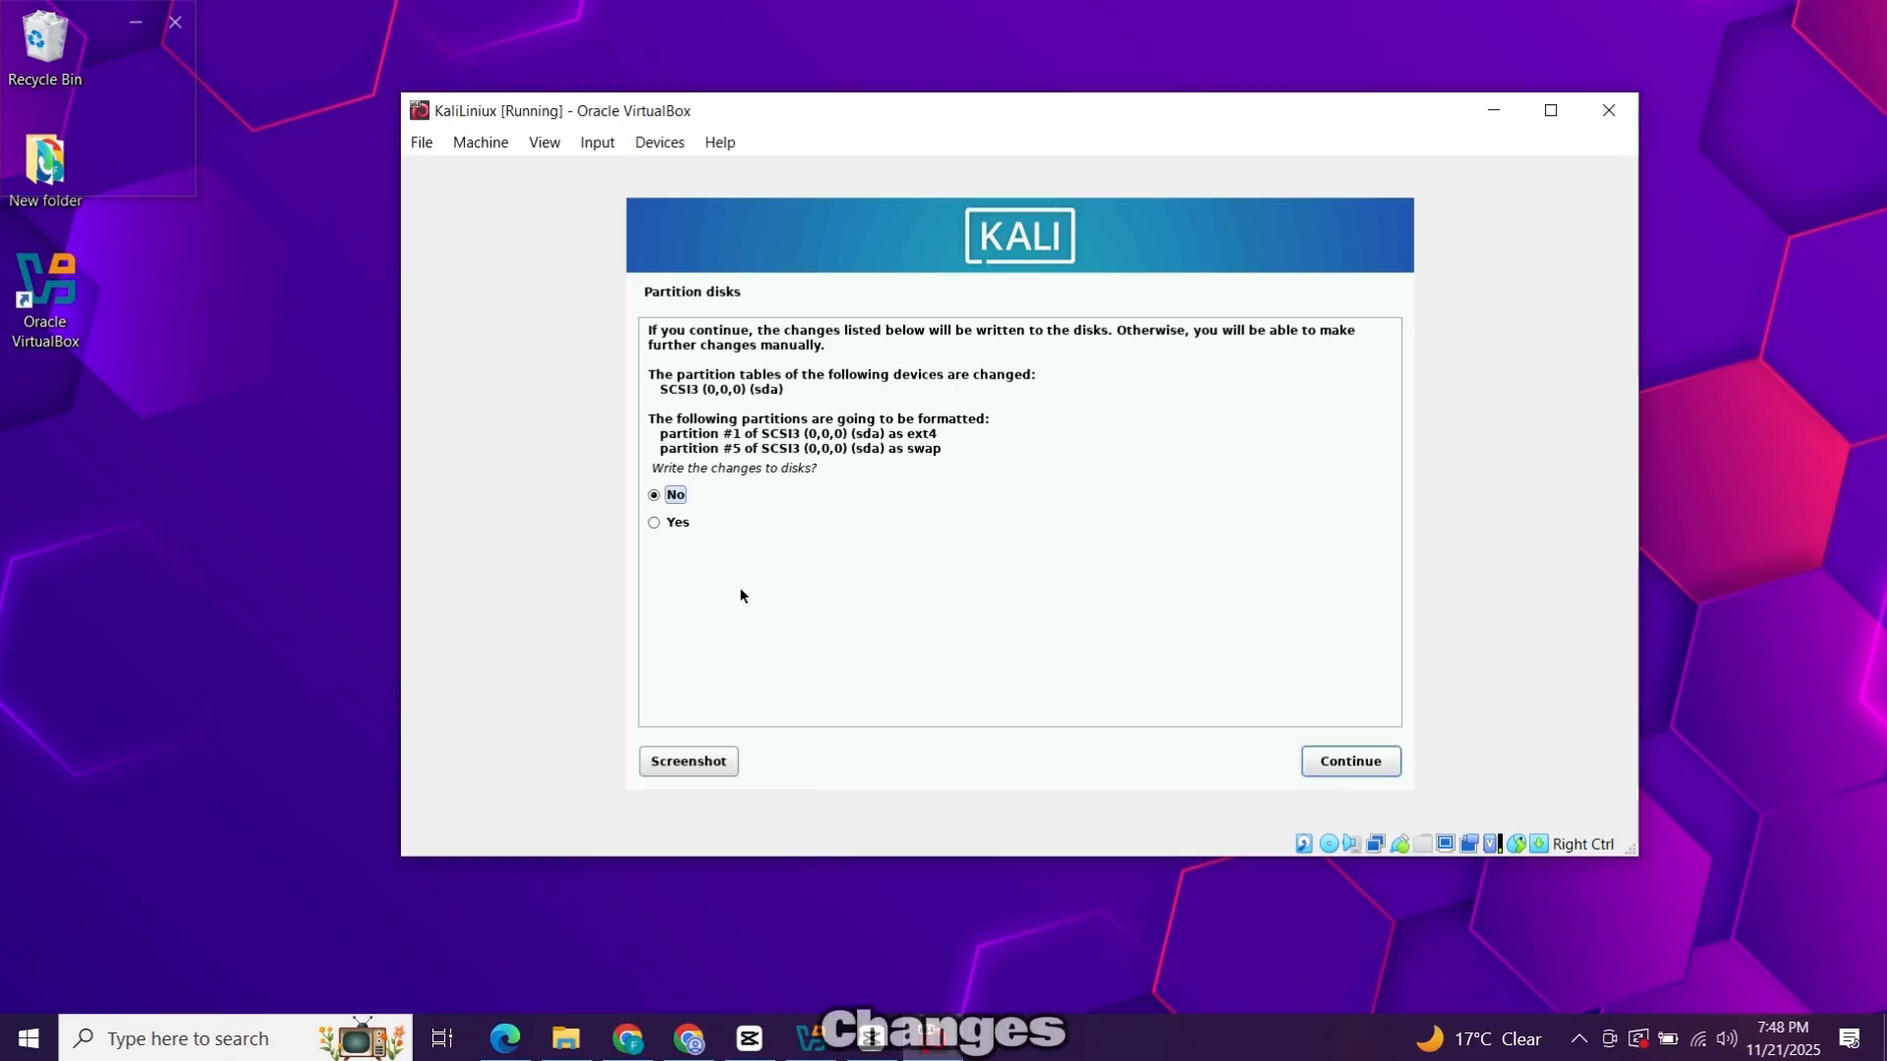
pyautogui.click(654, 523)
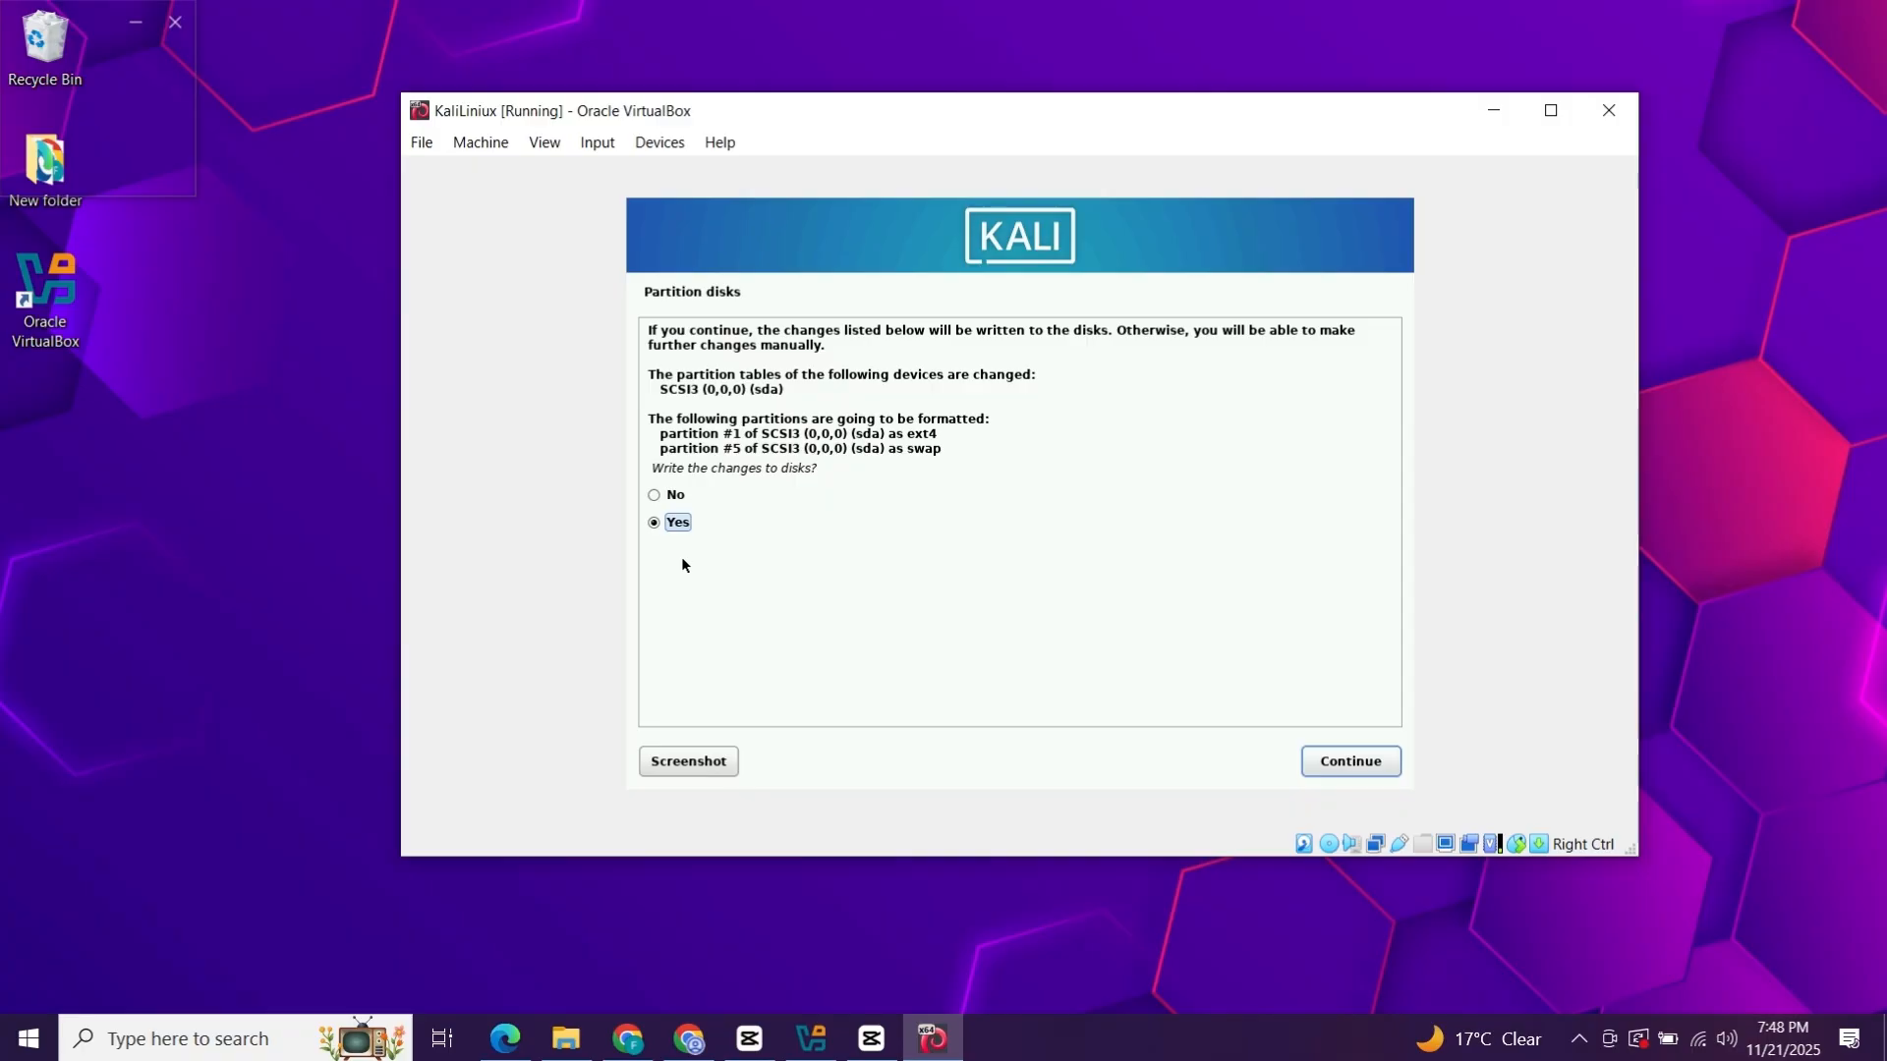
pyautogui.click(1374, 752)
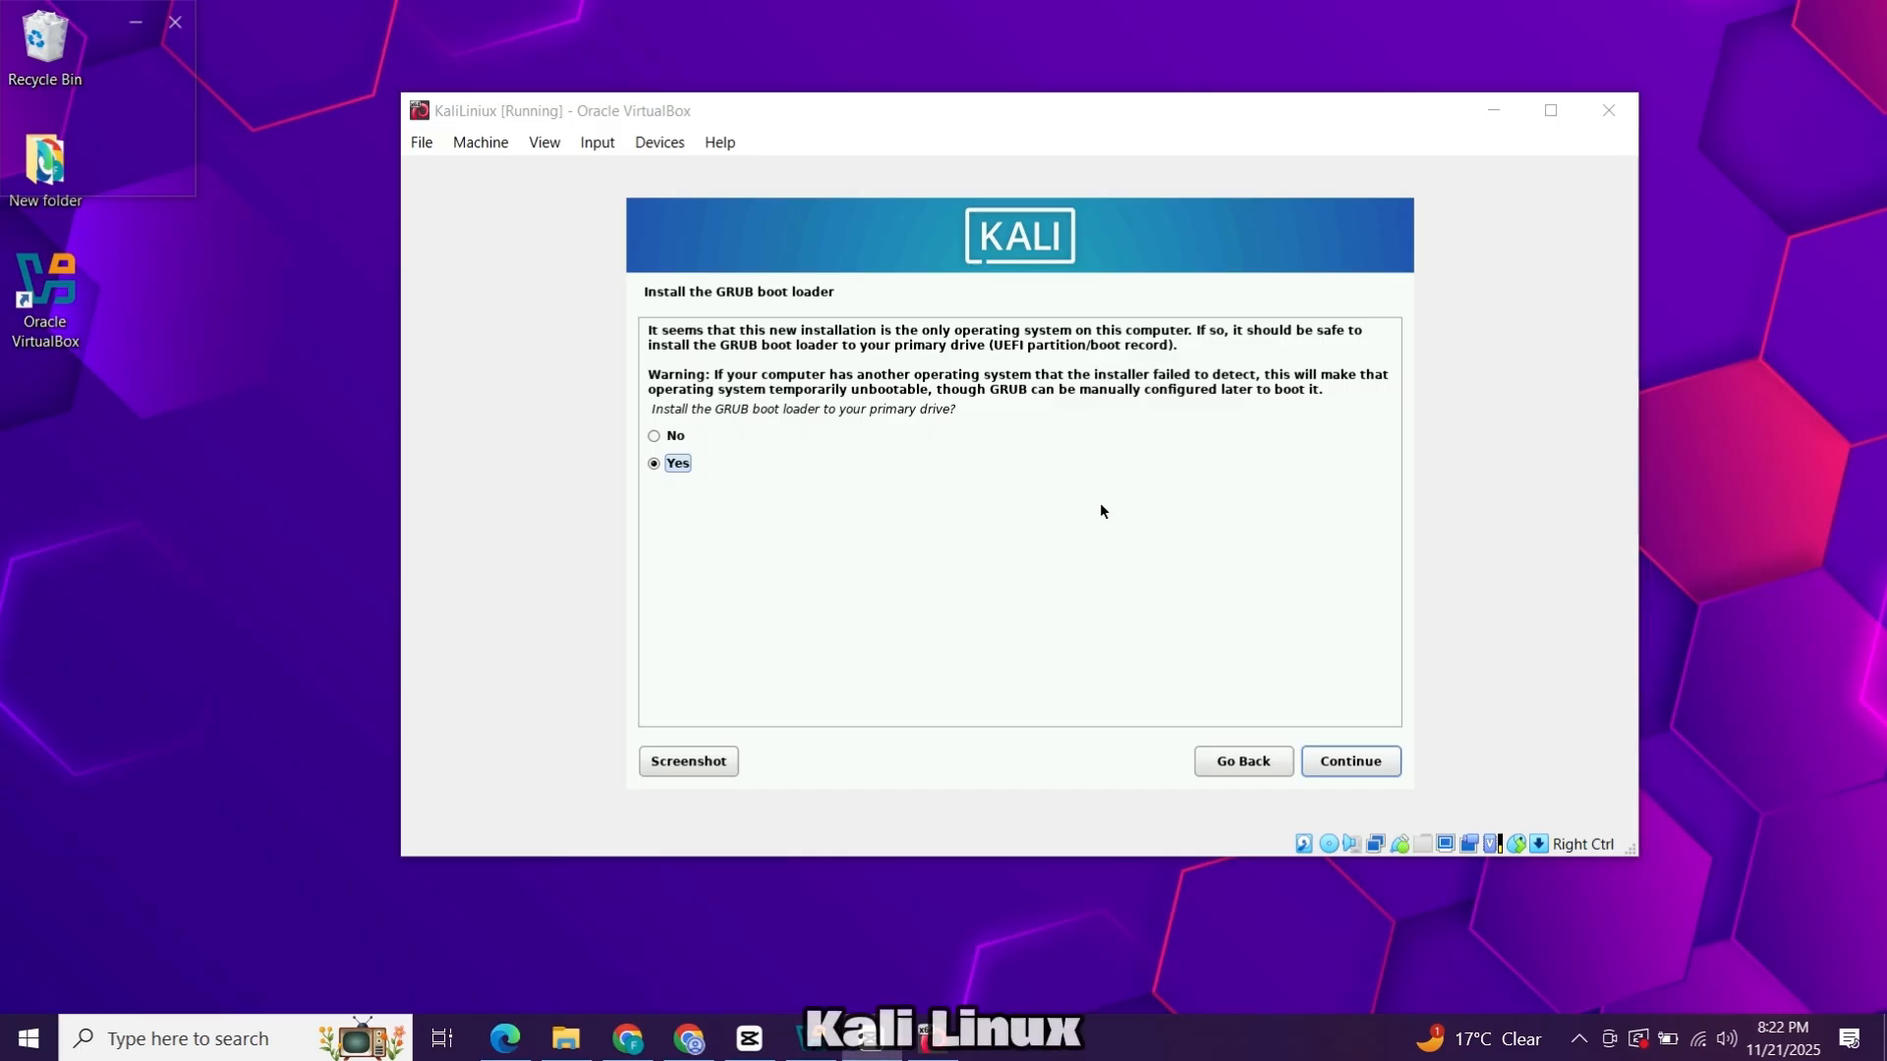
# Install the GRUB boot loader to /dev/sda to complete the installation.
pyautogui.click(1368, 763)
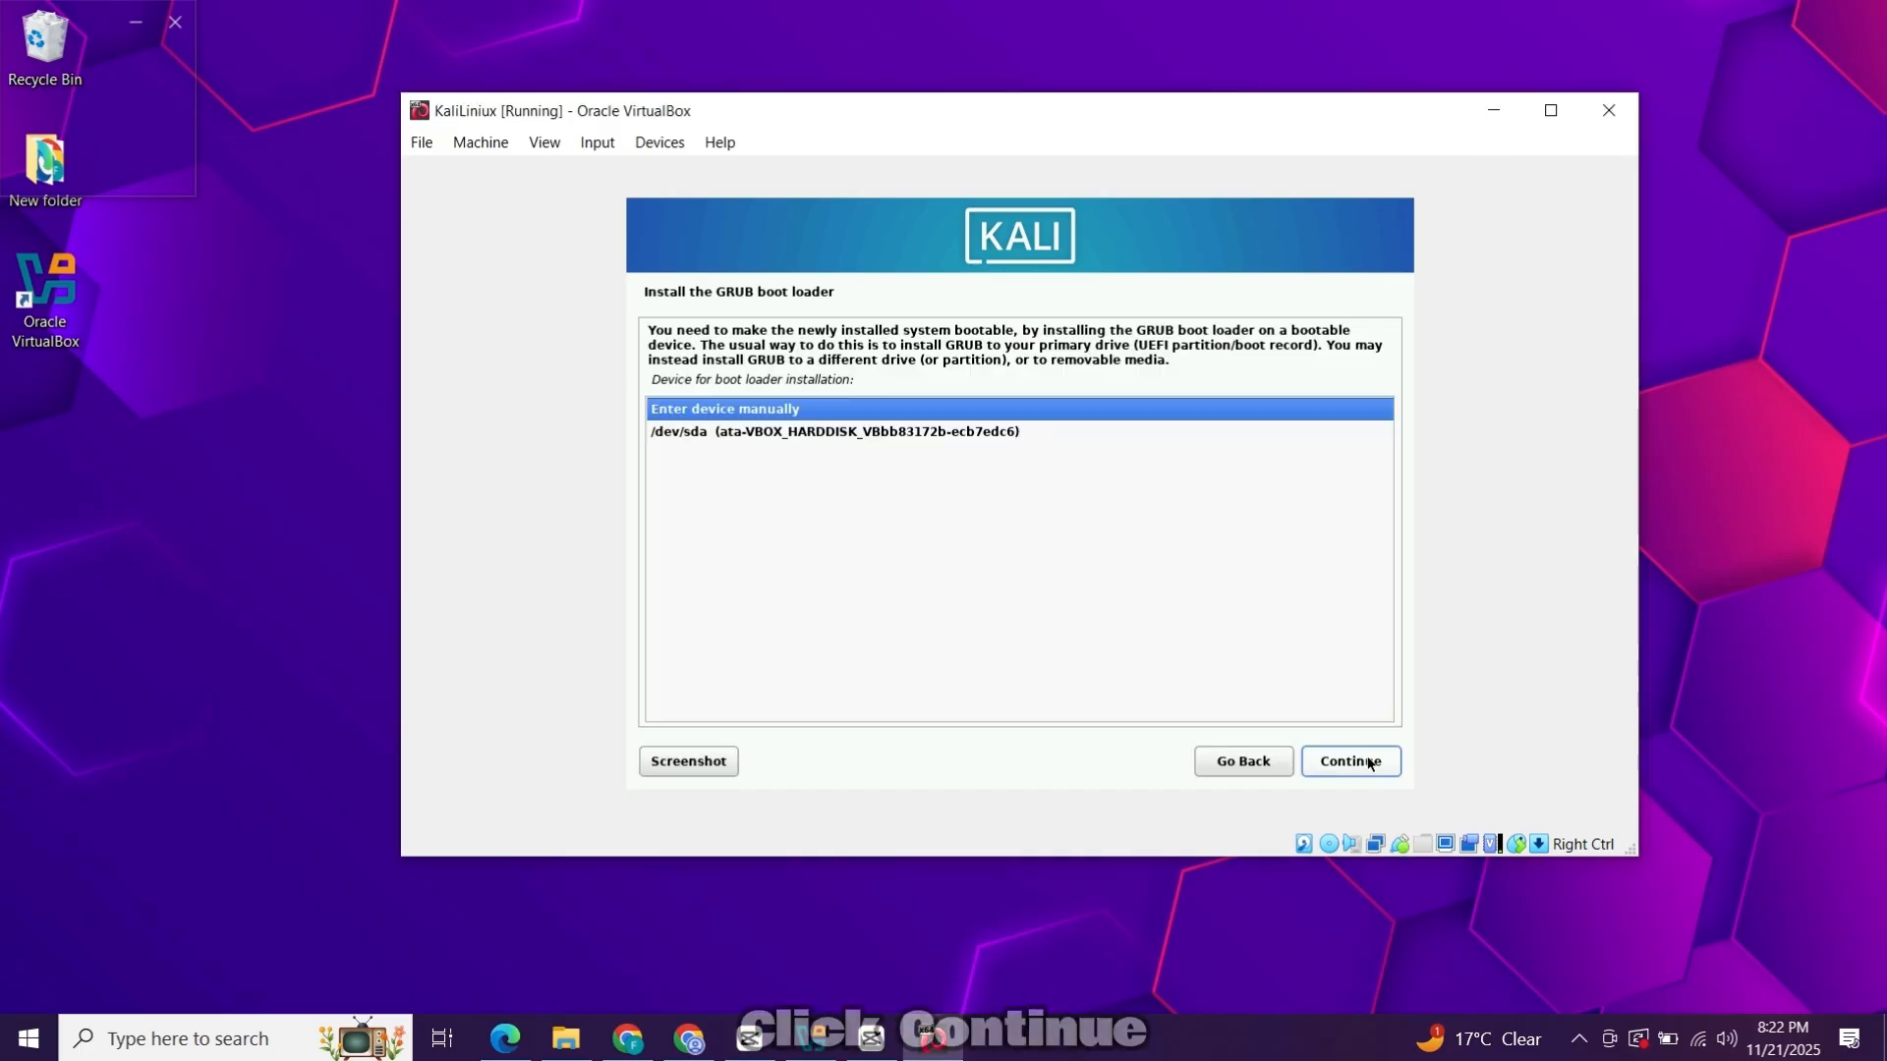
pyautogui.click(996, 433)
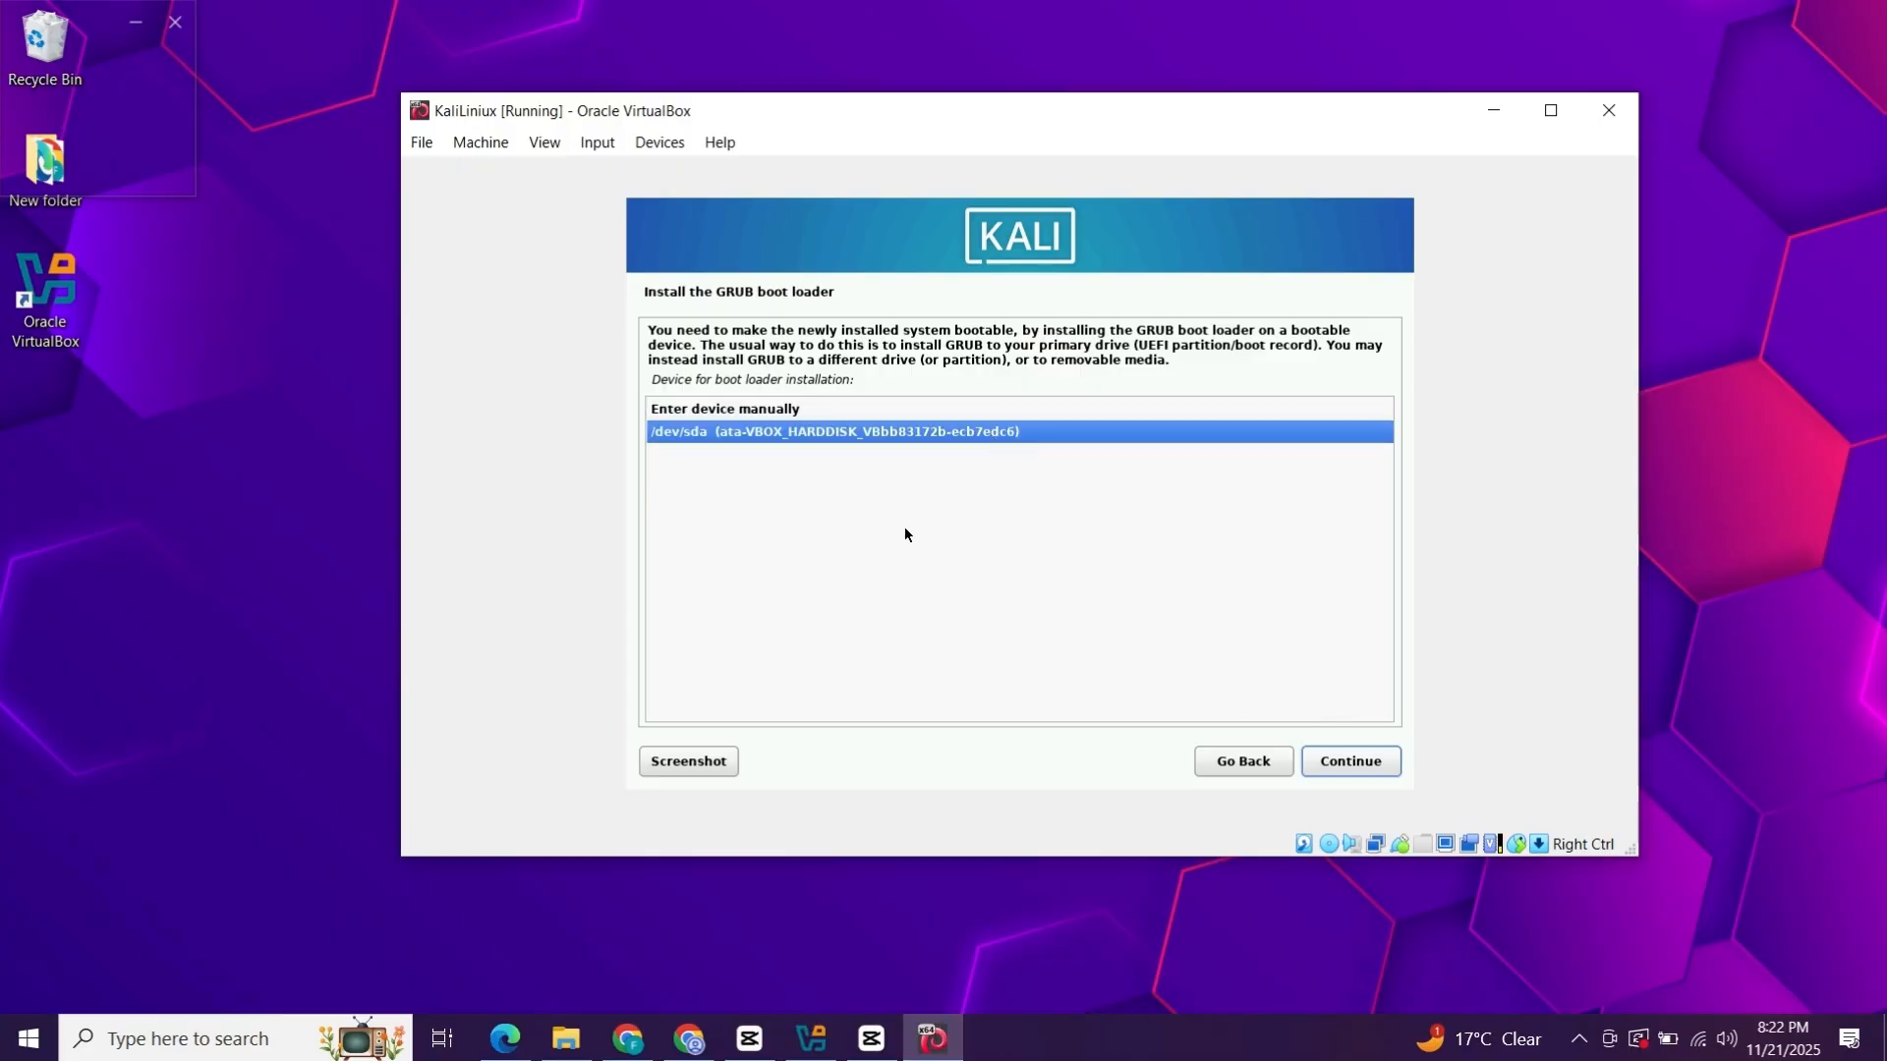
pyautogui.click(1363, 775)
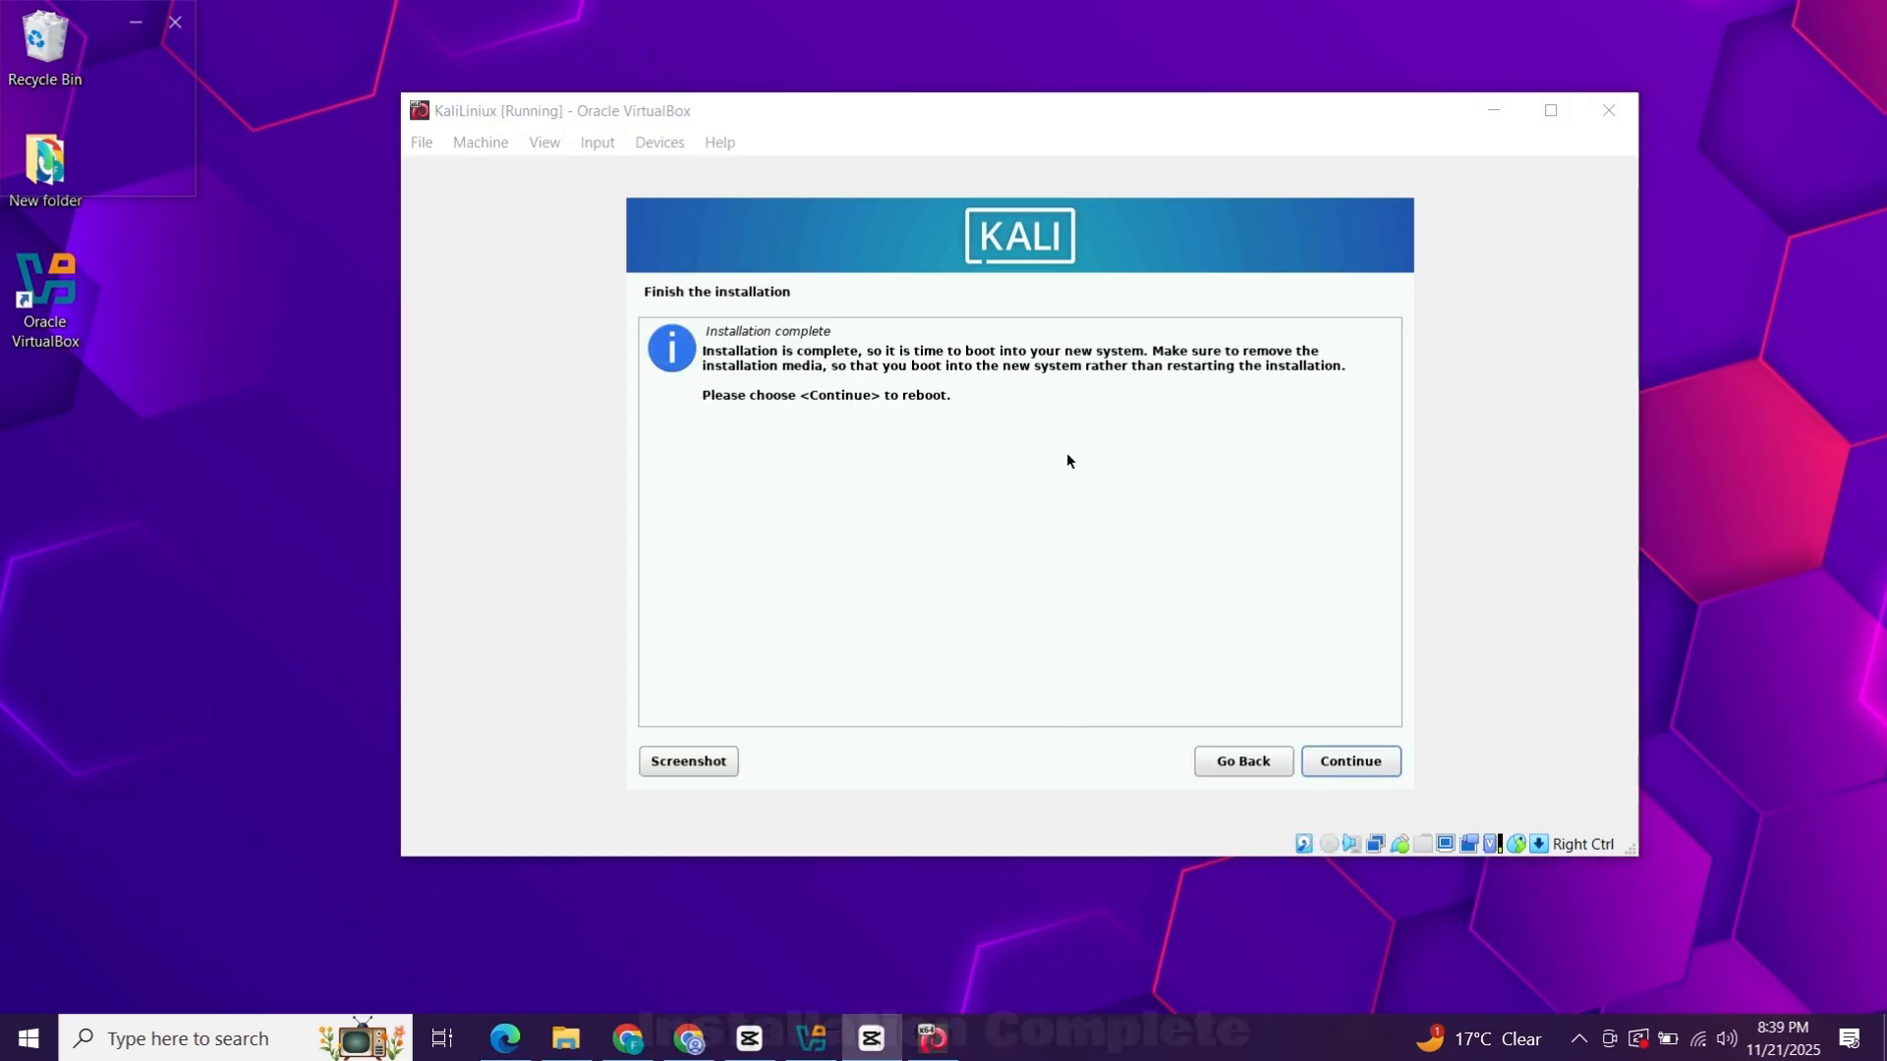
# Continue past Installation complete to reboot the VM into the GRUB menu.
pyautogui.click(1364, 768)
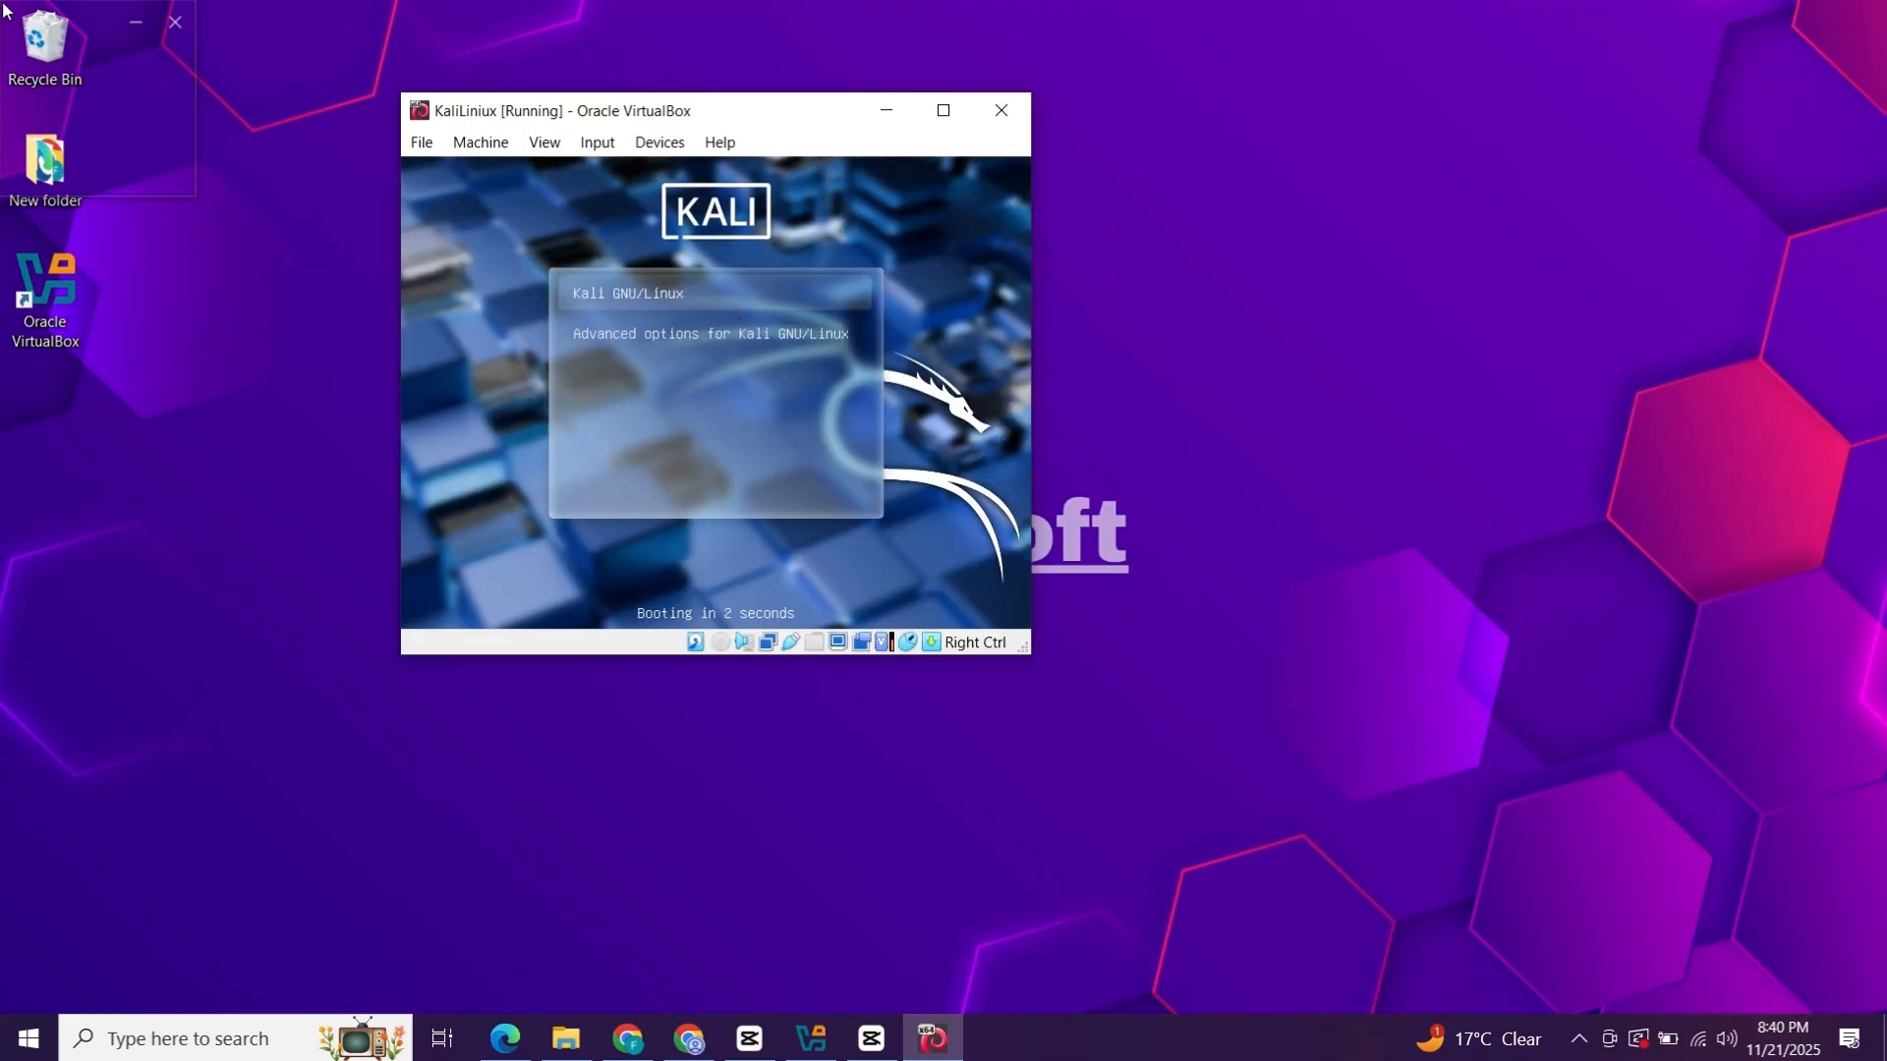
# Boot Kali GNU/Linux from GRUB and enlarge the VM window to nearly fill the screen.
pyautogui.press('Return')
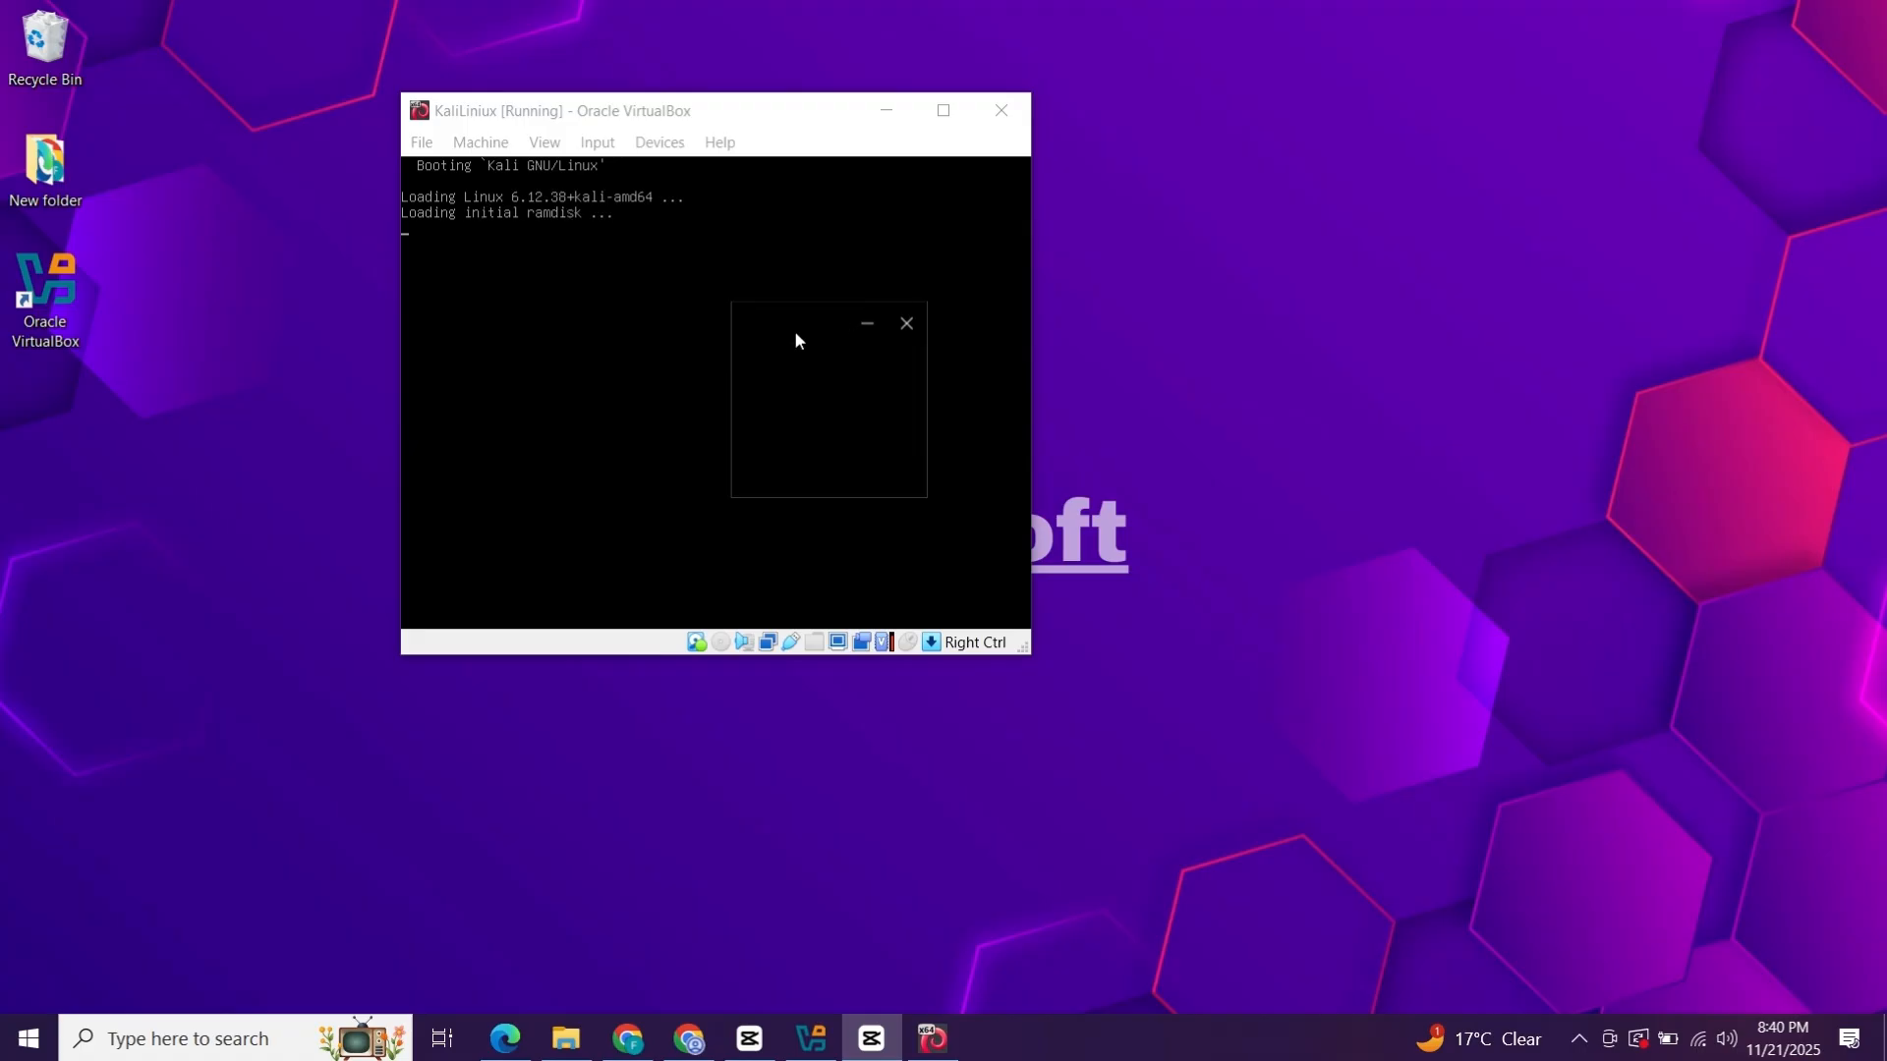
pyautogui.moveTo(801, 125); pyautogui.dragTo(979, 242)
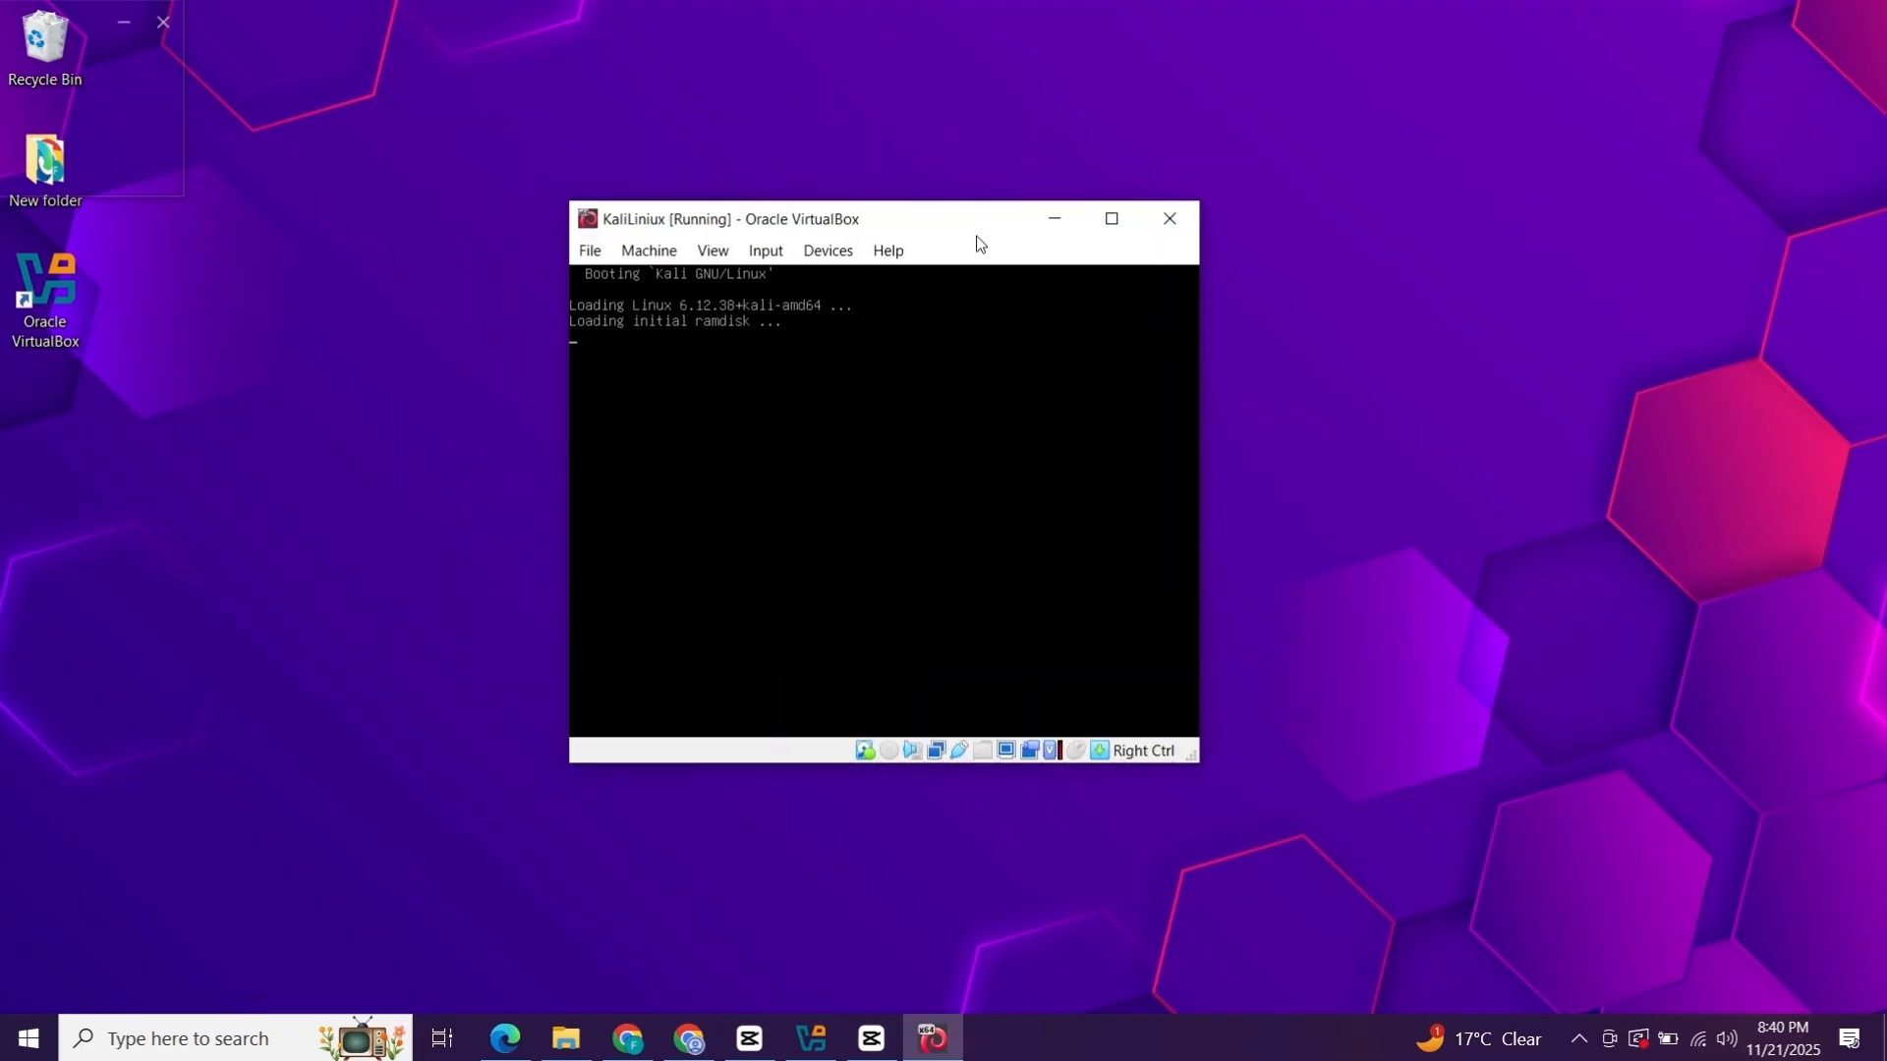
pyautogui.moveTo(1201, 762); pyautogui.dragTo(1705, 987)
pyautogui.moveTo(1189, 201); pyautogui.dragTo(1189, 5)
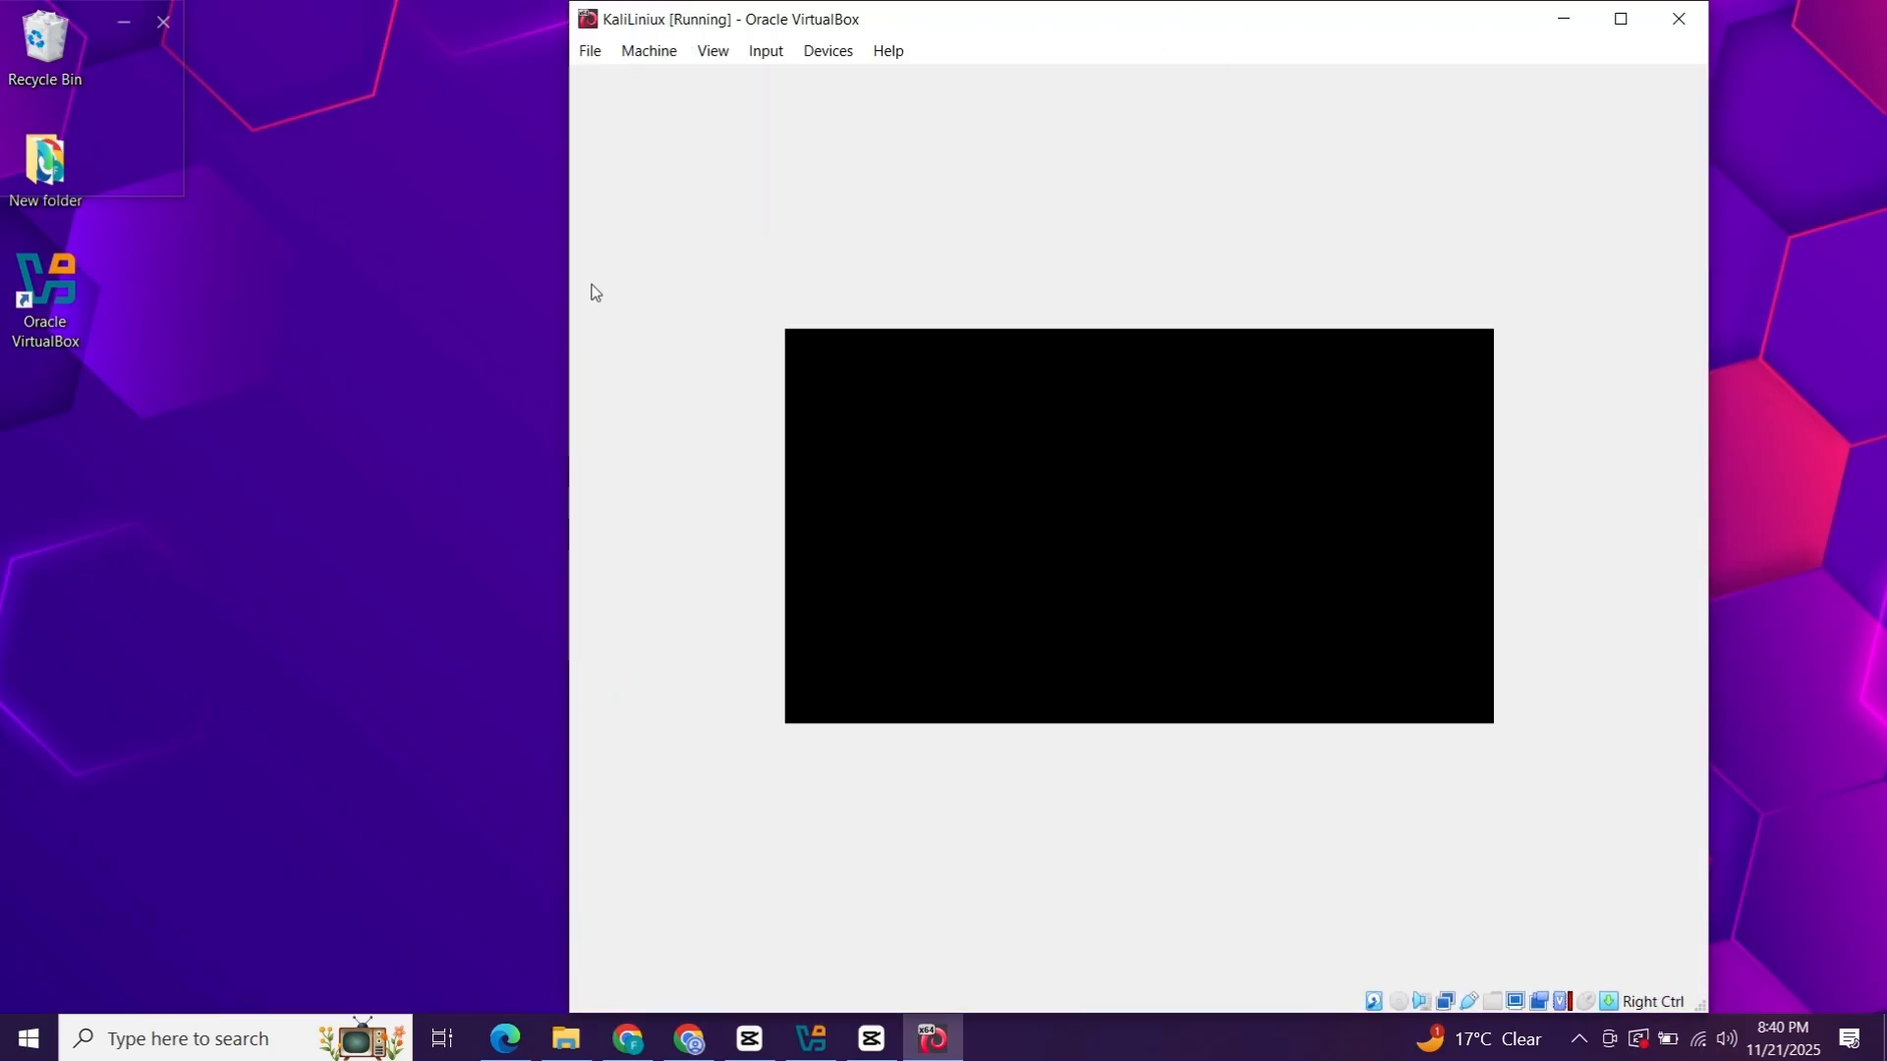
pyautogui.moveTo(570, 295); pyautogui.dragTo(208, 227)
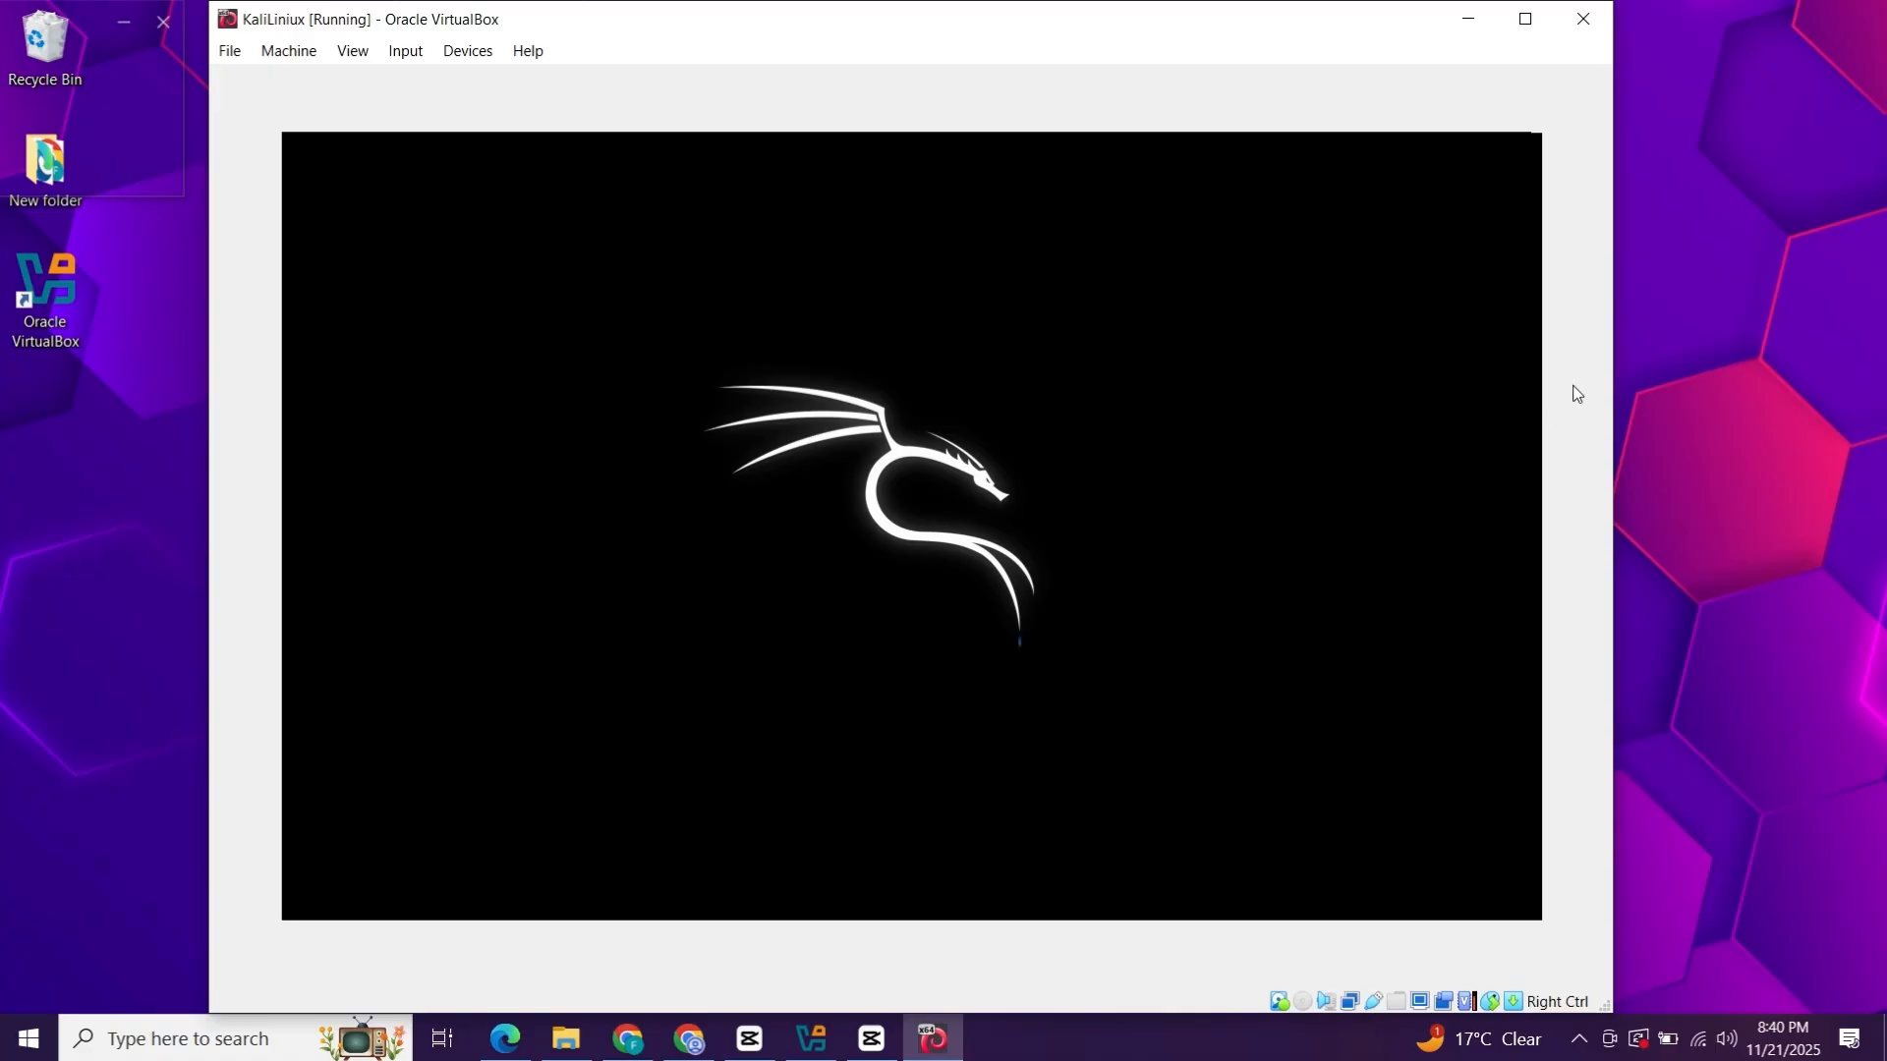
pyautogui.moveTo(1613, 392); pyautogui.dragTo(1731, 390)
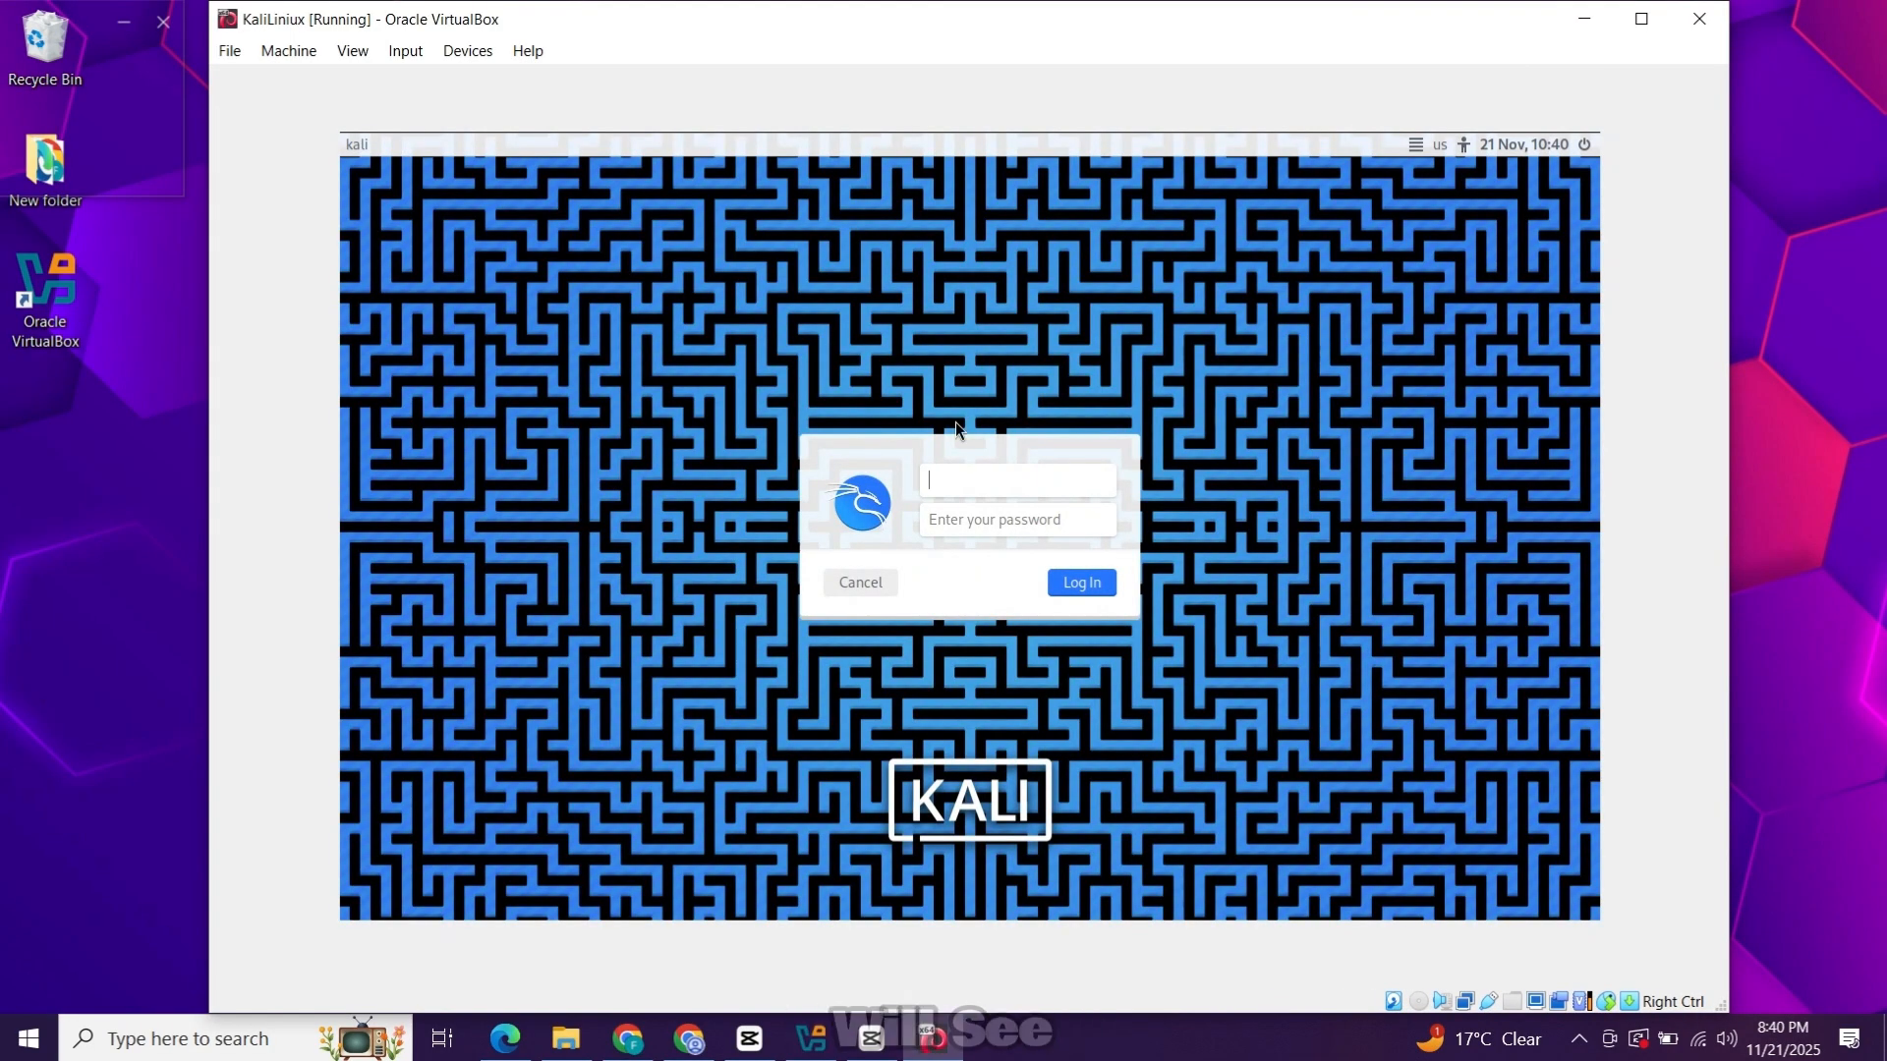
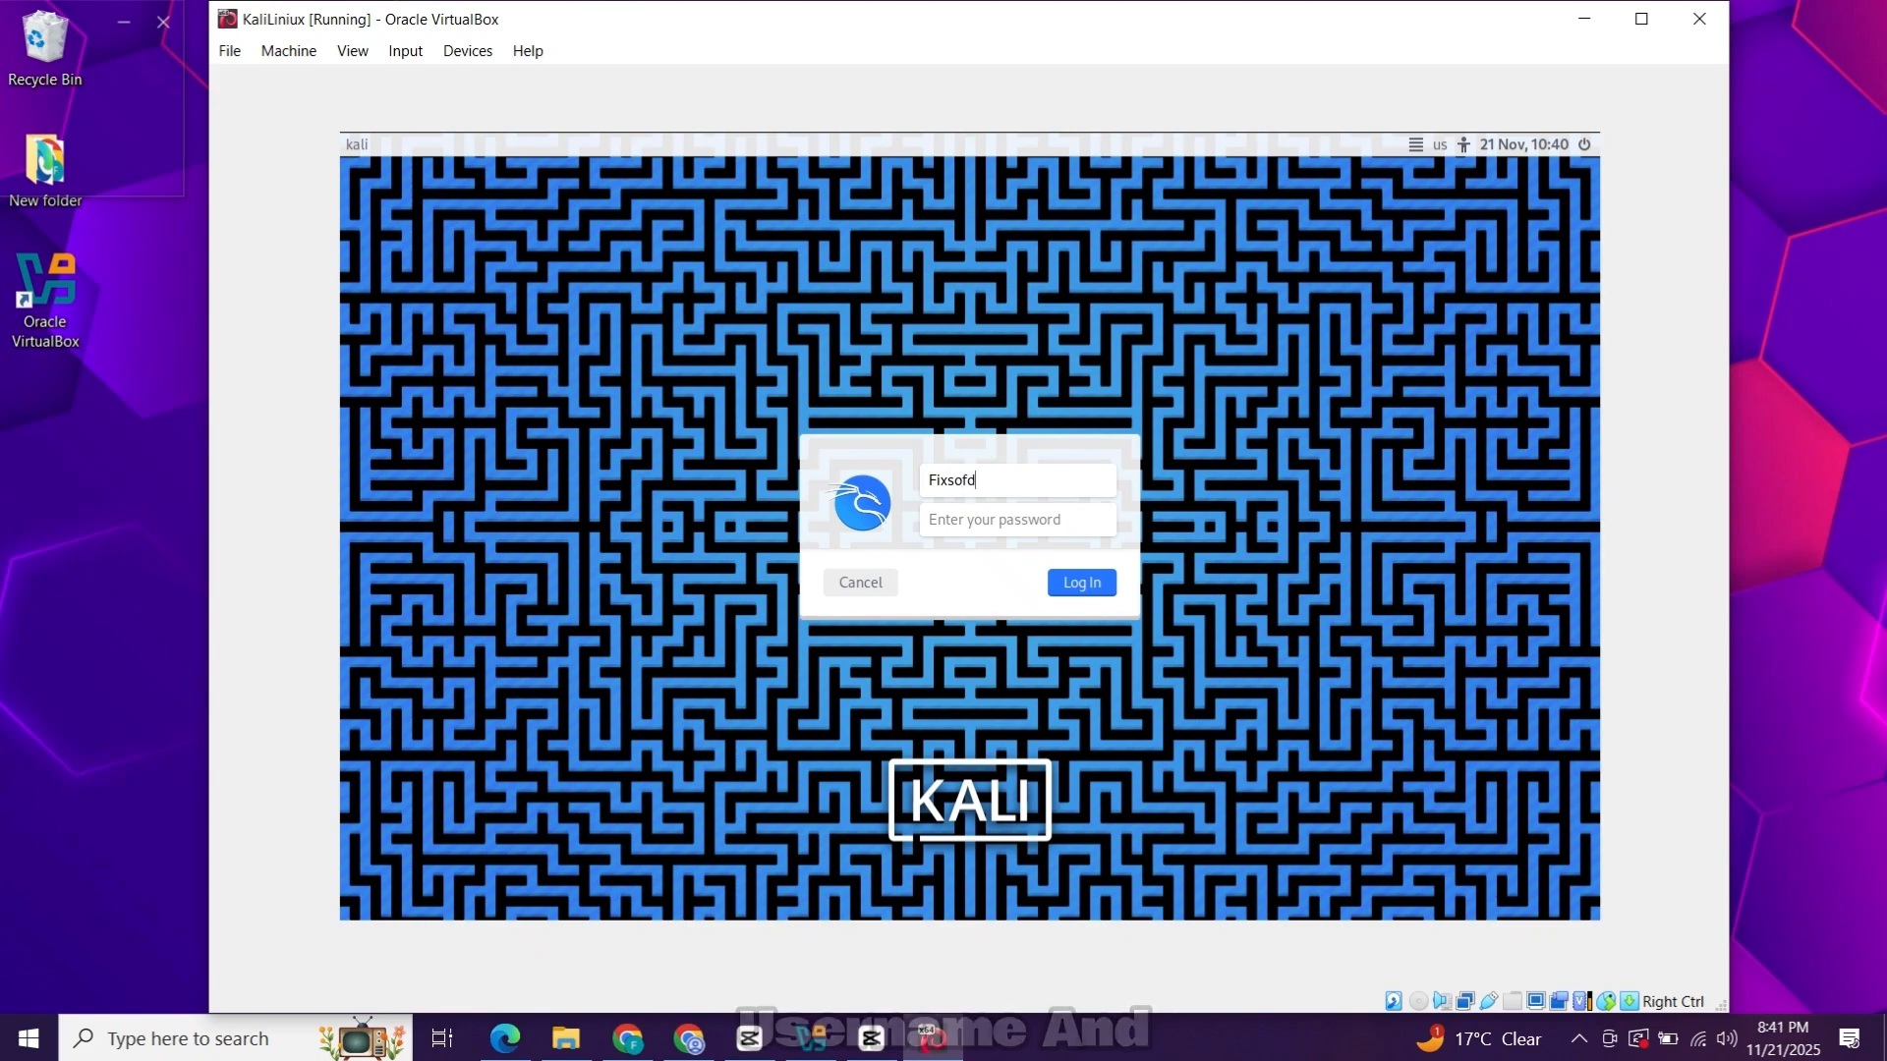
# Log in at the Kali login screen with the new user's username and password.
pyautogui.click(977, 517)
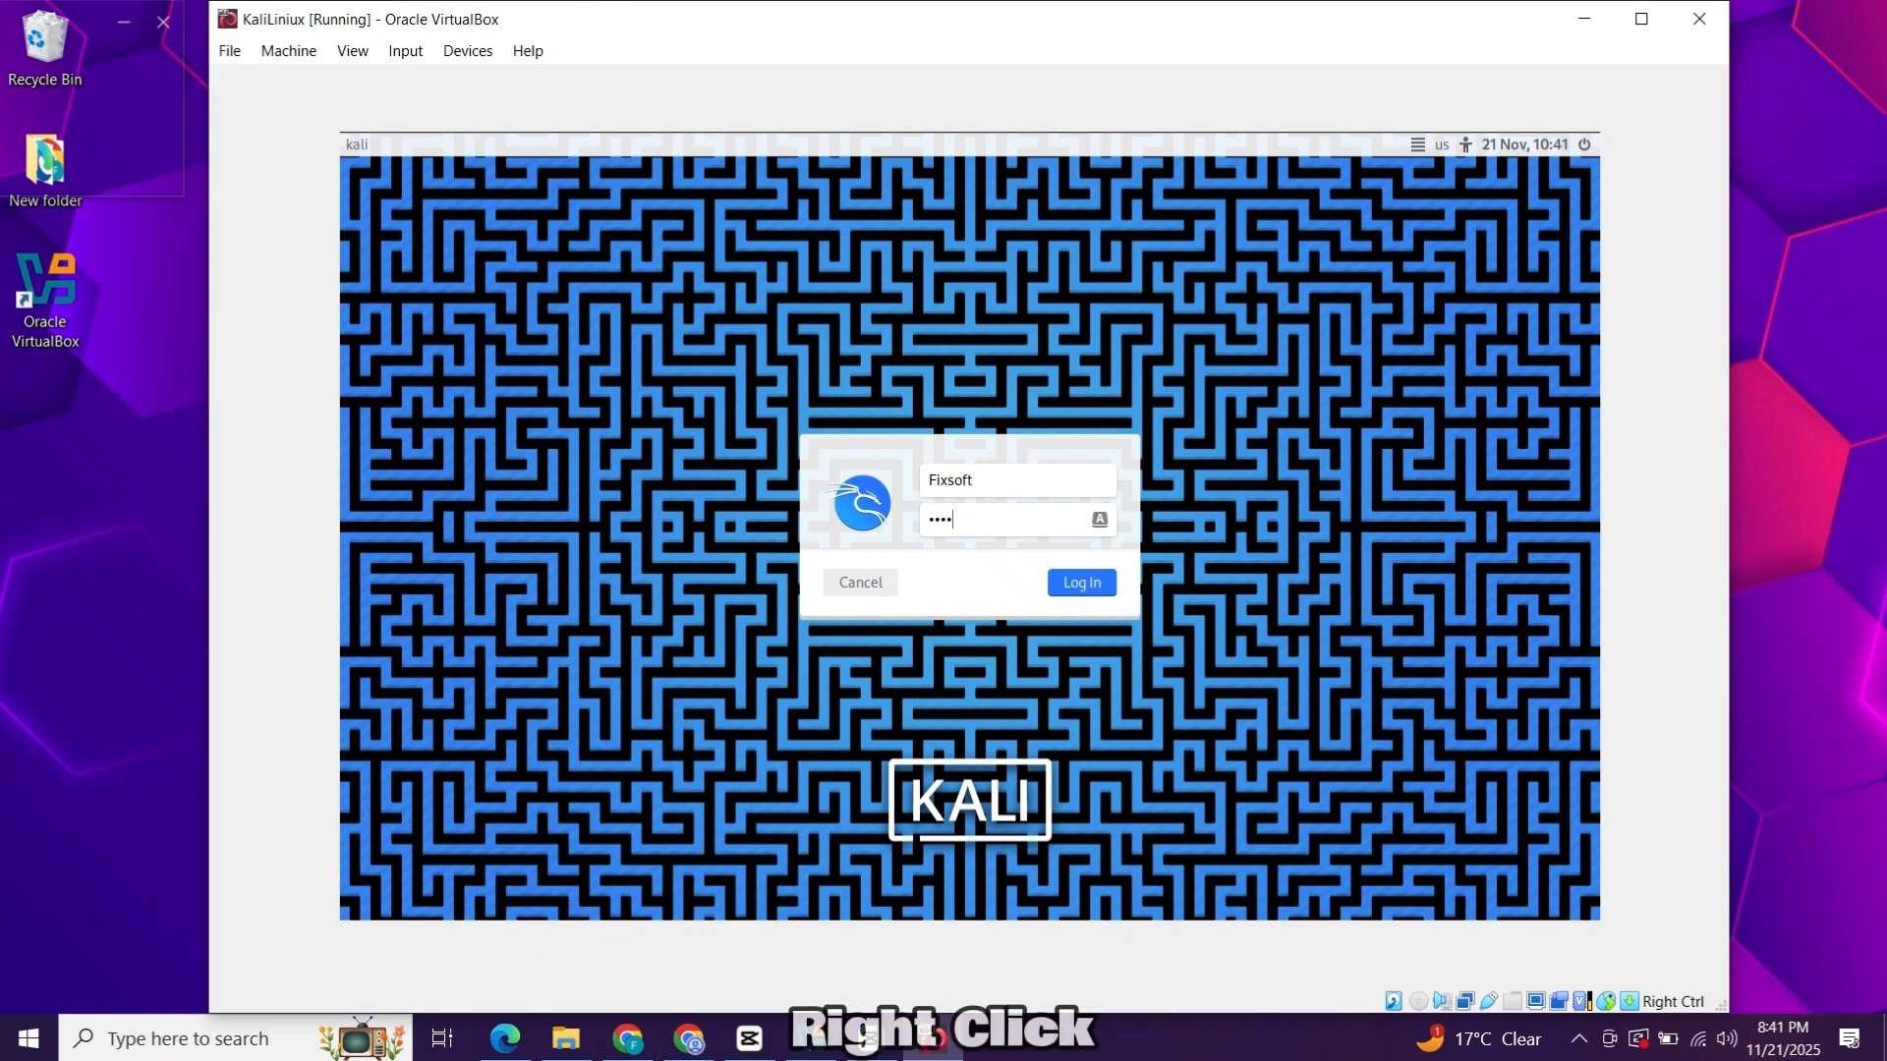
pyautogui.click(1084, 581)
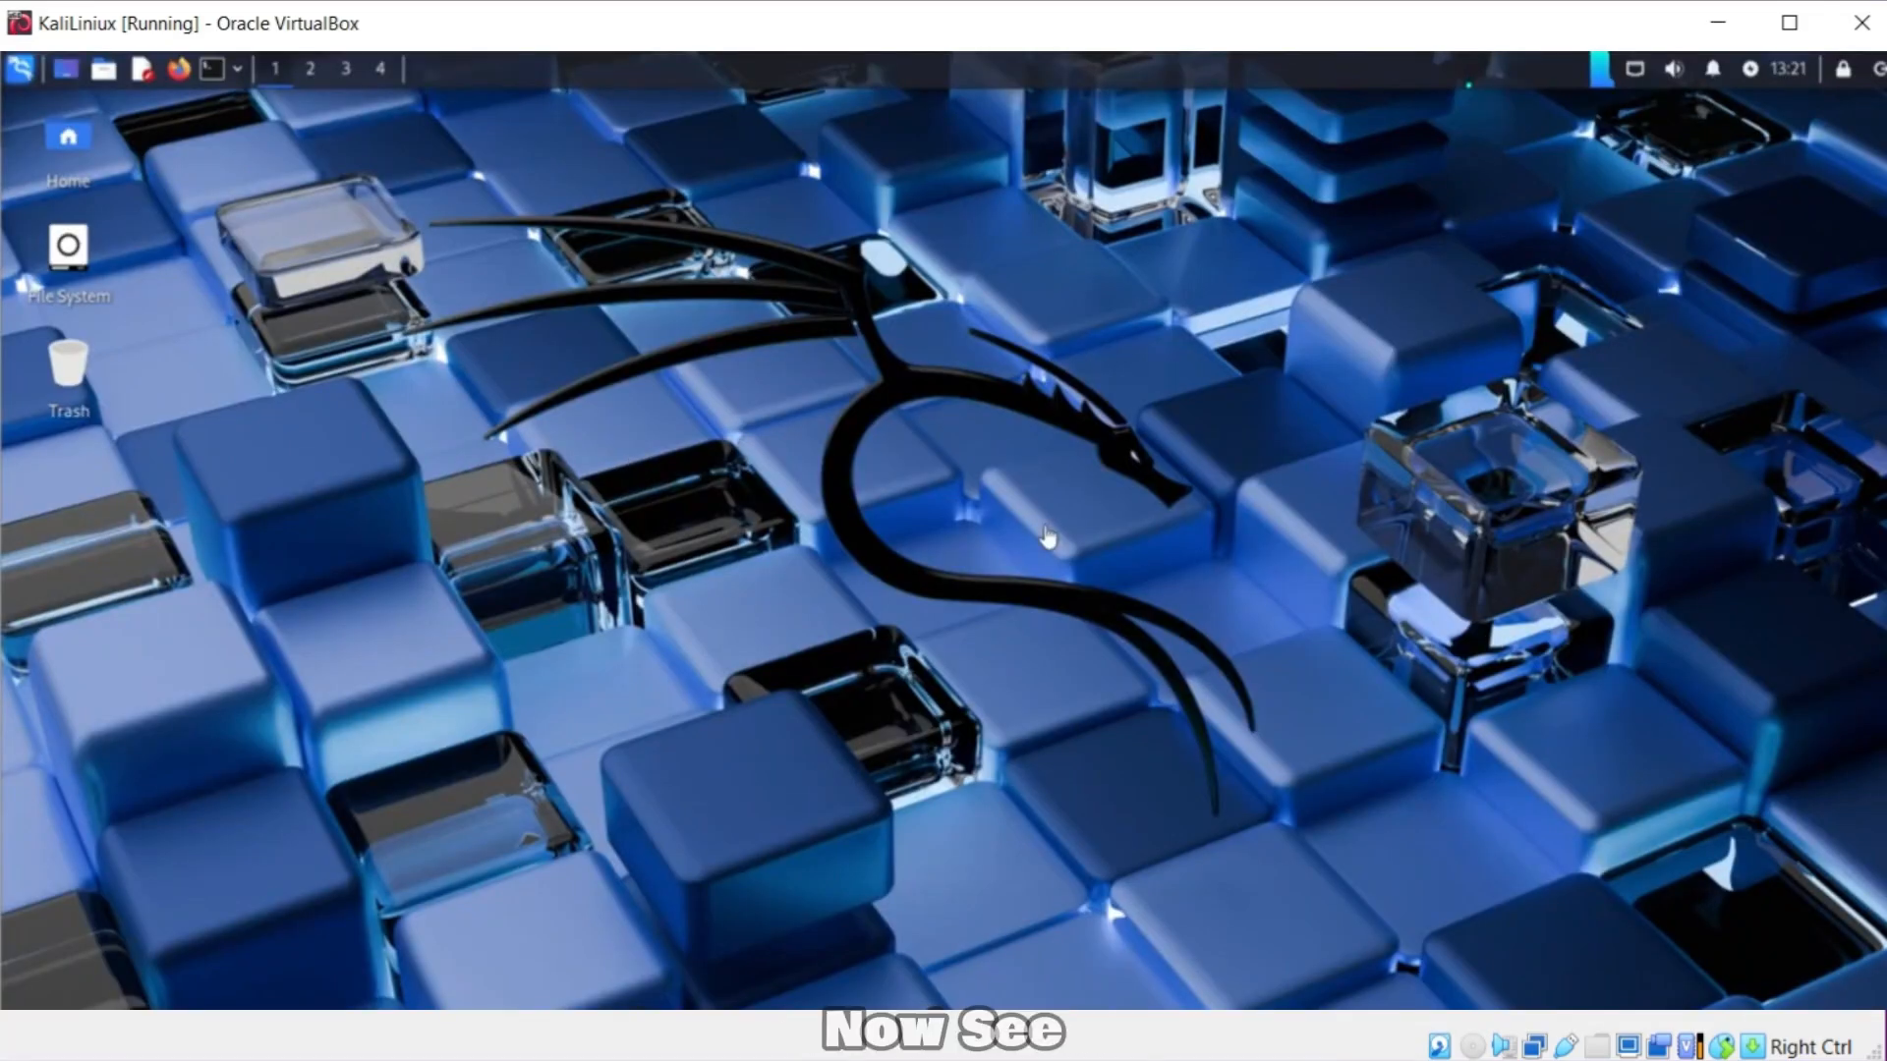
pyautogui.rightClick(1018, 443)
pyautogui.press('Escape')
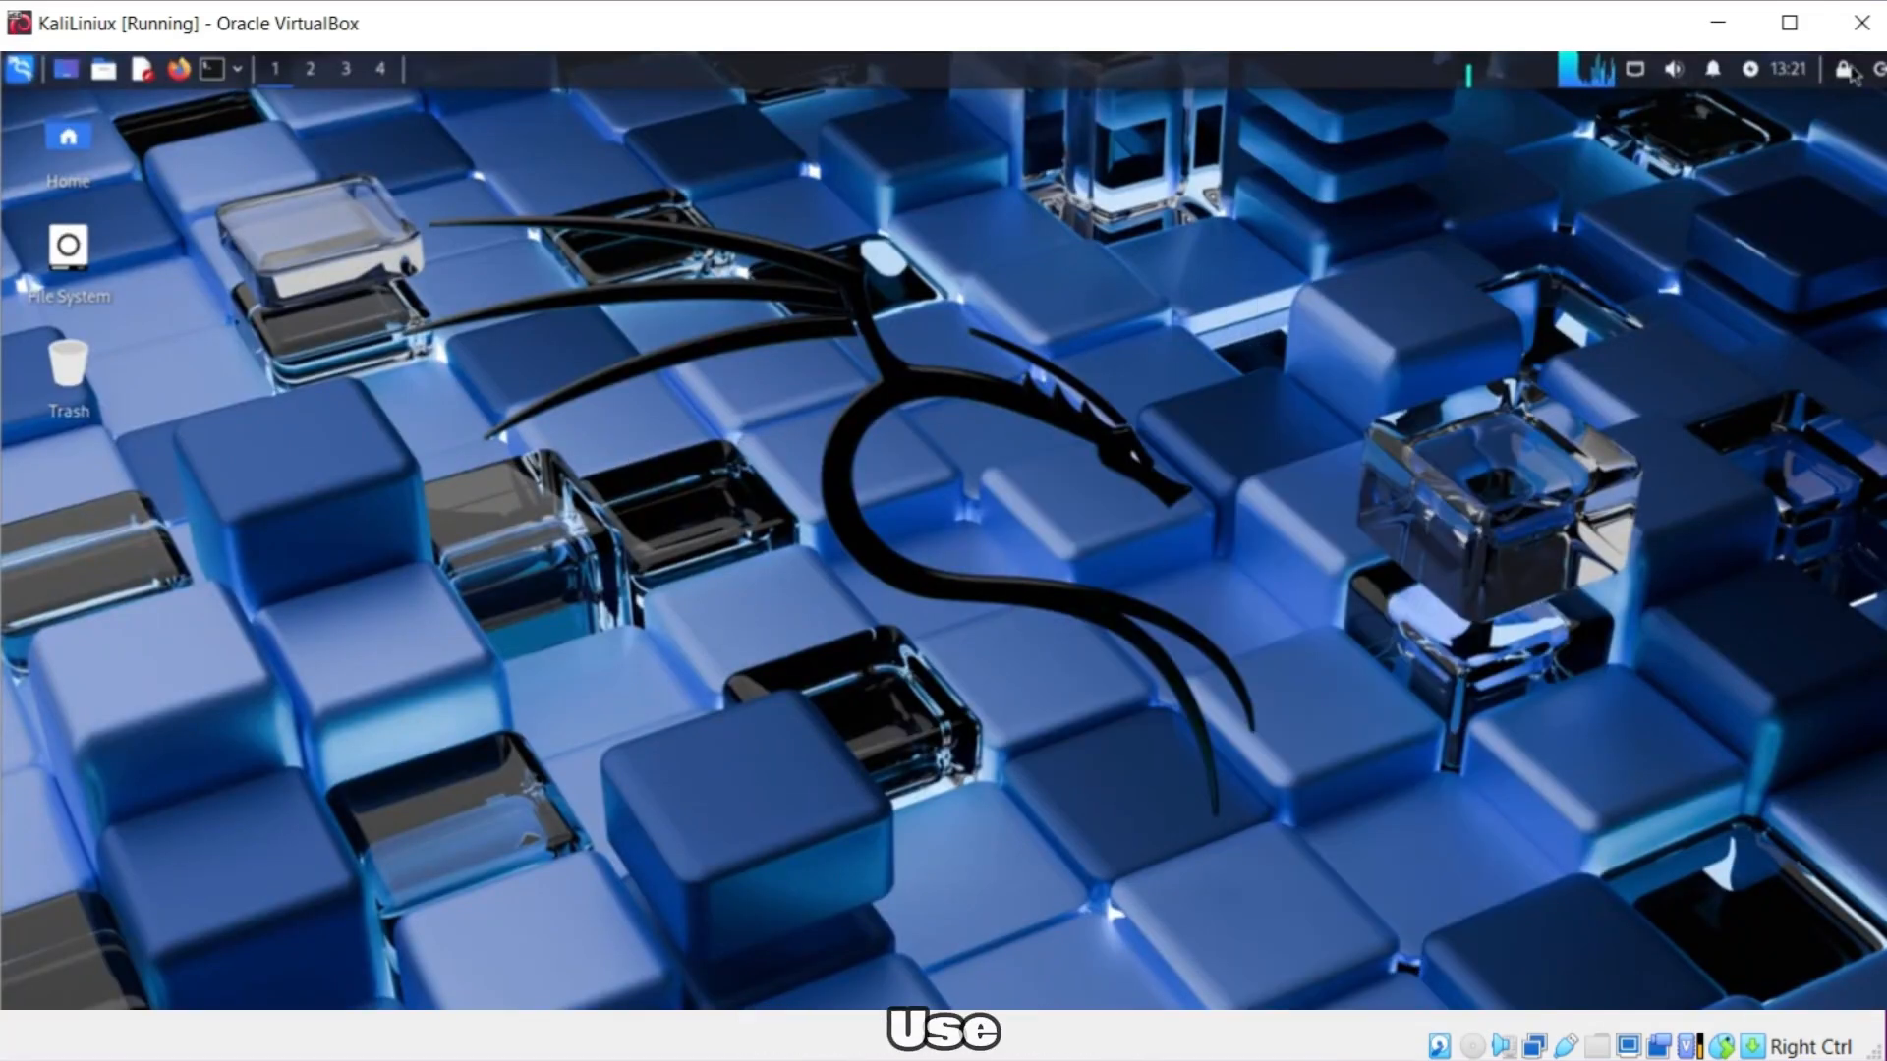
pyautogui.click(1663, 69)
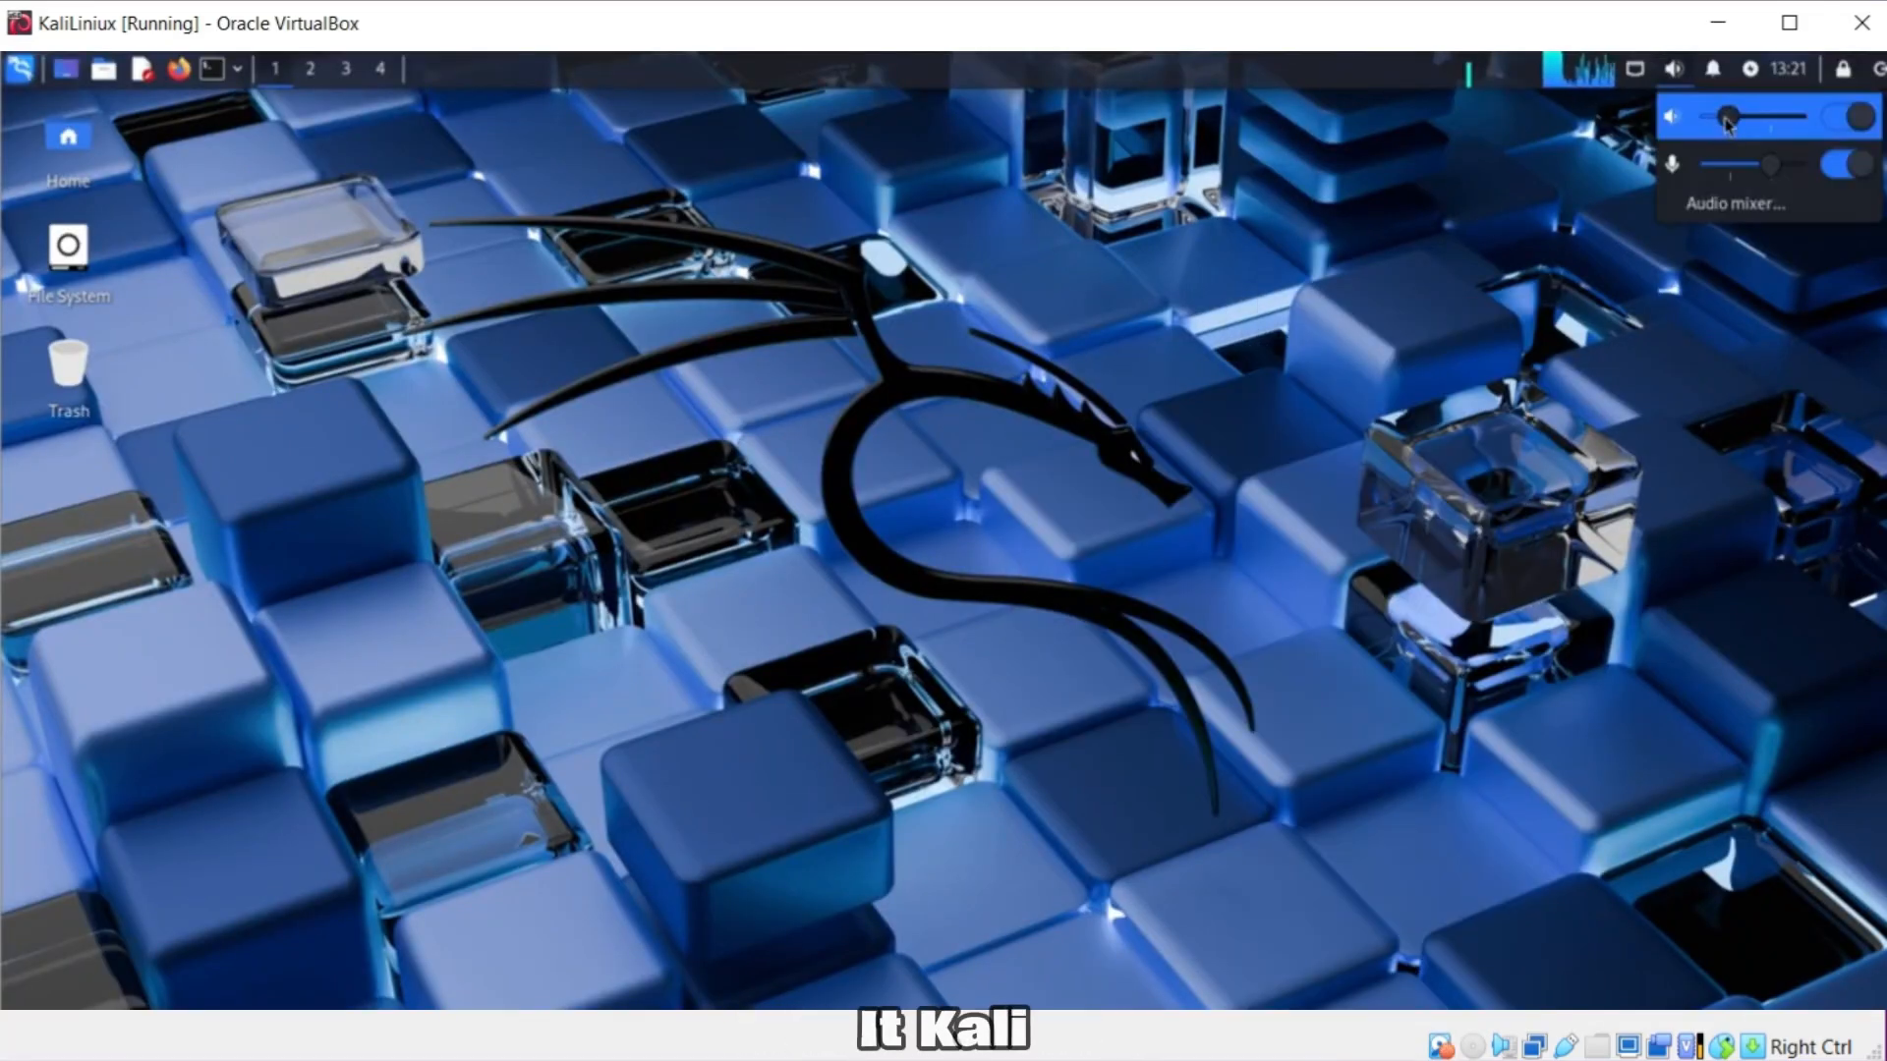
pyautogui.click(1712, 68)
pyautogui.click(1867, 101)
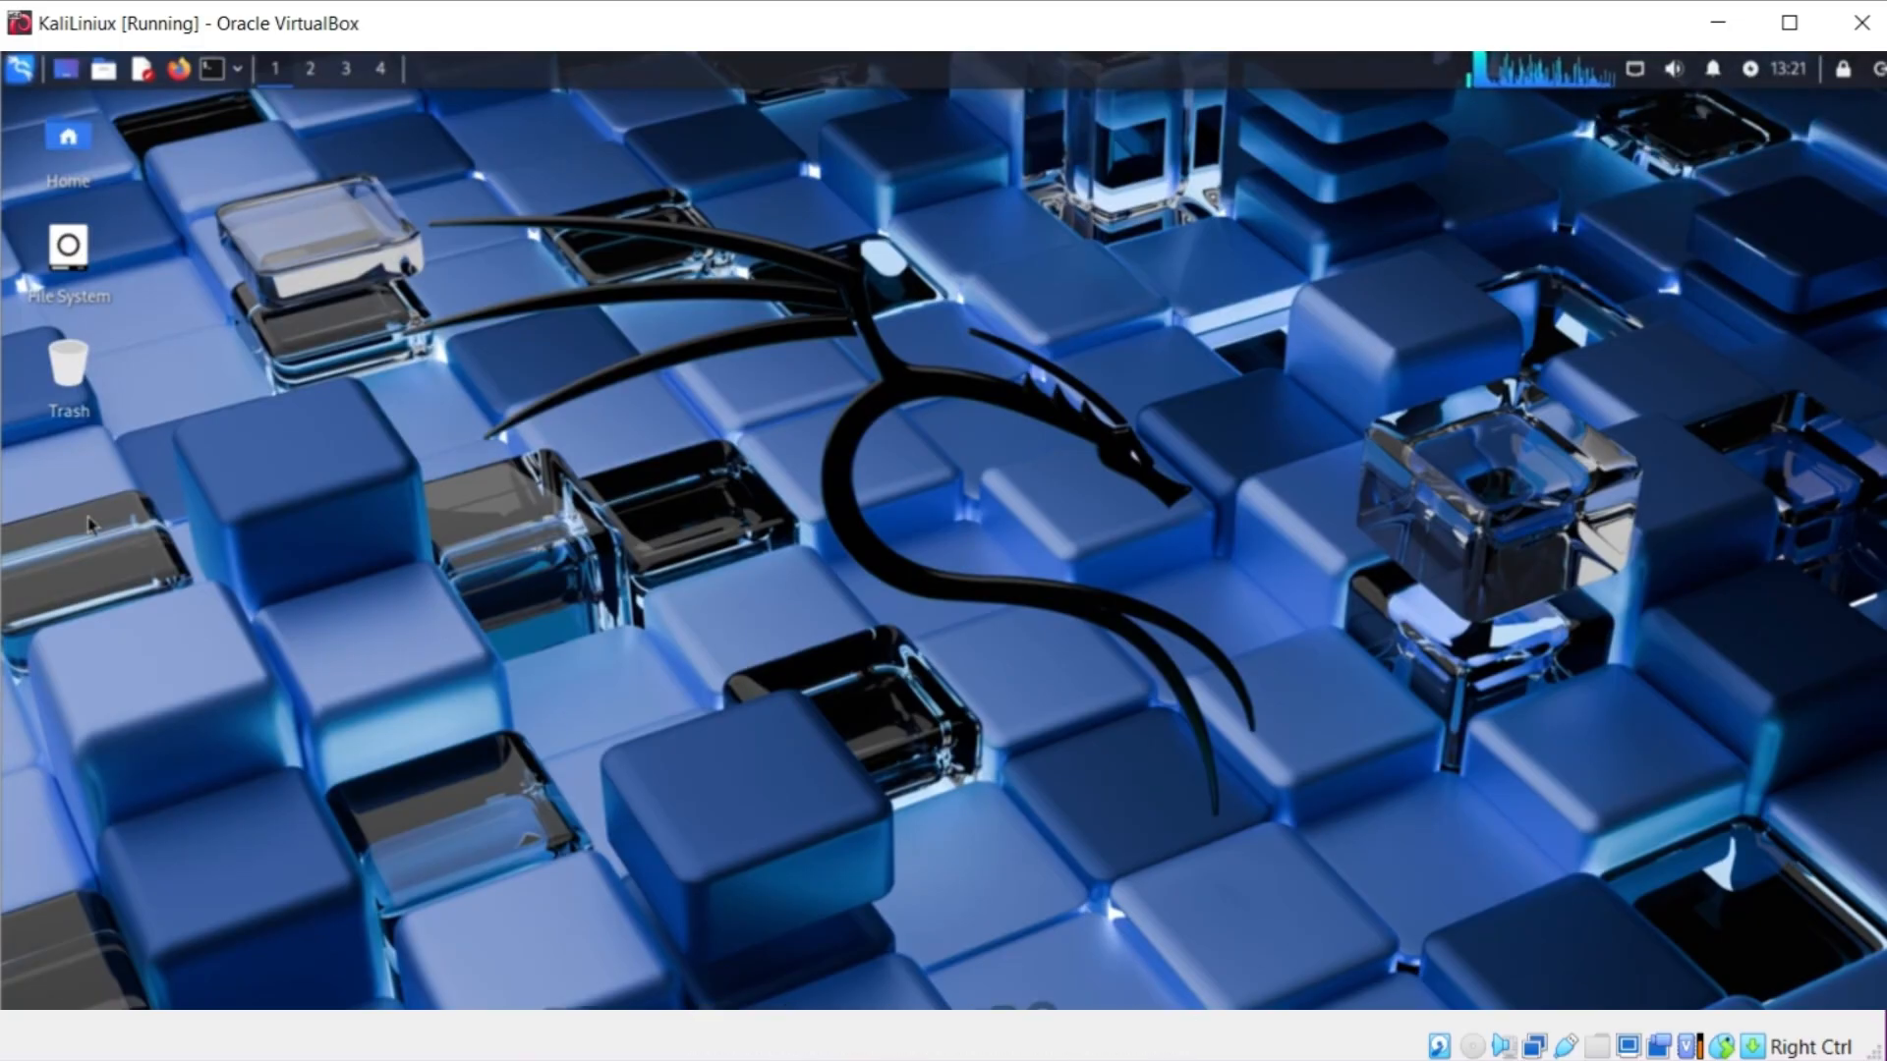
pyautogui.click(113, 76)
pyautogui.click(218, 73)
pyautogui.click(218, 73)
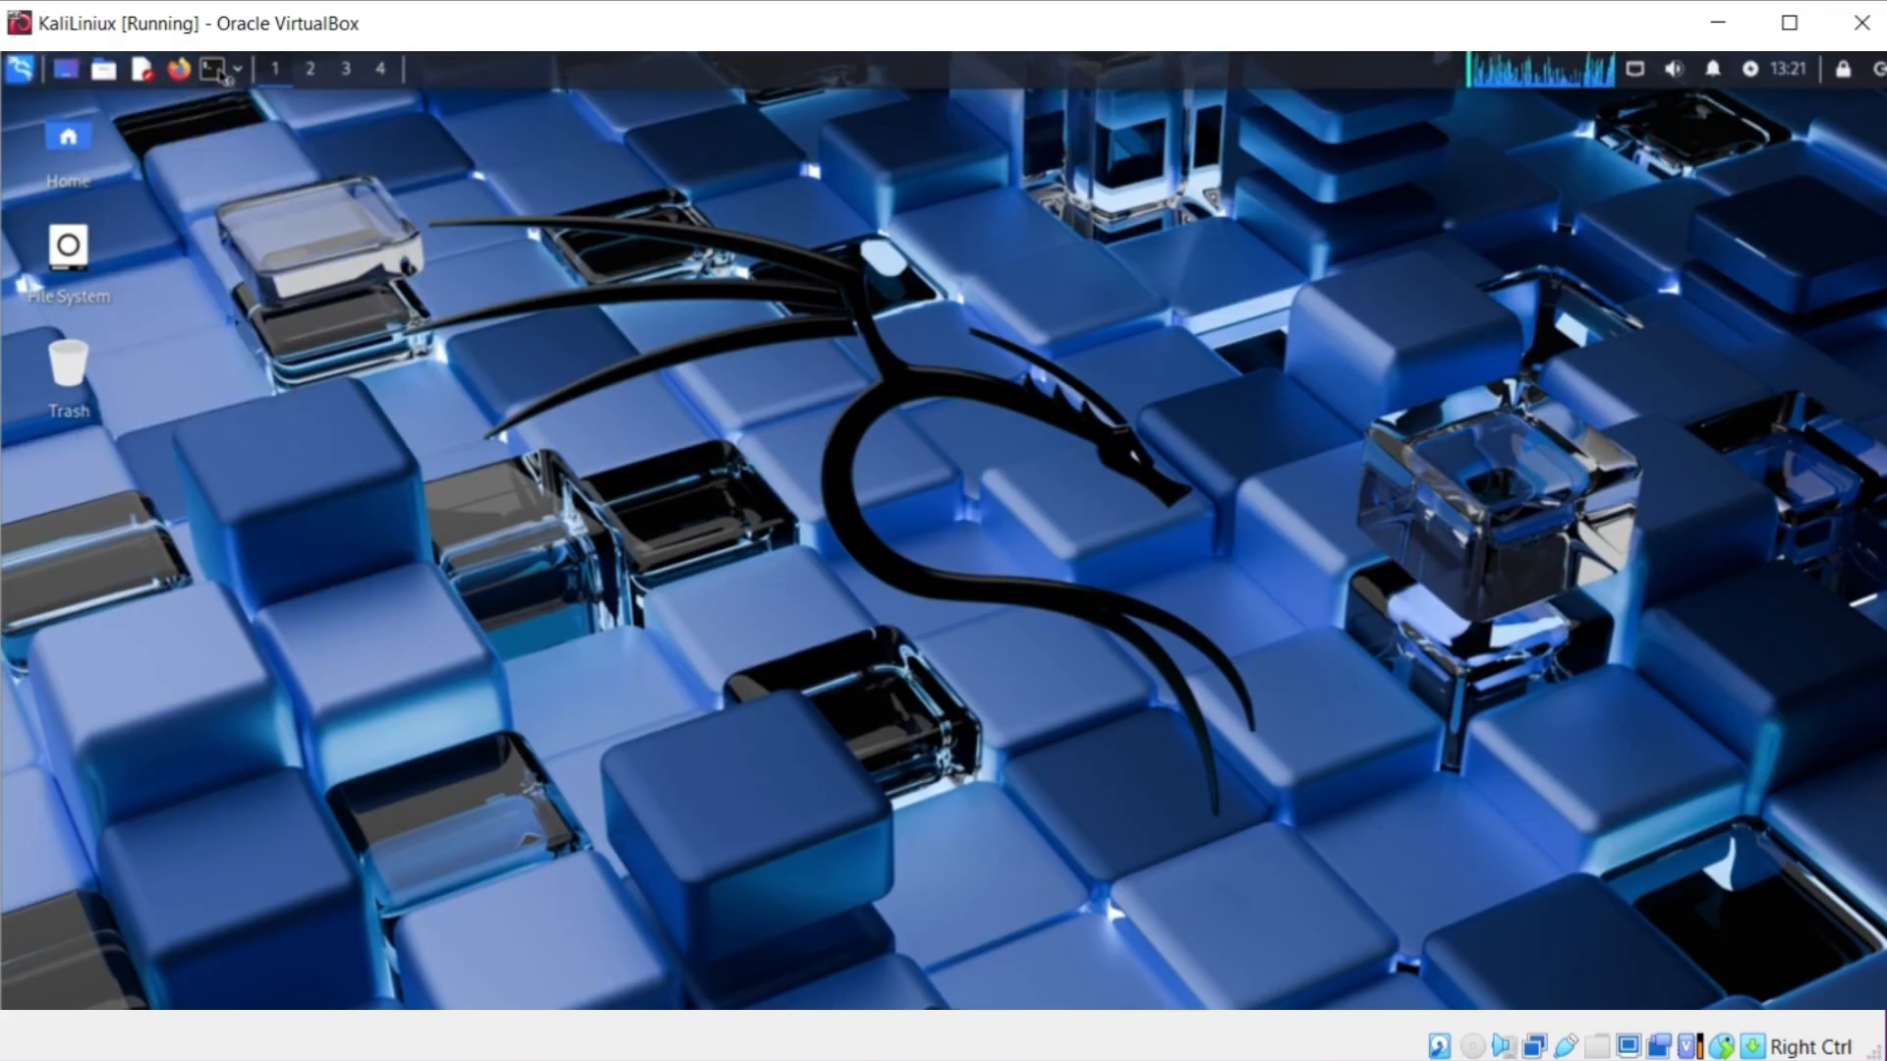
pyautogui.click(237, 71)
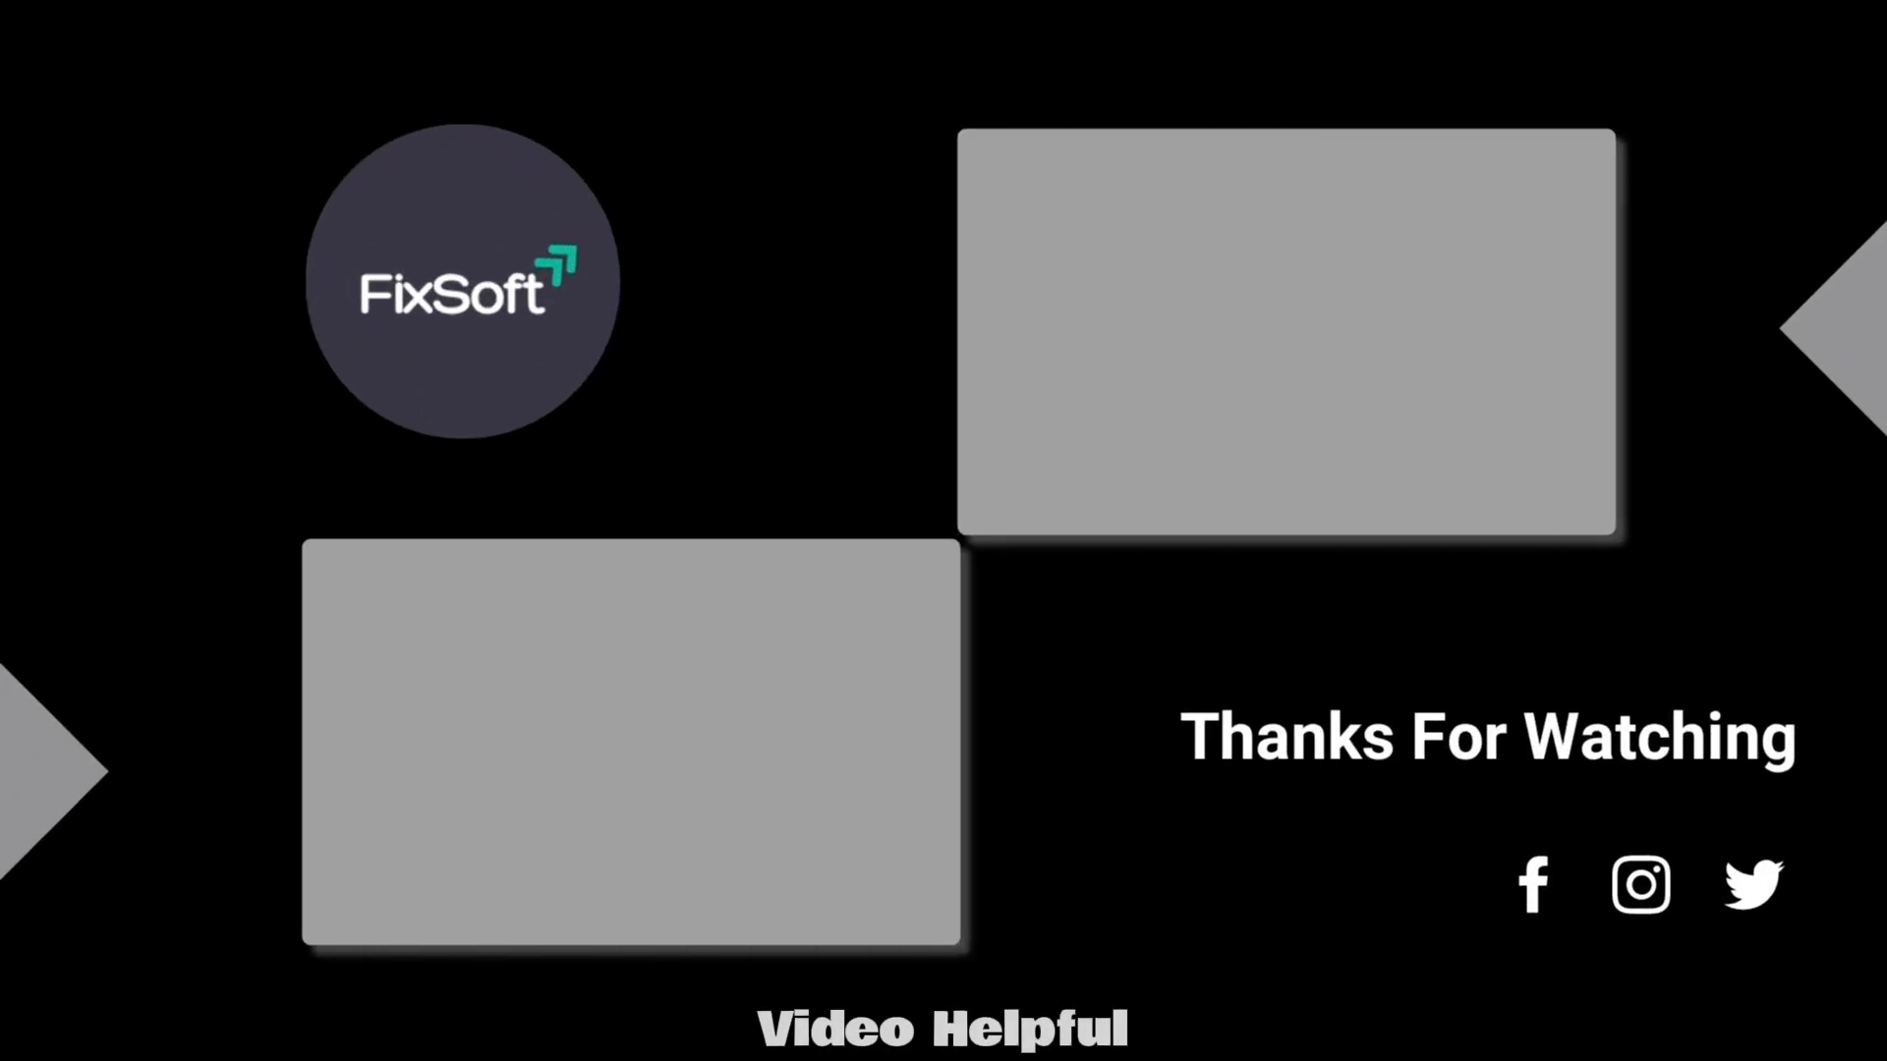